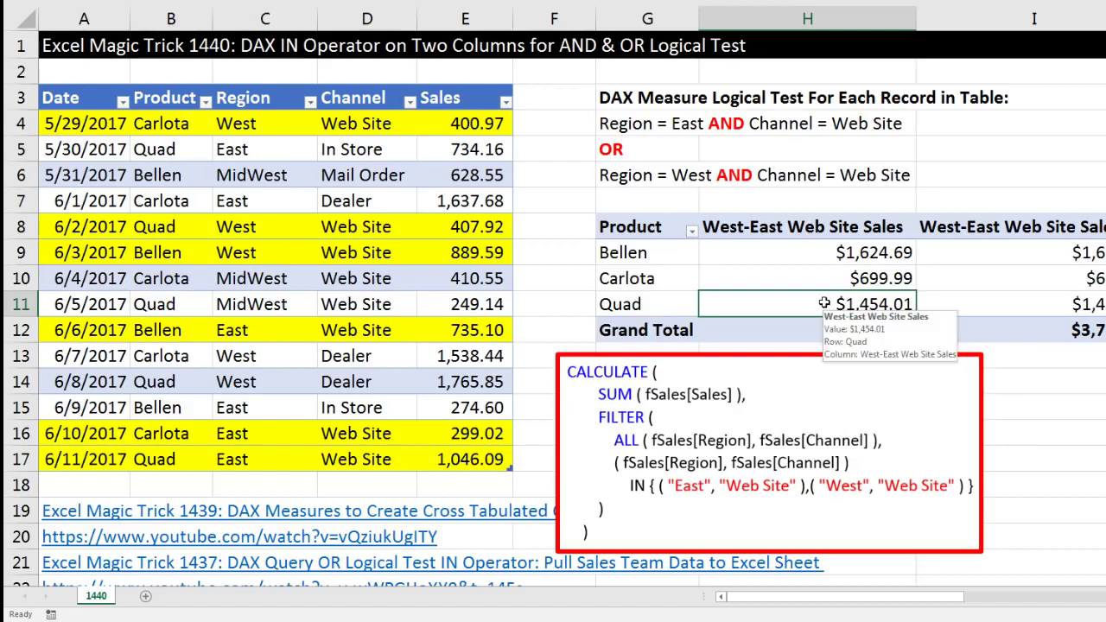
Step: Examine the Quad records for West and East Web Site sales and compare their sales amounts with the PivotTable's Quad row
left_click(89, 226)
key("ctrl+shift+Right")
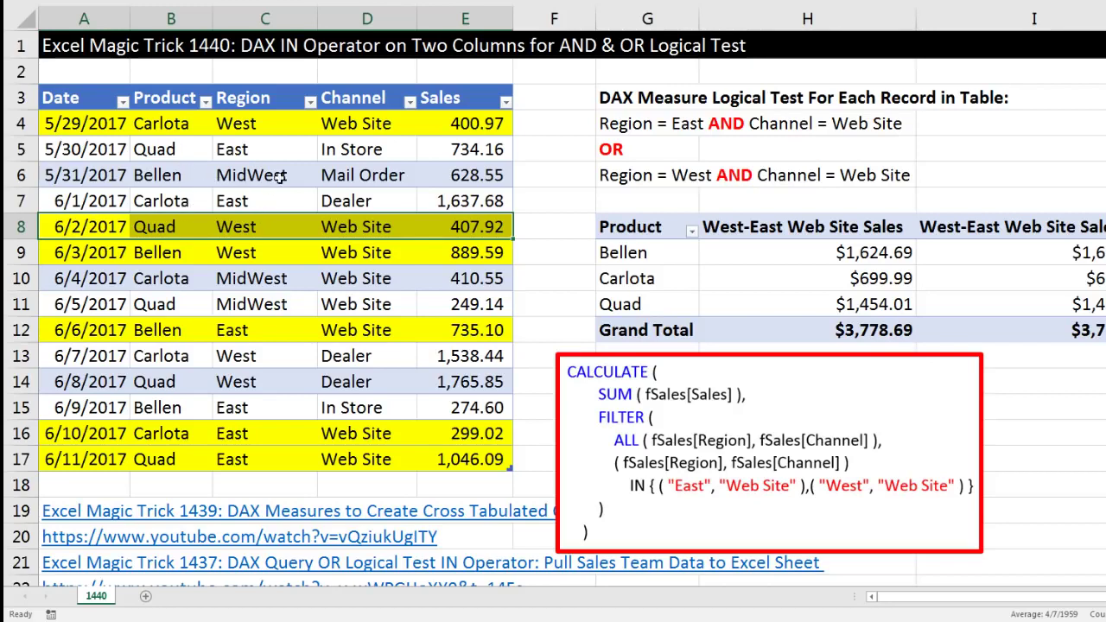
left_click_drag(82, 459, 470, 467)
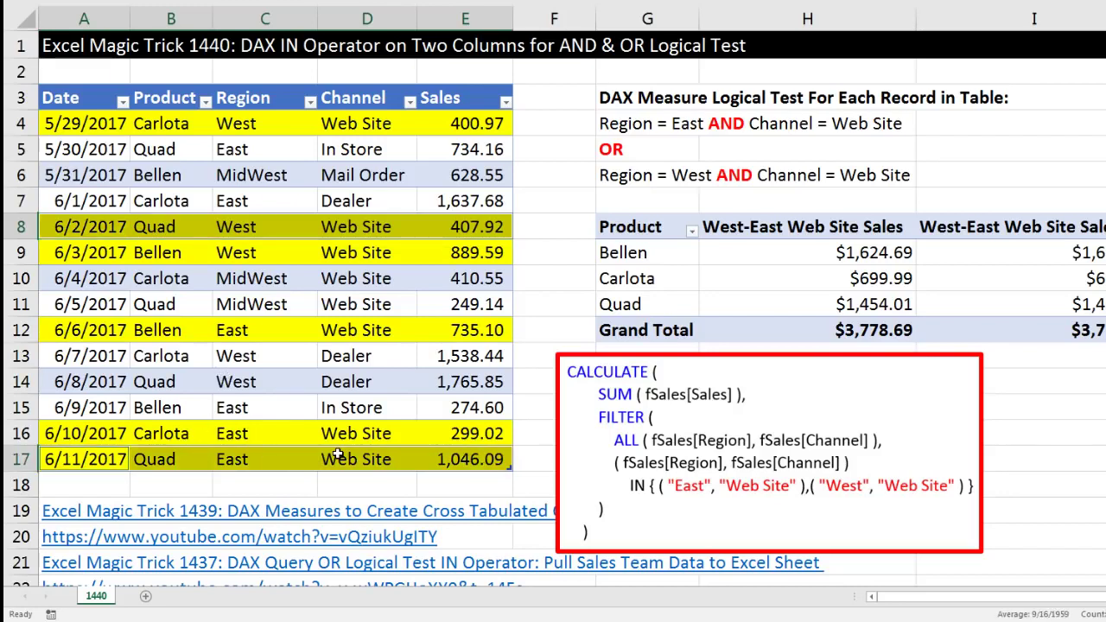
left_click(456, 459)
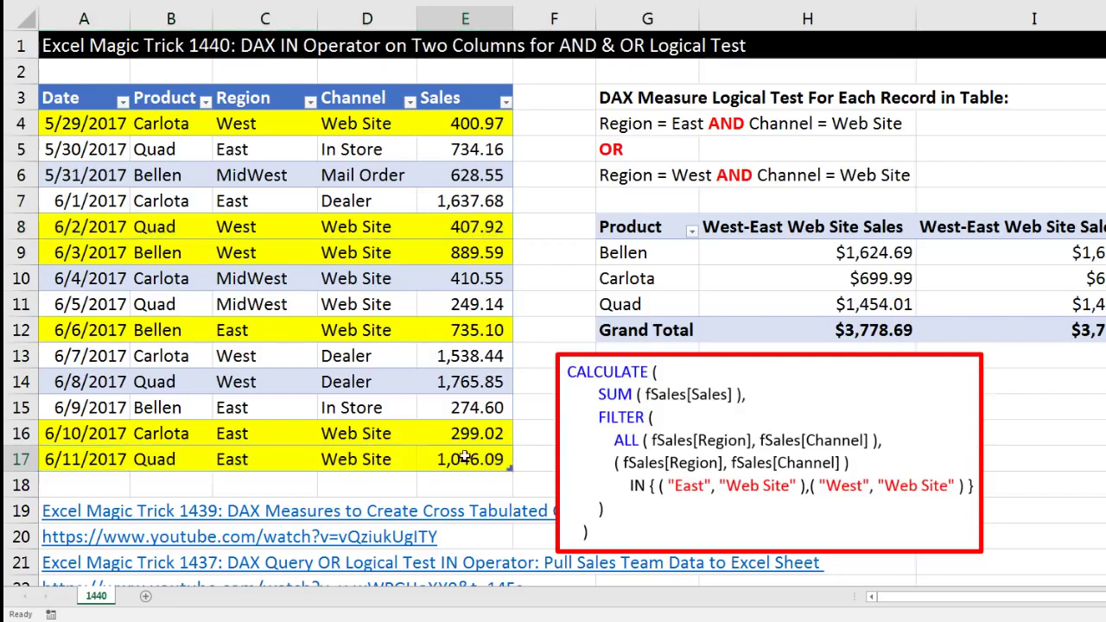
left_click(483, 226, "ctrl")
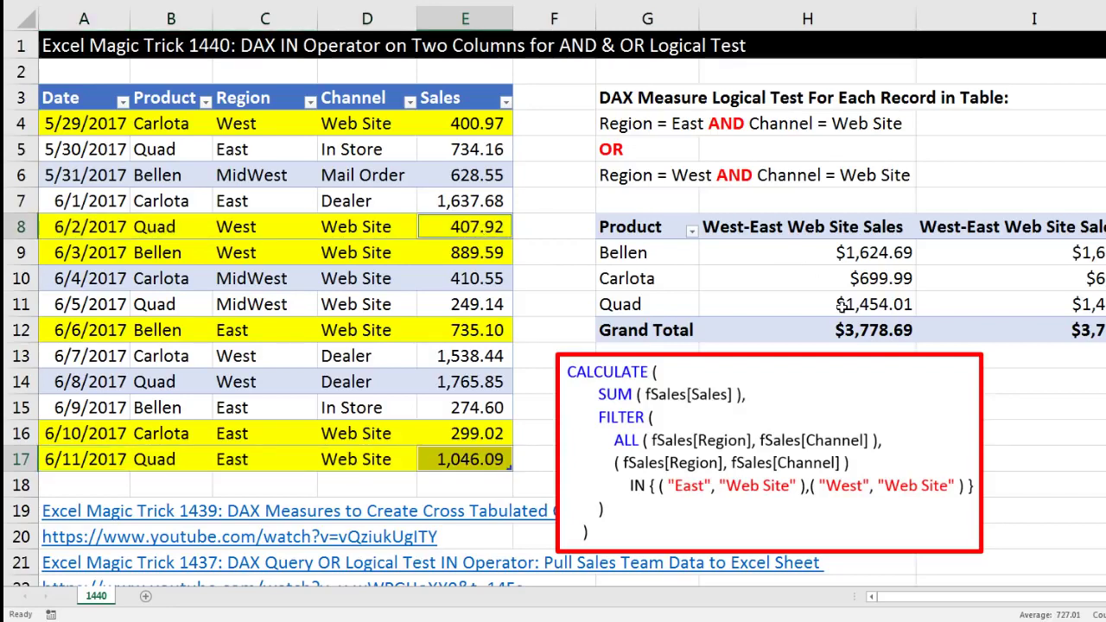
mouse_move(843, 308)
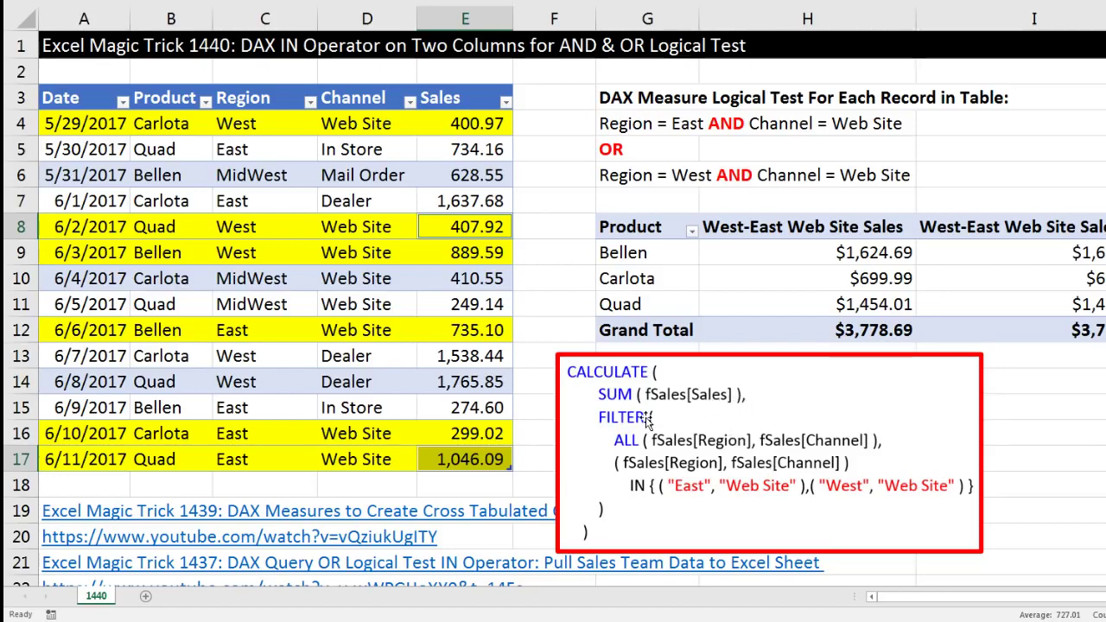
Step: Review the alternative West-East Web Site Sales02 measure formula, which uses OR and &&, further down the sheet
scroll(648, 418, "down", 6)
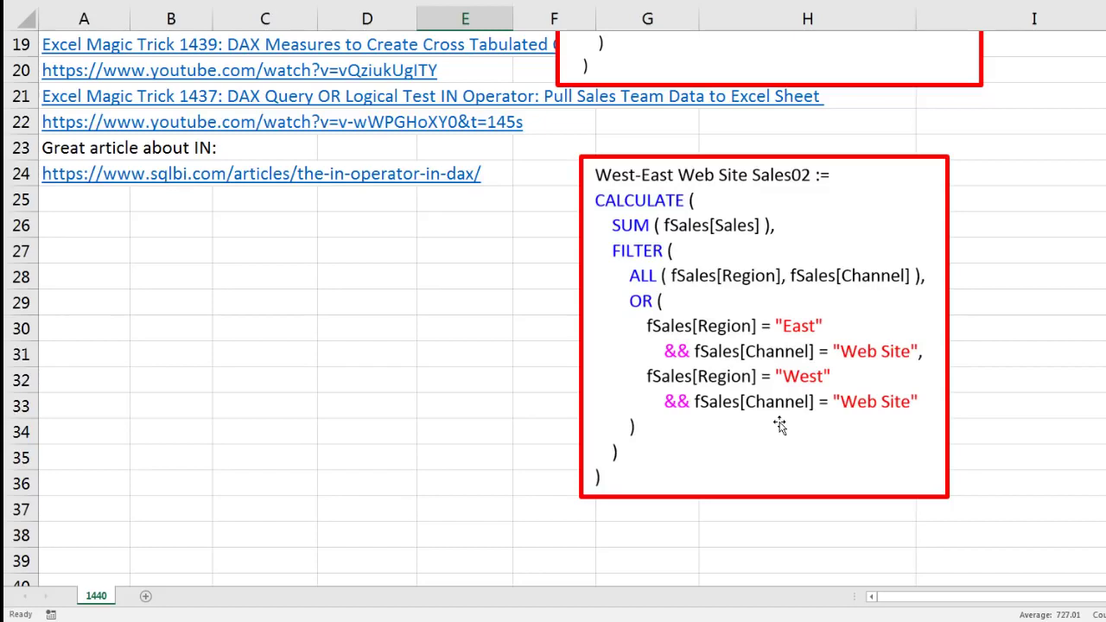
scroll(779, 425, "up", 2)
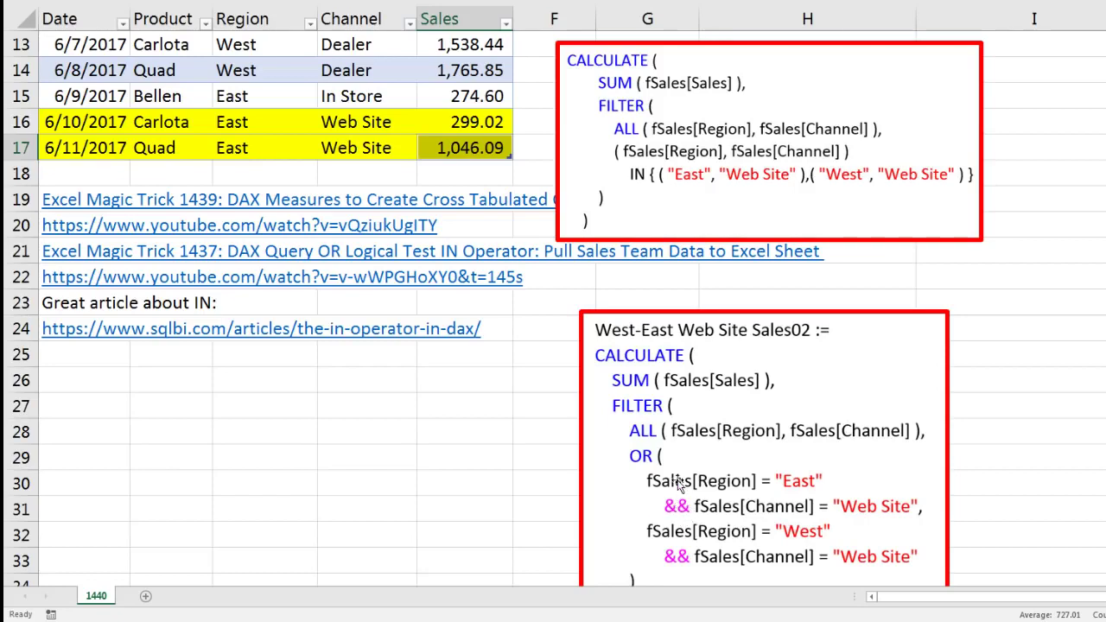
scroll(678, 483, "up", 4)
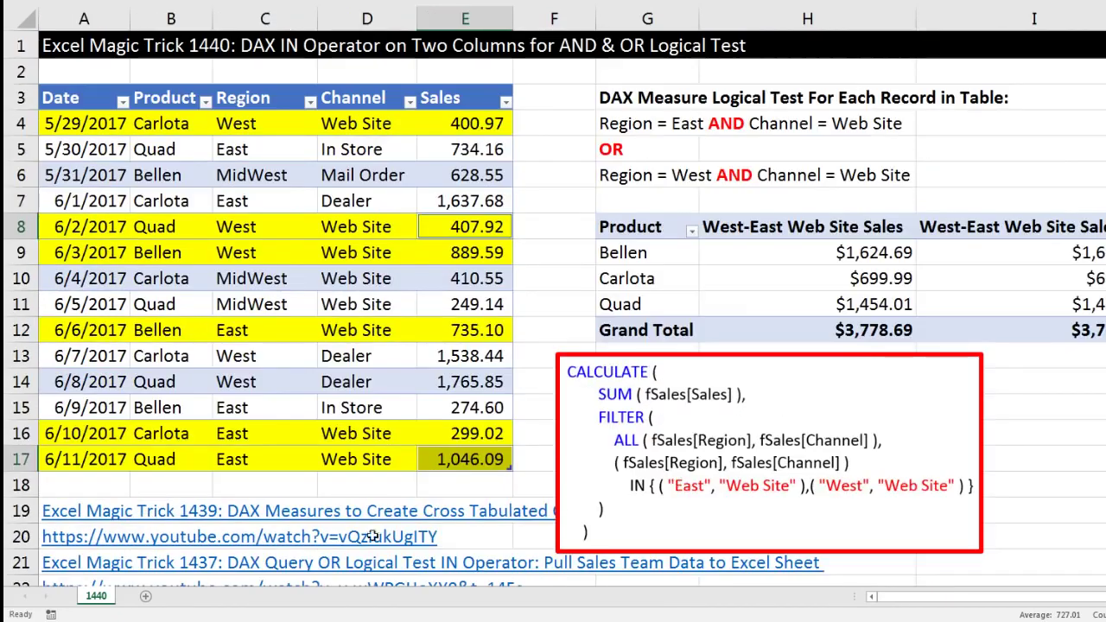
Step: Switch to the EMT1440Start.xlsx workbook and check the sales table's name in its table properties
left_click(206, 620)
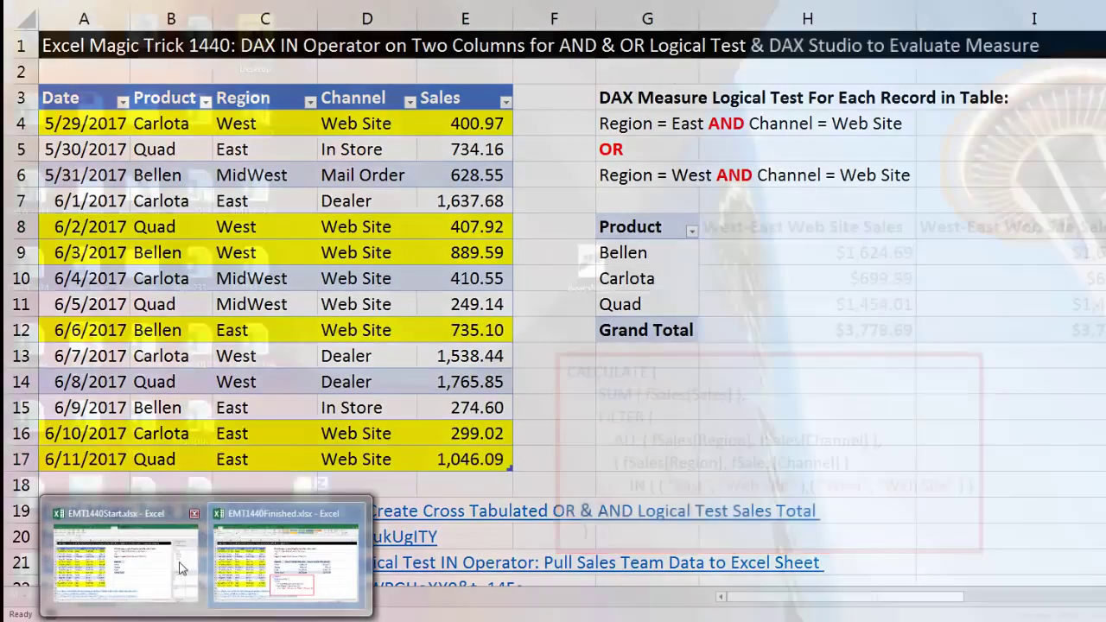
left_click(162, 567)
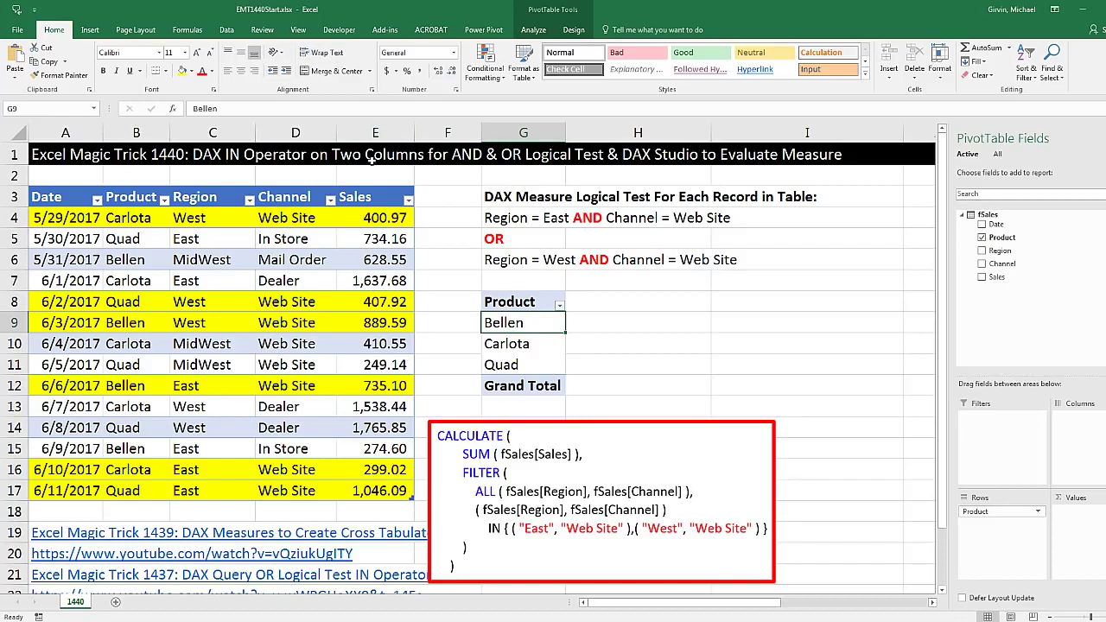
left_click(284, 241)
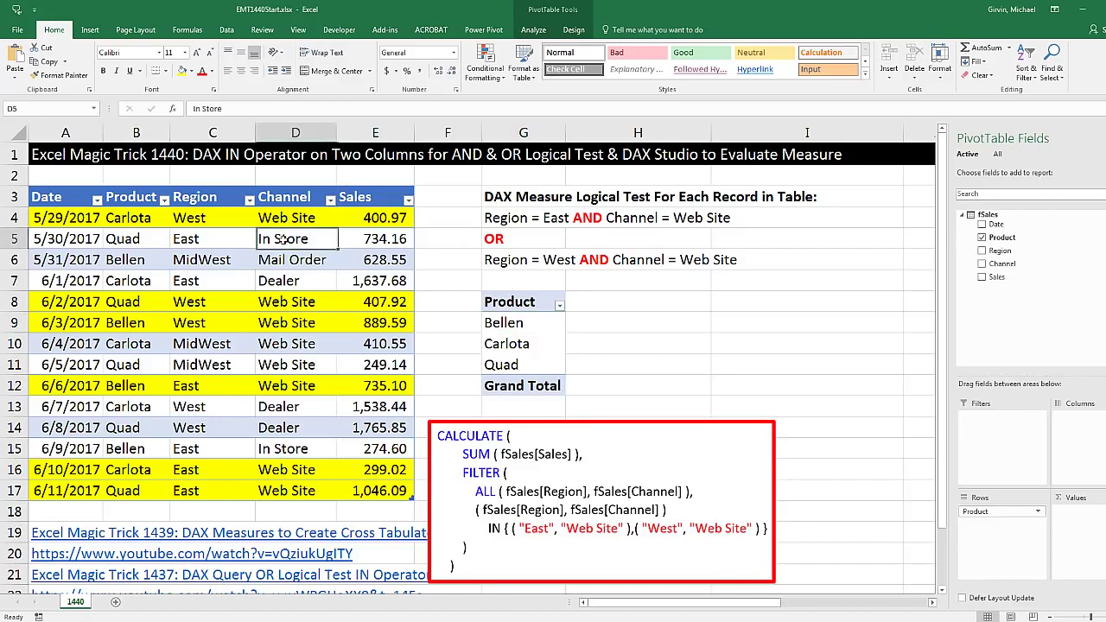
left_click(90, 31)
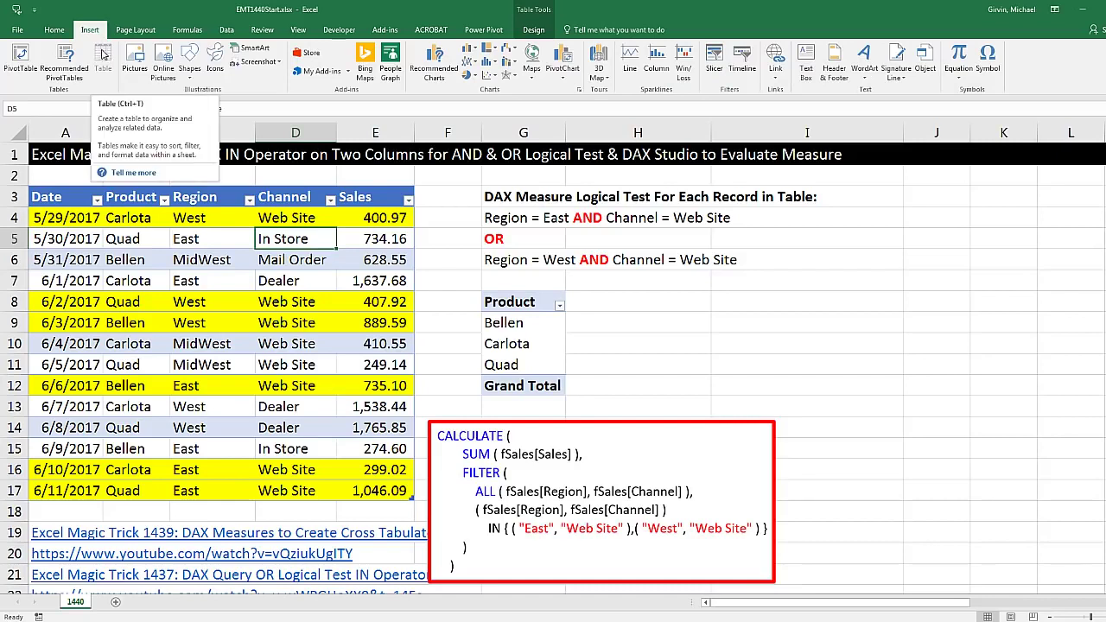
left_click(537, 30)
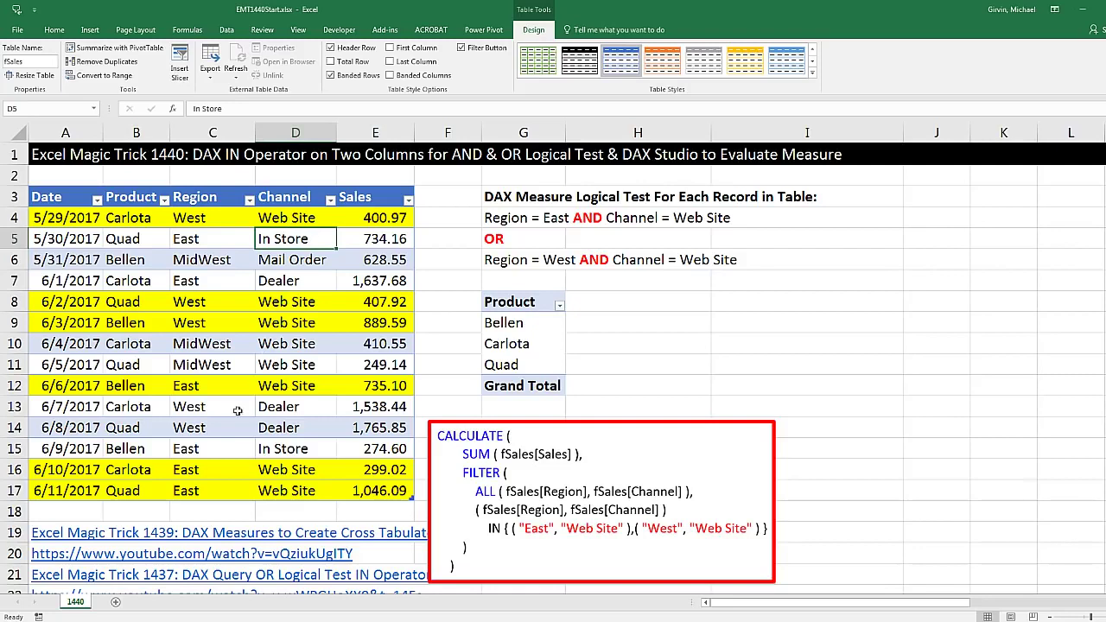
Step: Move the CALCULATE formula picture away from the PivotTable so it starts in column I, and select the Bellen cell
left_click(458, 426)
left_click_drag(459, 428, 737, 427)
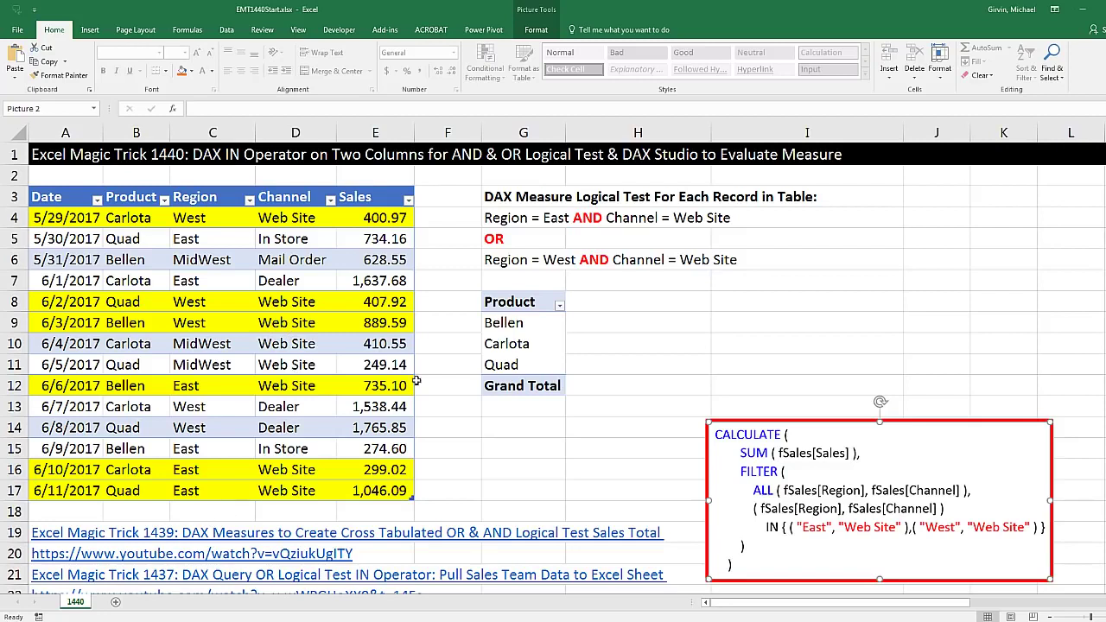
left_click(510, 323)
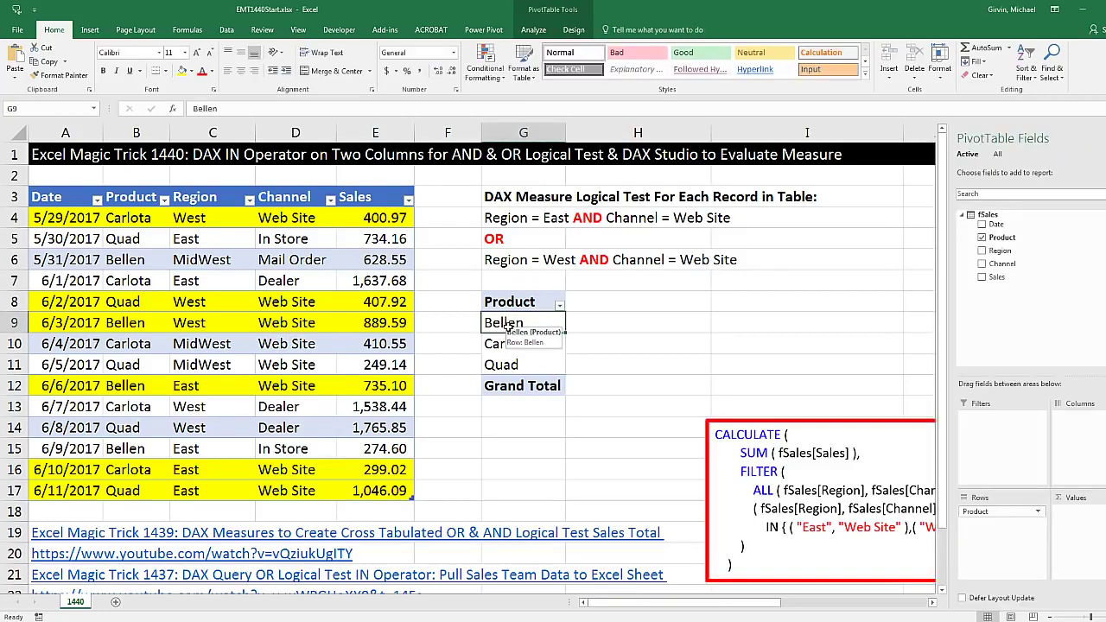
Step: Inspect the fSales table in the Power Pivot data model in both diagram and data view, and close the Power Pivot window
left_click(483, 30)
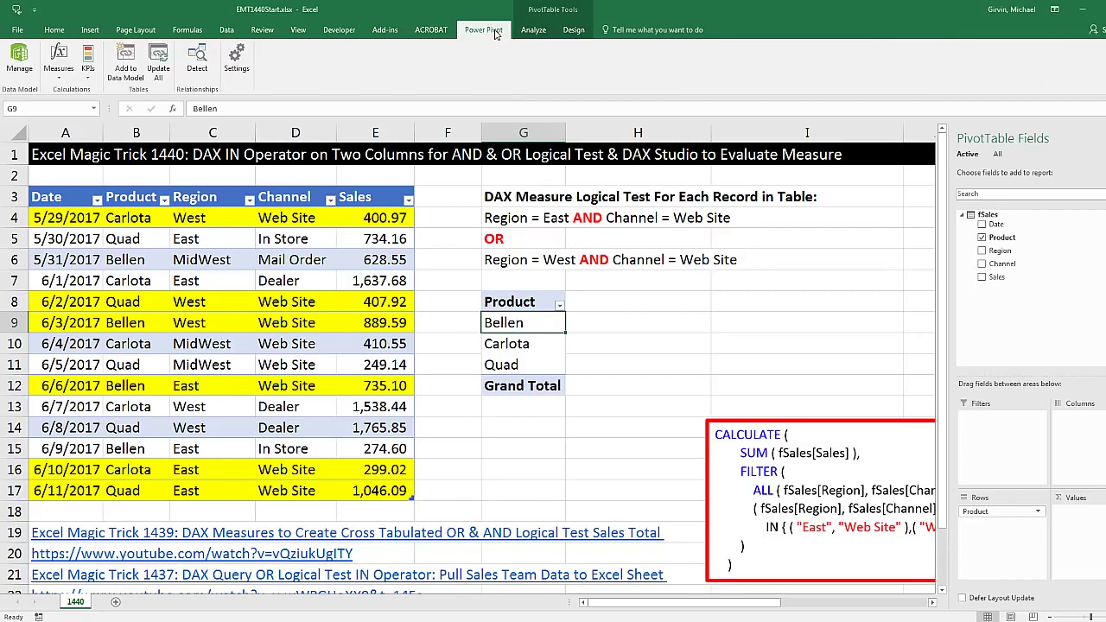
left_click(26, 76)
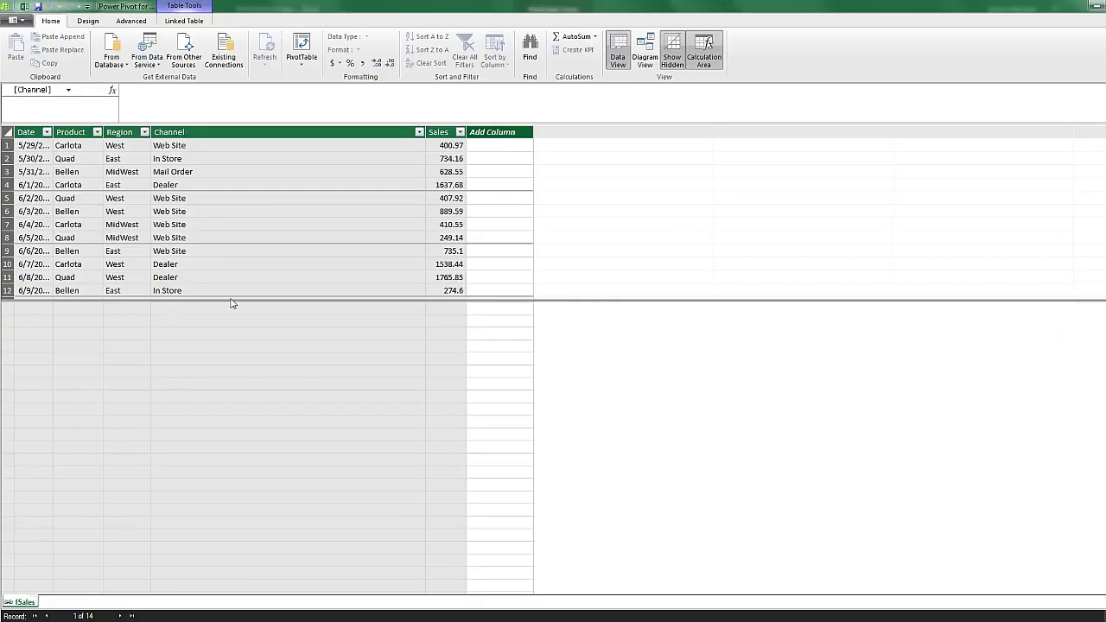
left_click(644, 52)
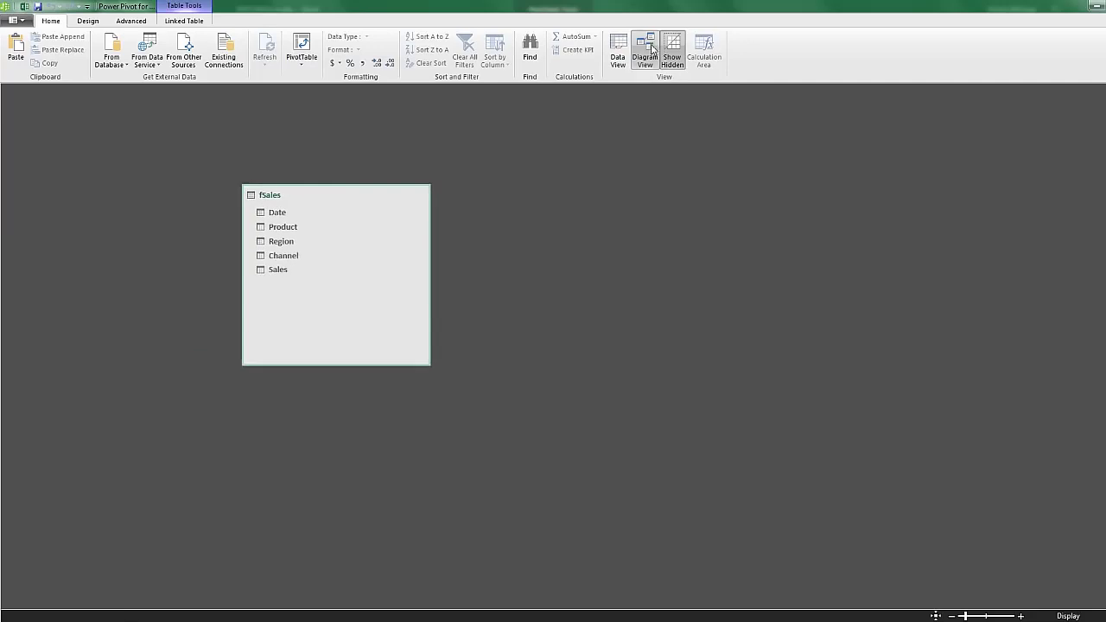
left_click(619, 54)
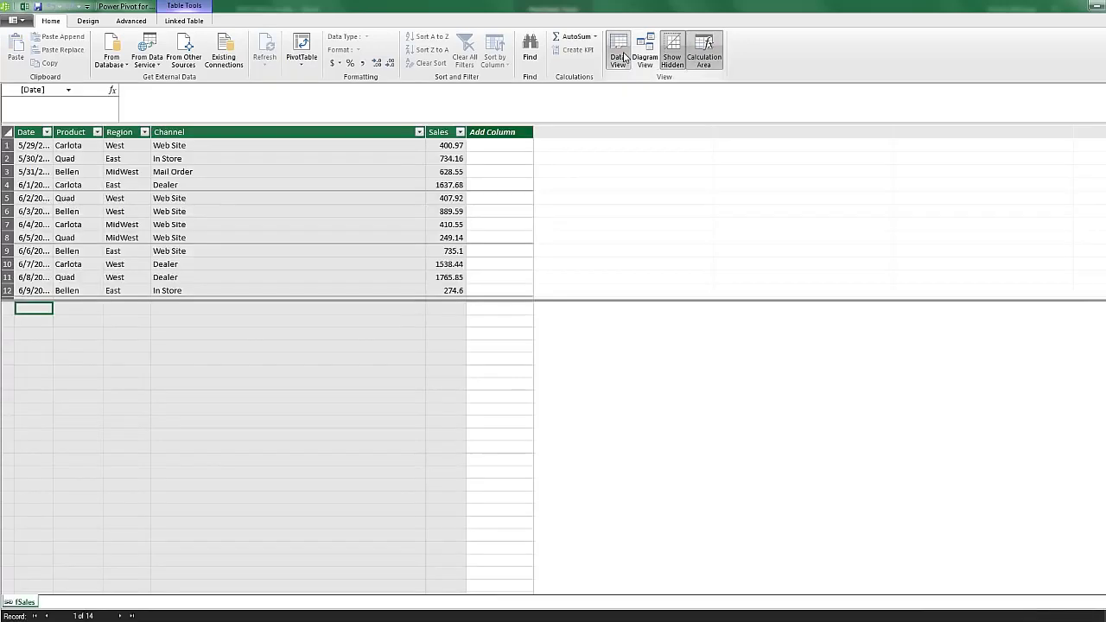
left_click(301, 322)
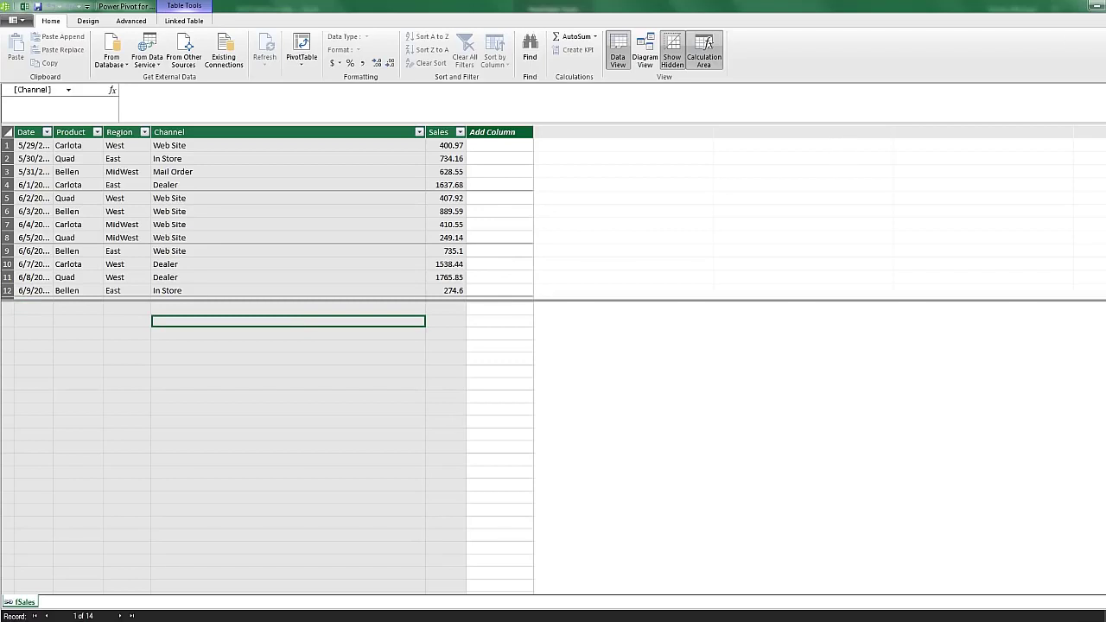
key("alt+F4")
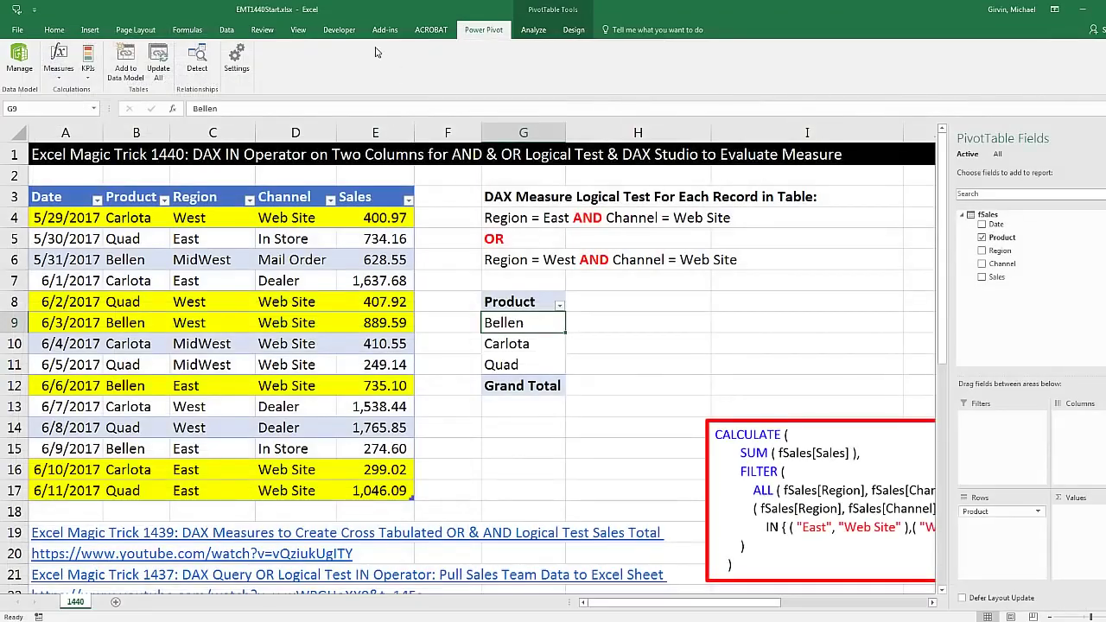
Step: Launch DAX Studio from the workbook and connect it to the EMT1440Start.xlsx PowerPivot model
left_click(384, 29)
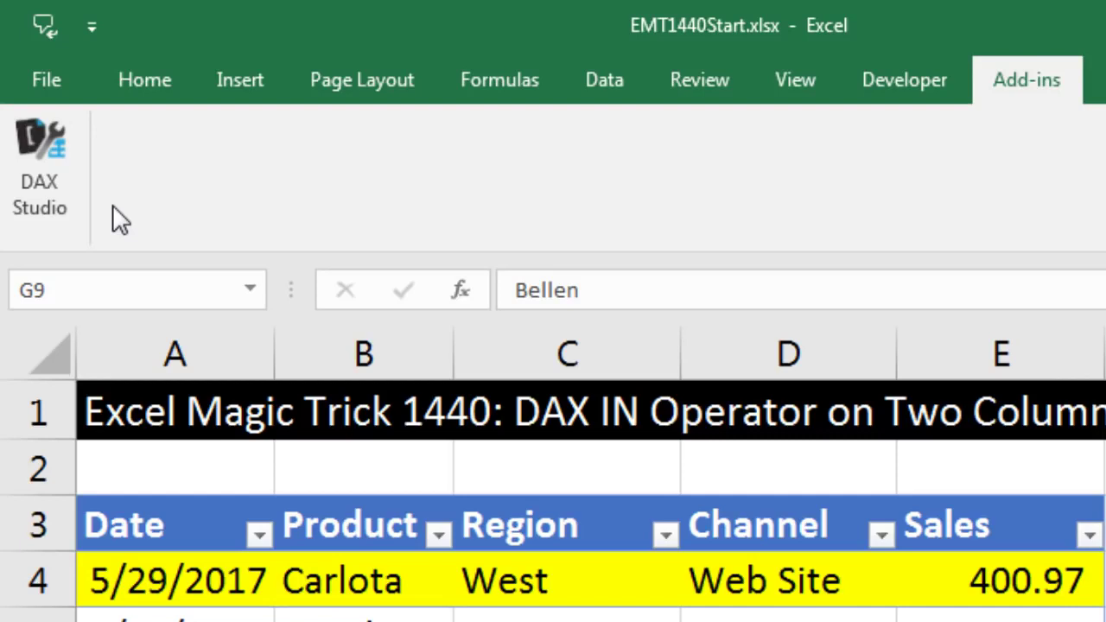
left_click(42, 159)
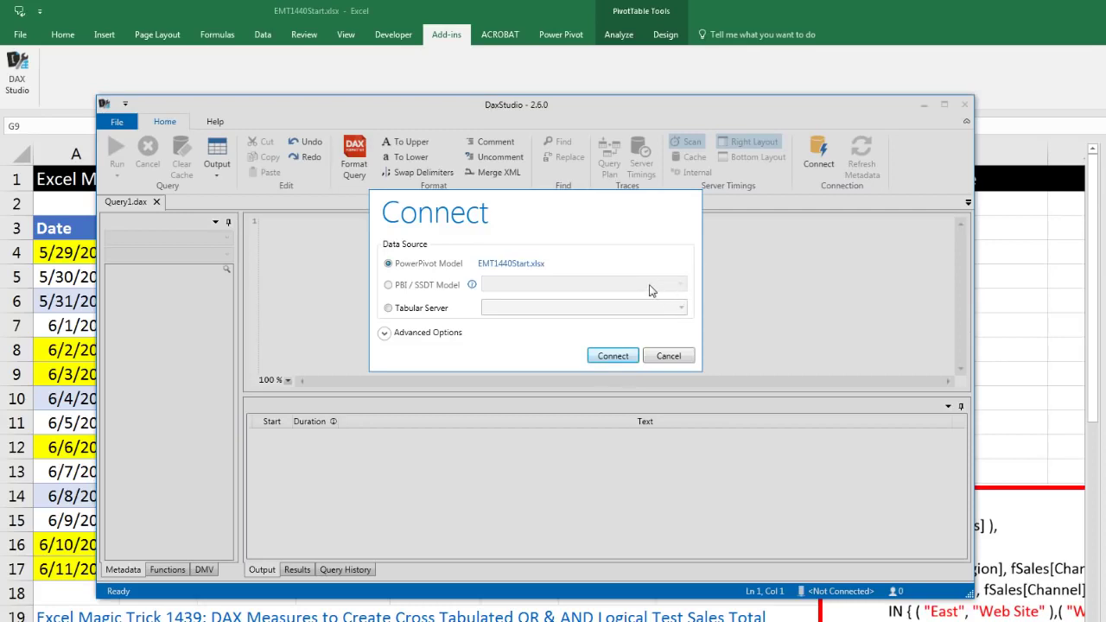
left_click(612, 356)
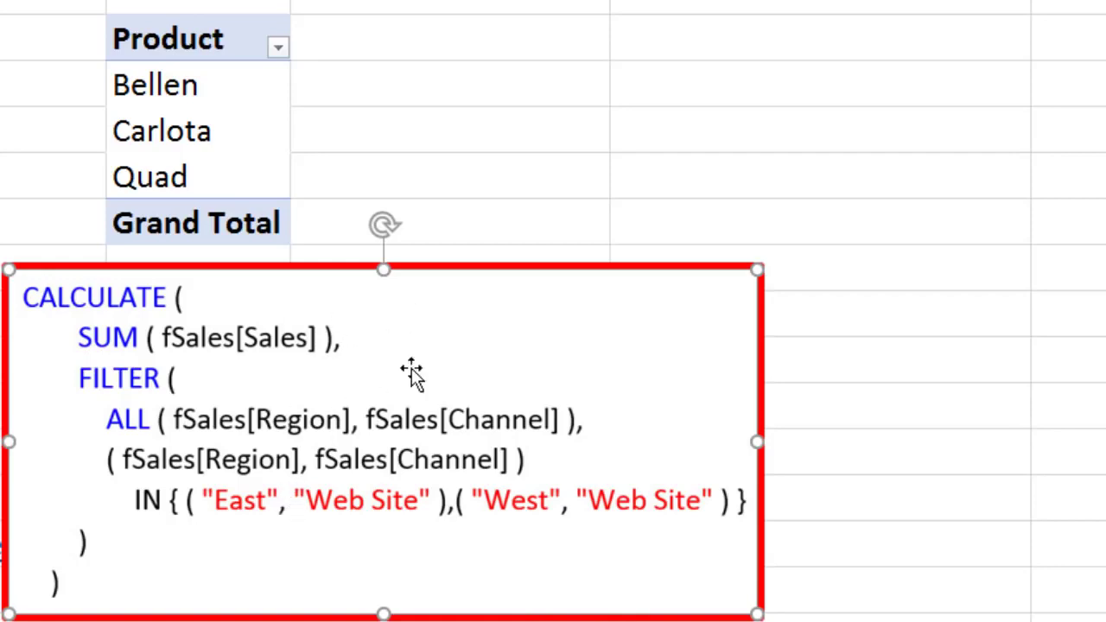
Step: Return to DAX Studio, expand the columns of the fSales table and enlarge the query editor text to 290%
key("alt+Tab")
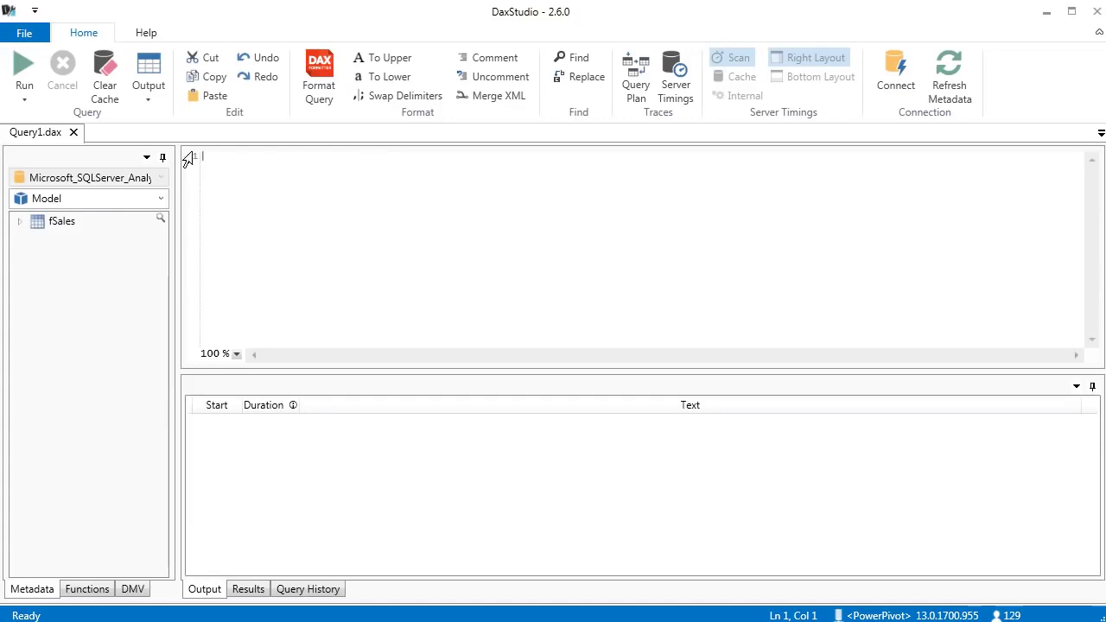
left_click(20, 222)
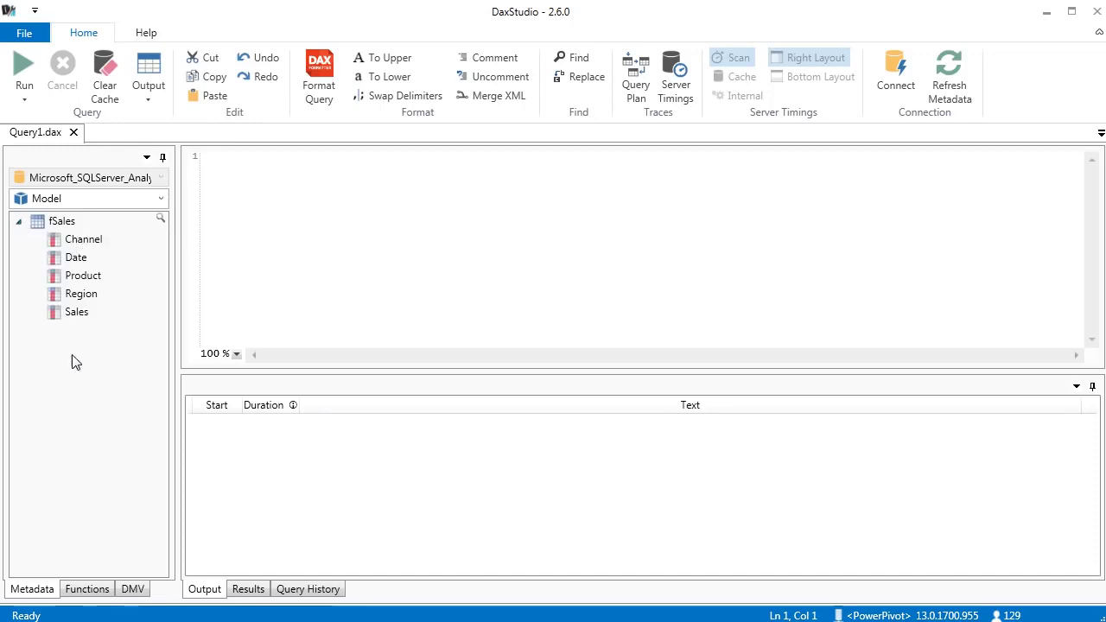
left_click(245, 182)
scroll(284, 236, "up", 2)
scroll(284, 237, "up", 3)
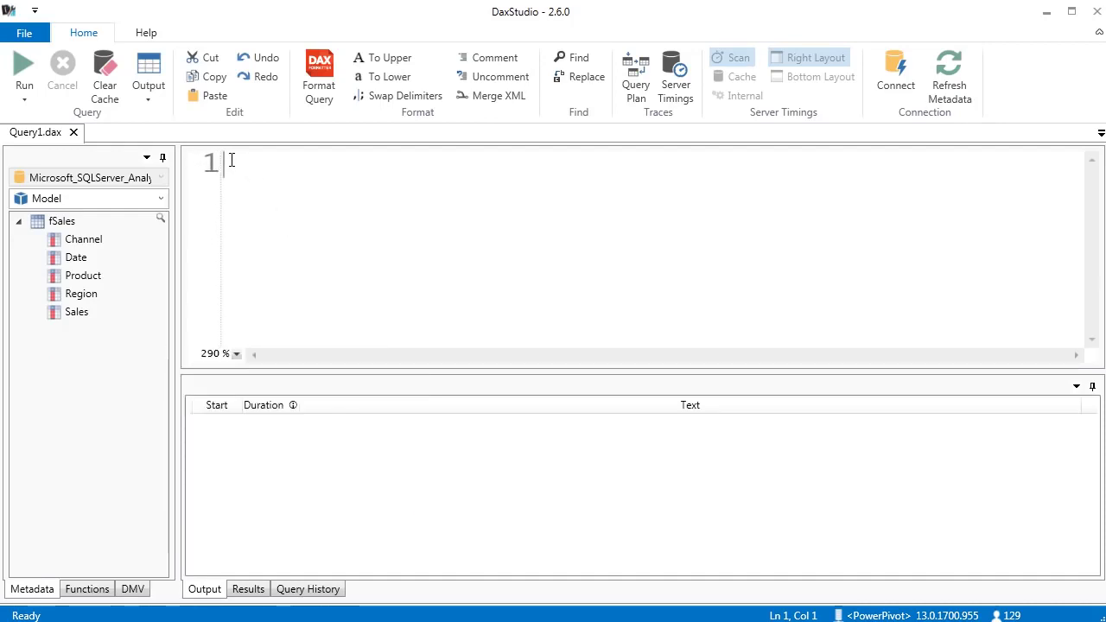
Step: Start the query with EVALUATE on the first line and open an ALL( function on the second line
type("ev")
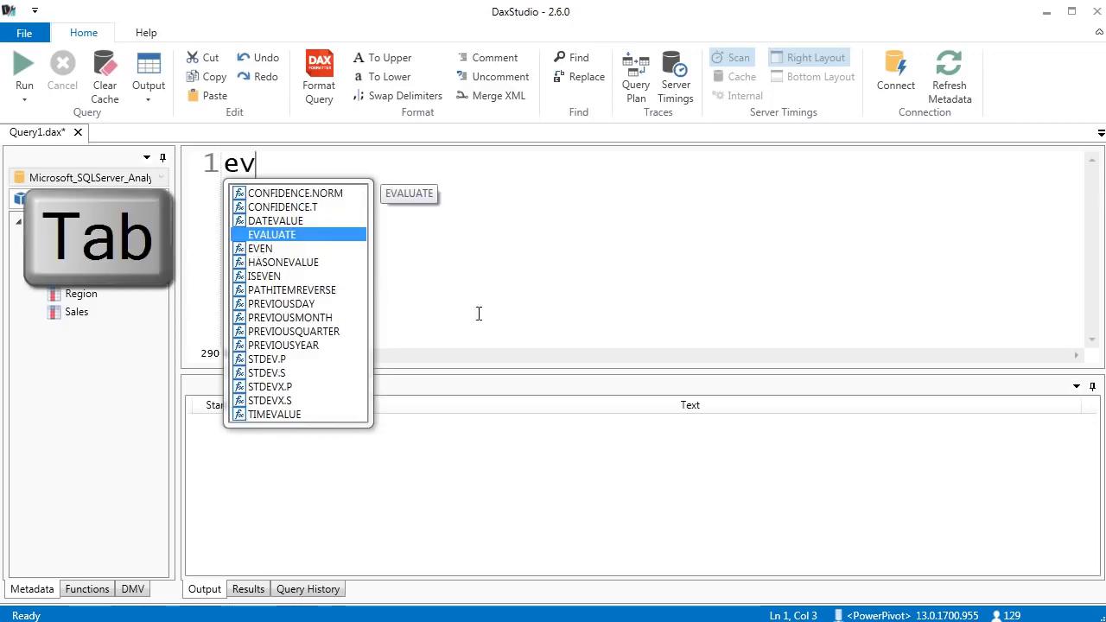
key("Tab")
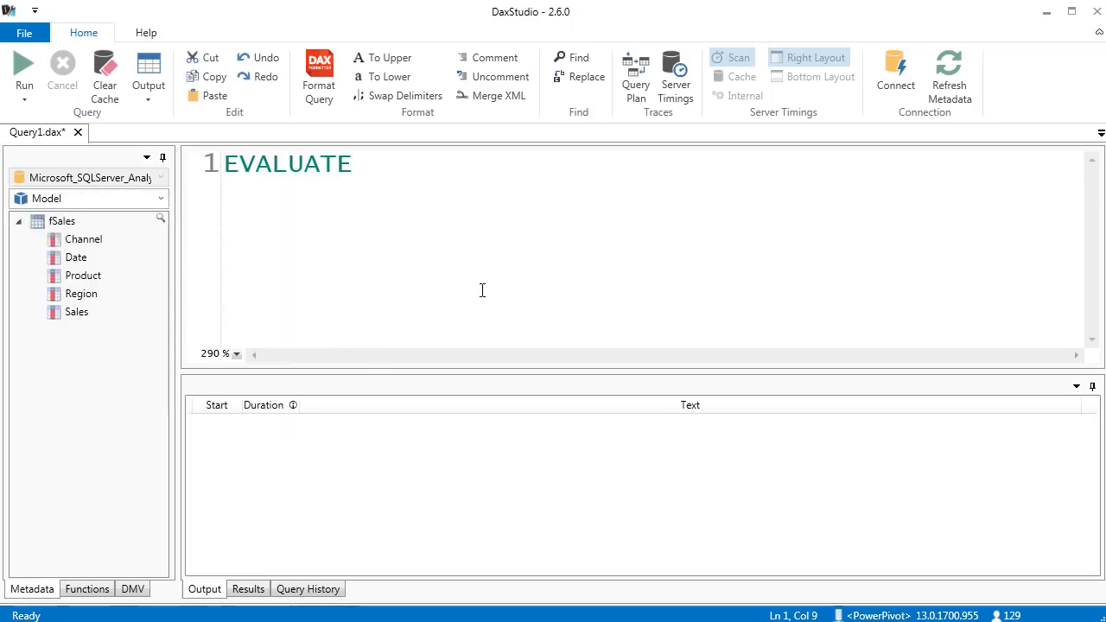
key("Return")
type("ALL(")
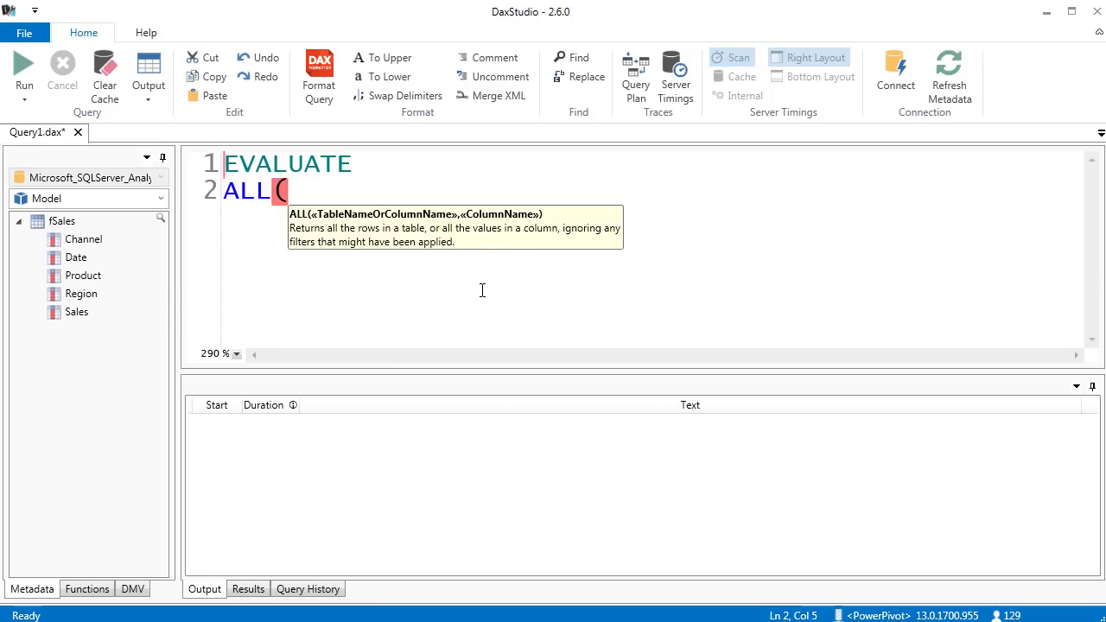
Step: Enter fSales[Region] as the first argument of the ALL function
type("fSales")
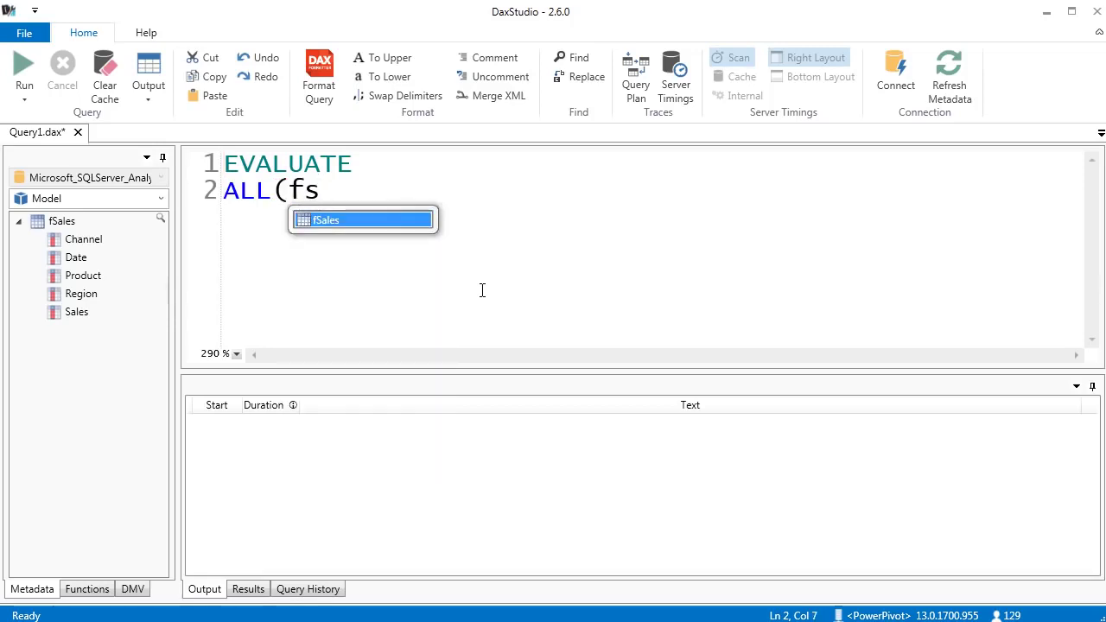
key("Tab")
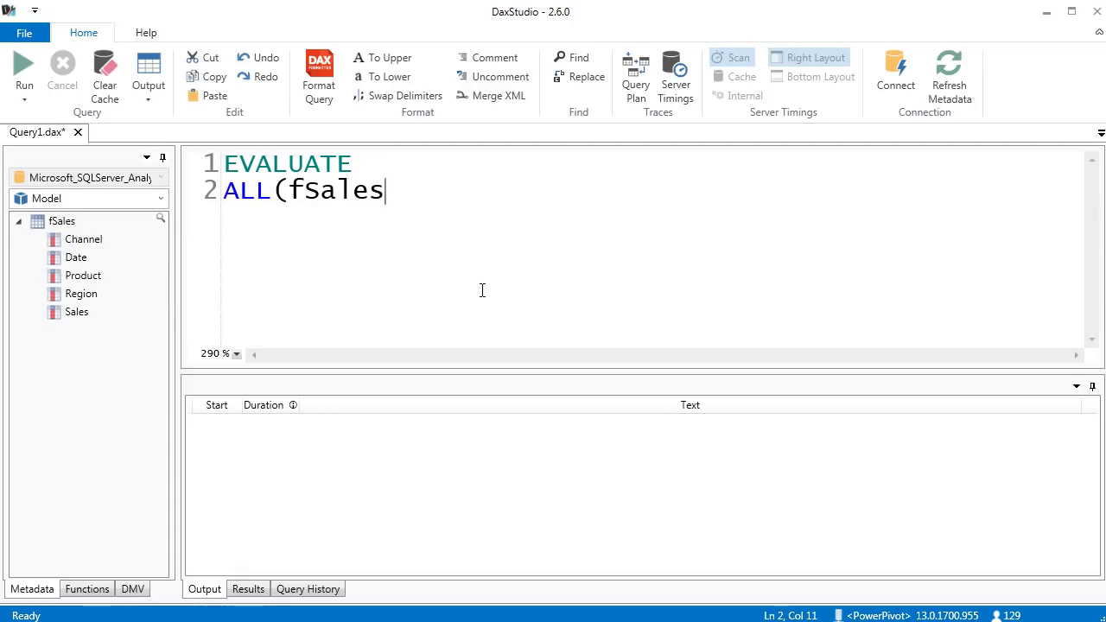
type("[")
key("Down")
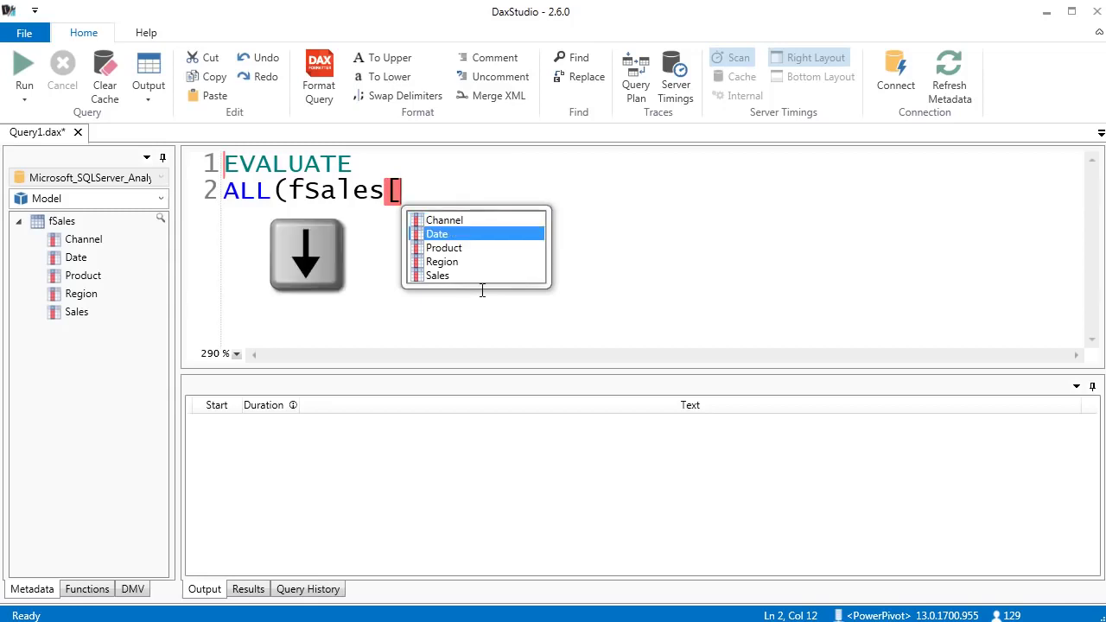
key("Down")
key("Down")
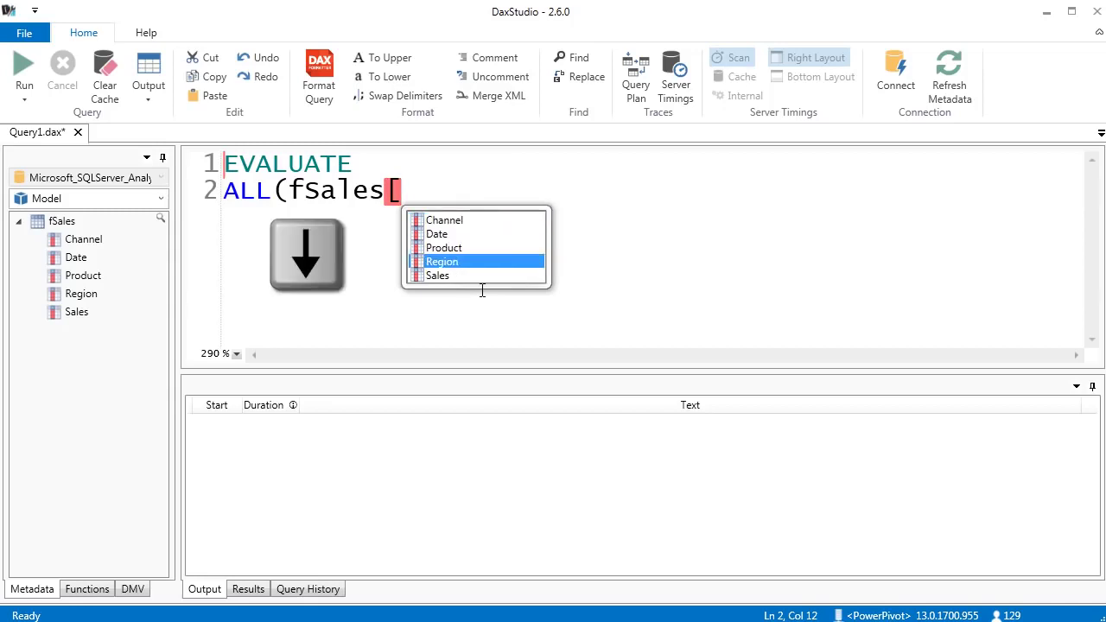
key("Tab")
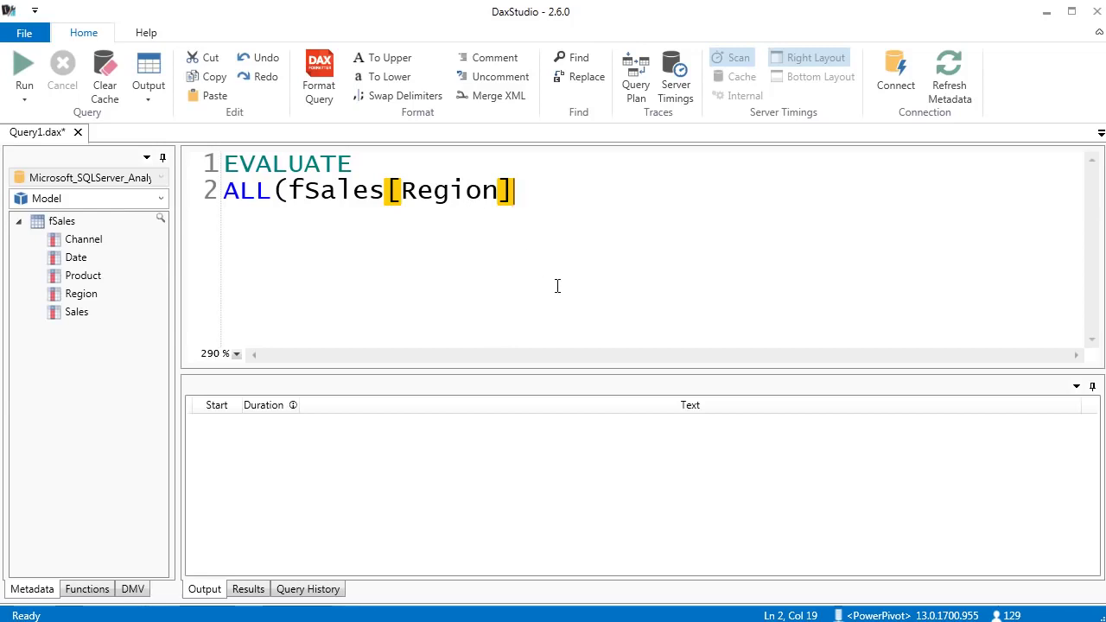
Step: Complete the ALL function with fSales[Channel] as its second argument and run the query
type(",")
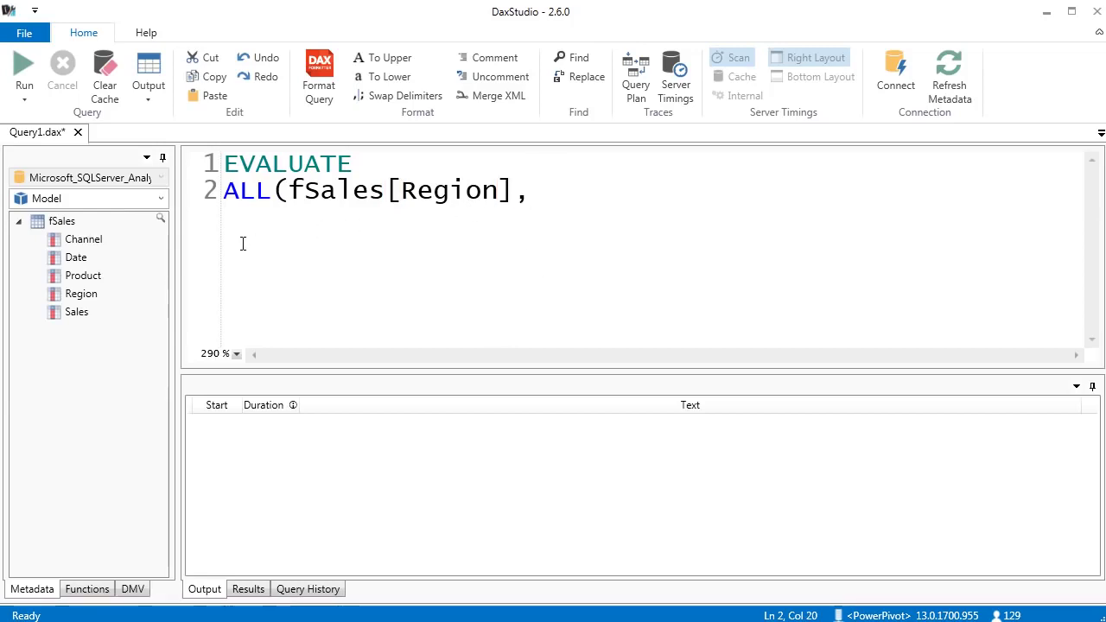
left_click_drag(97, 249, 88, 246)
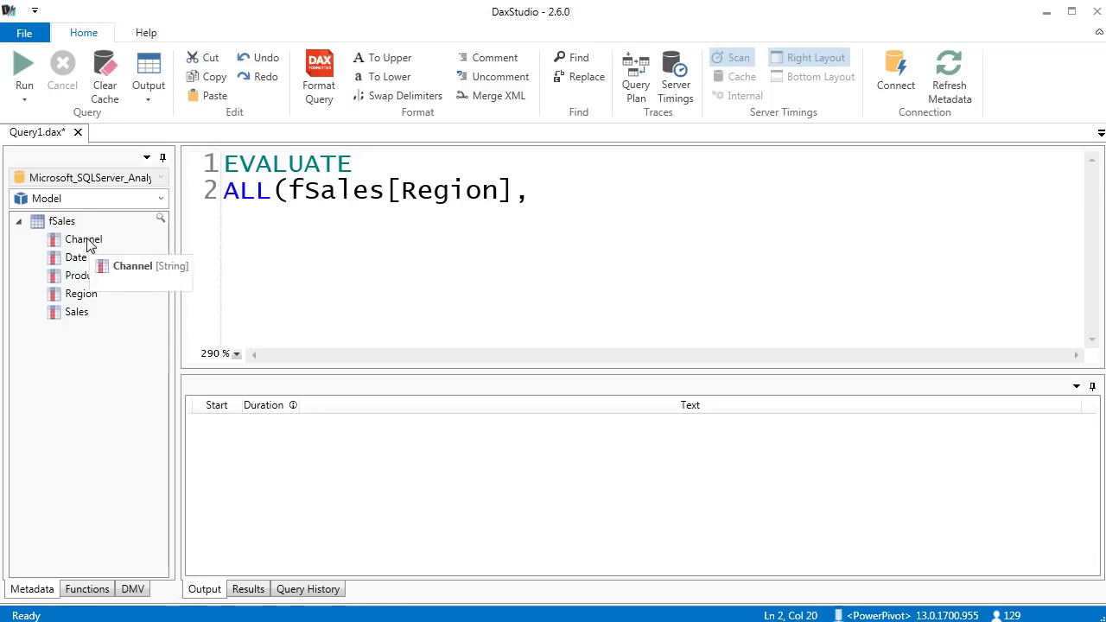
double_click(86, 243)
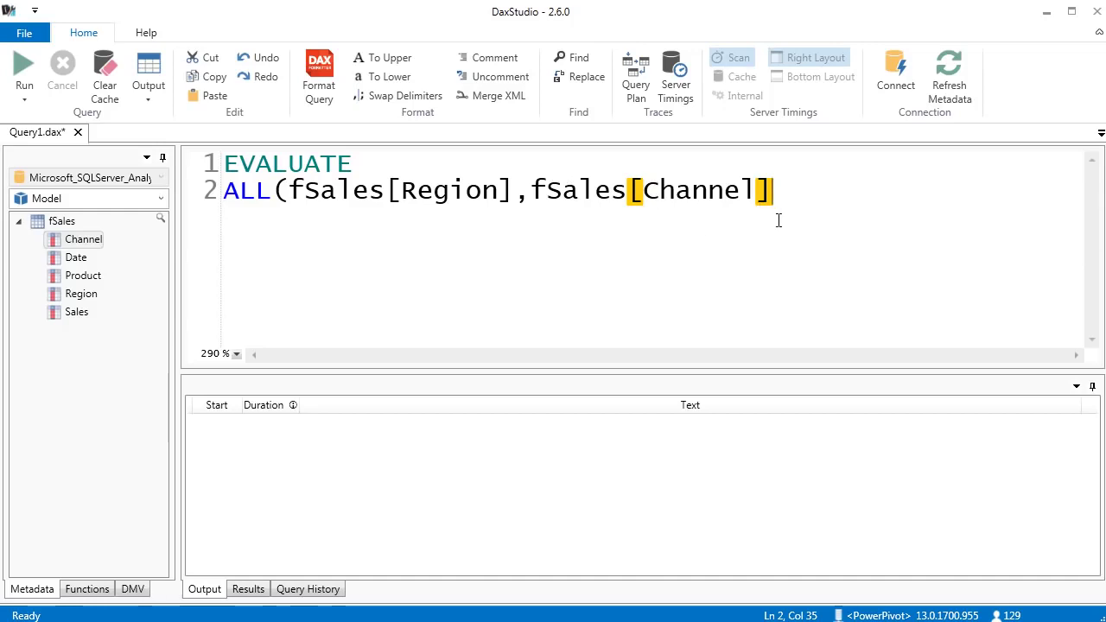
type(")")
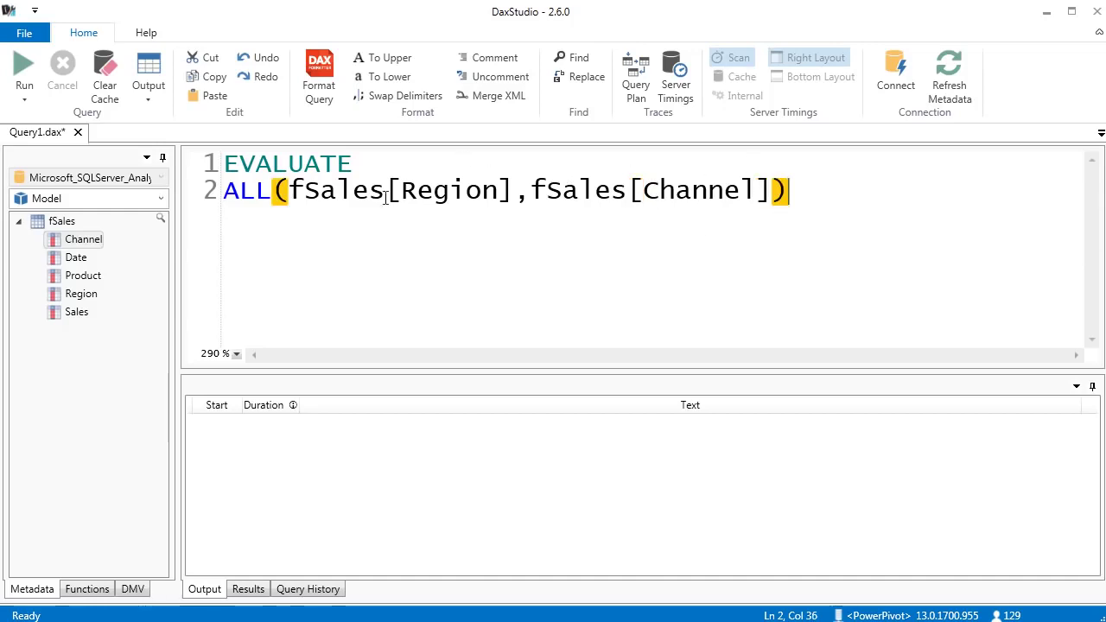
left_click(374, 216)
left_click(581, 192)
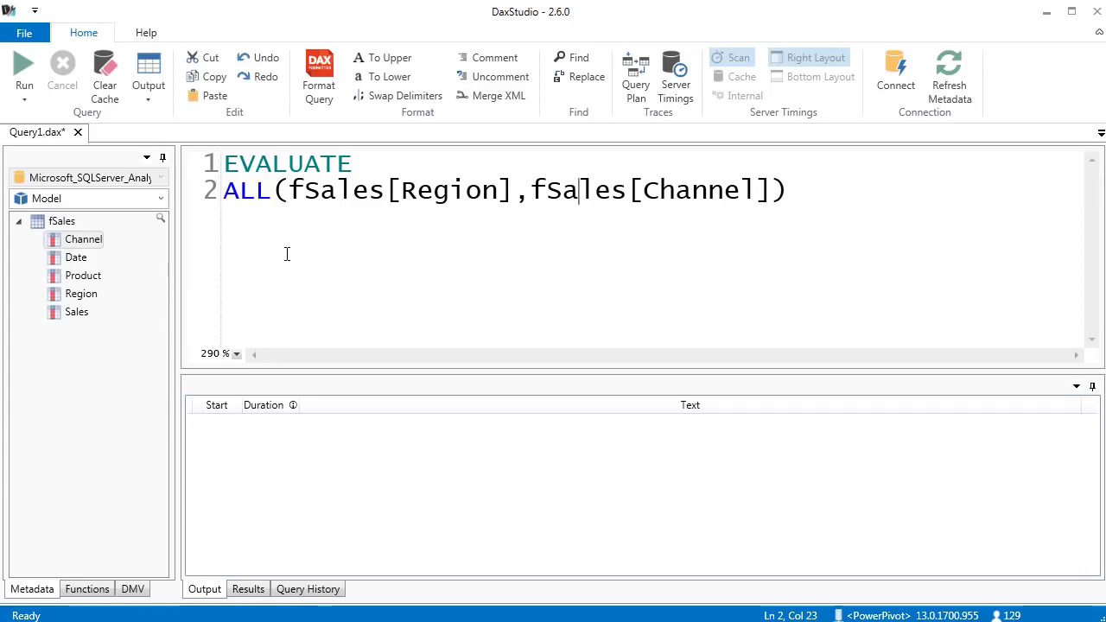
left_click(25, 64)
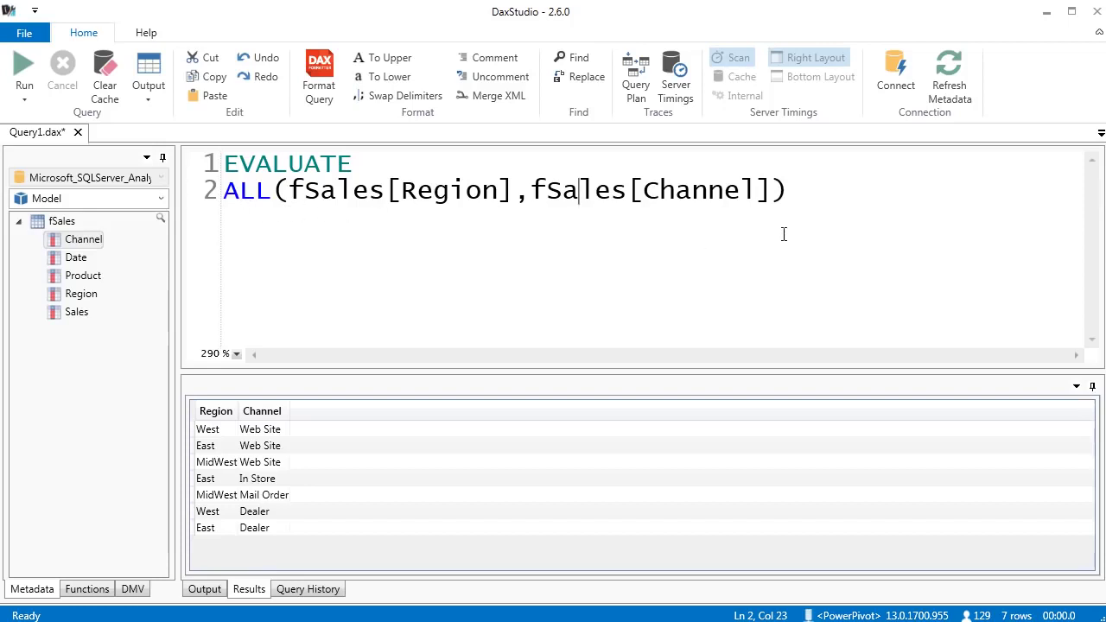
Step: Wrap the ALL expression as the first argument of a FILTER function and start a new line for the filter condition
left_click(225, 191)
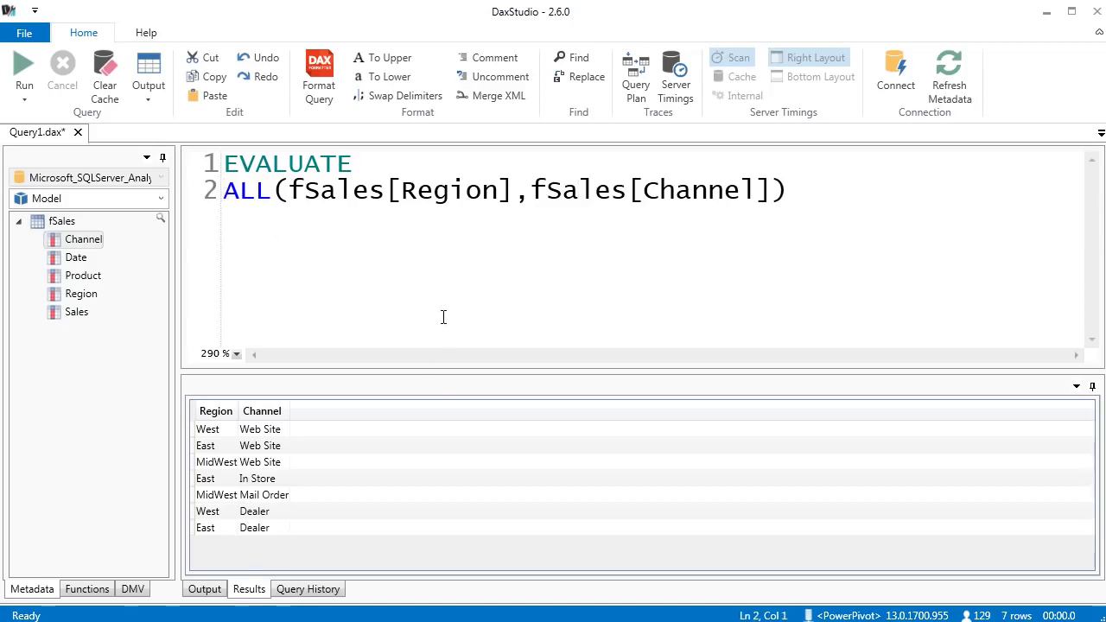
type("fi")
key("Tab")
type("(")
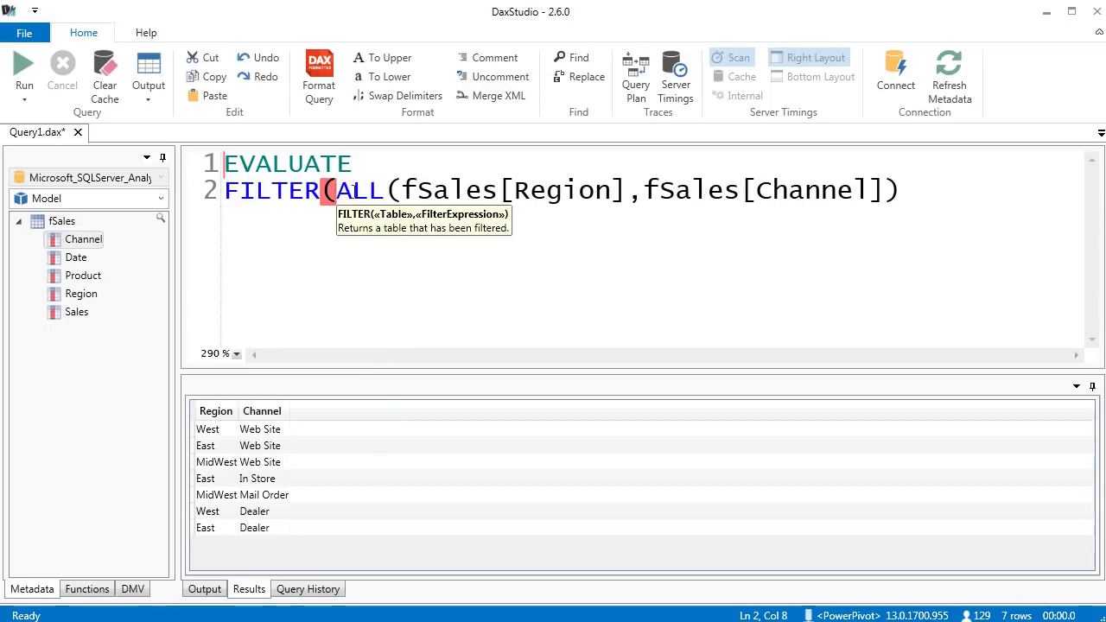
left_click(914, 193)
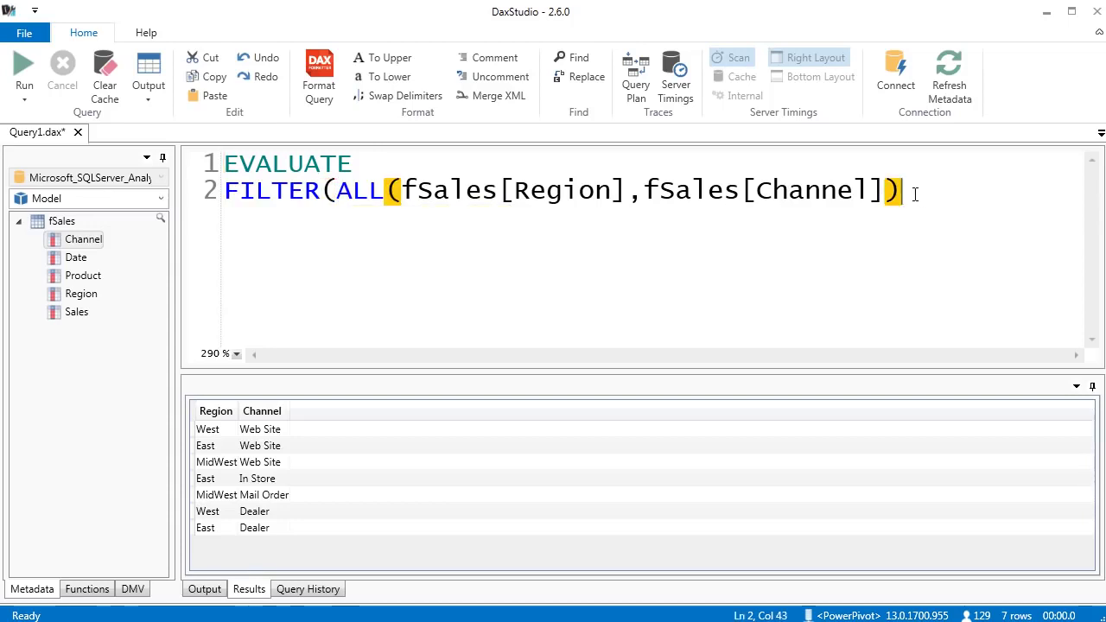
type(",")
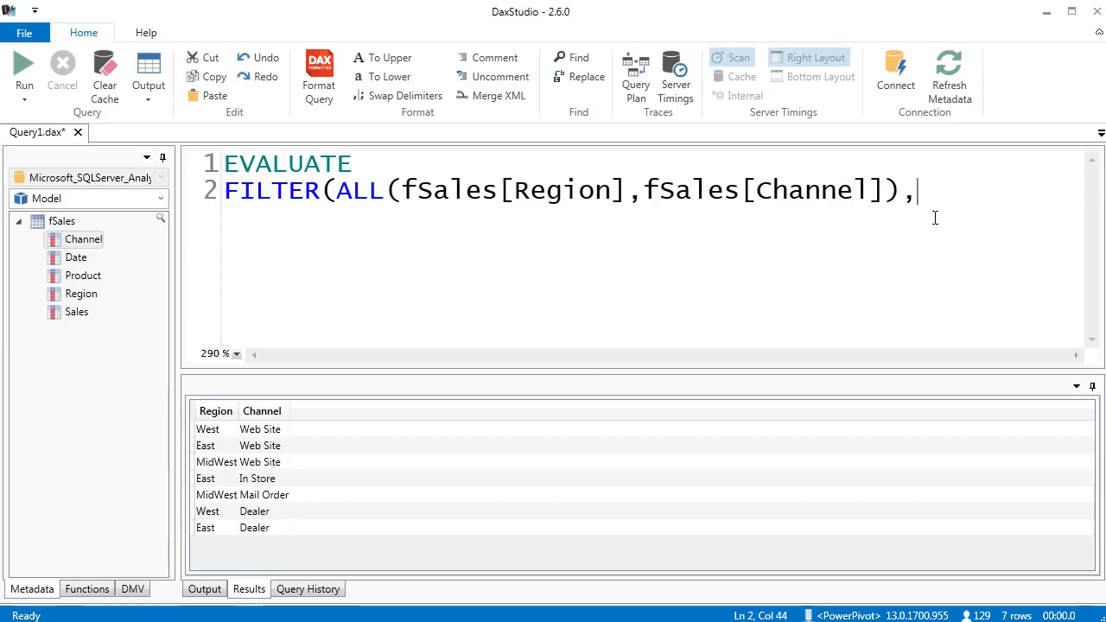
key("Return")
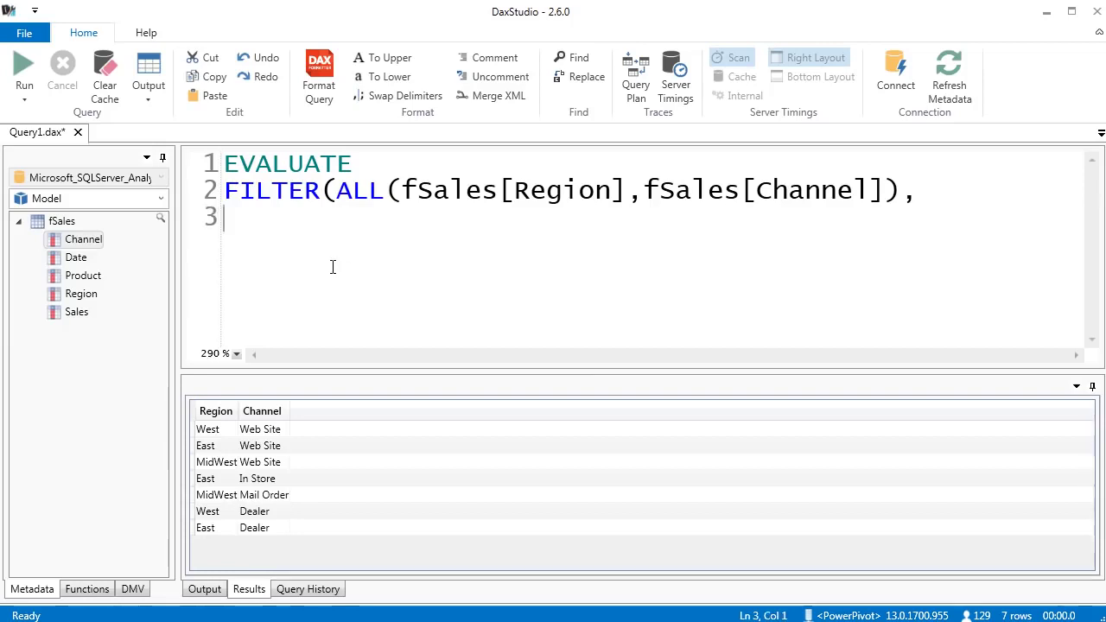
Step: Enter (fSales[Region],fSales[Channel]) IN on line 3 as the start of the filter condition
type("(")
double_click(90, 295)
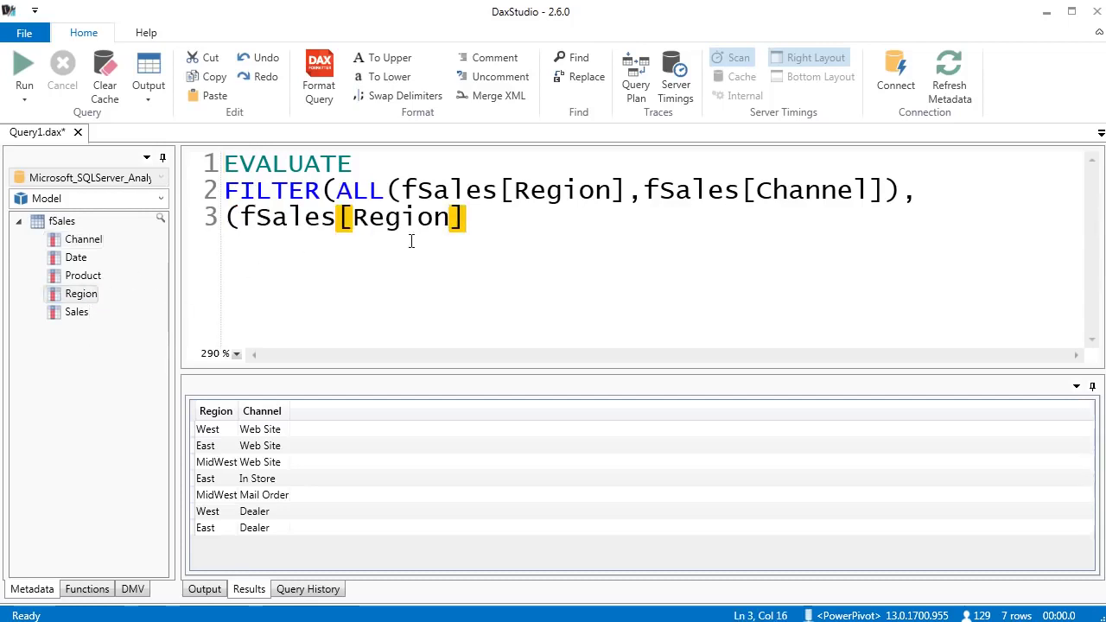
type(",")
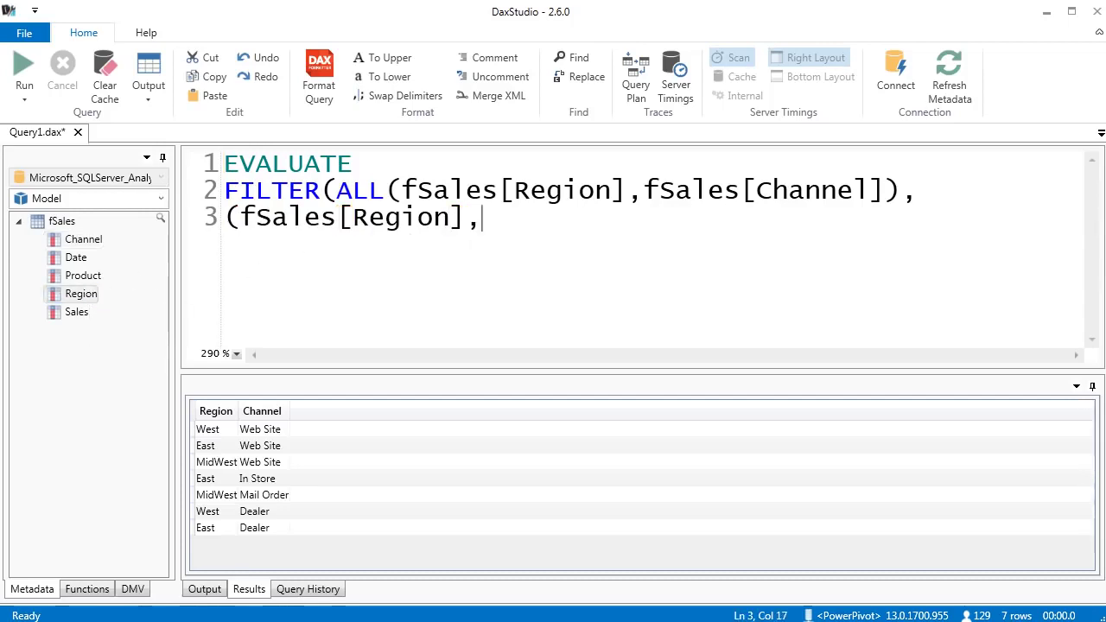
double_click(86, 242)
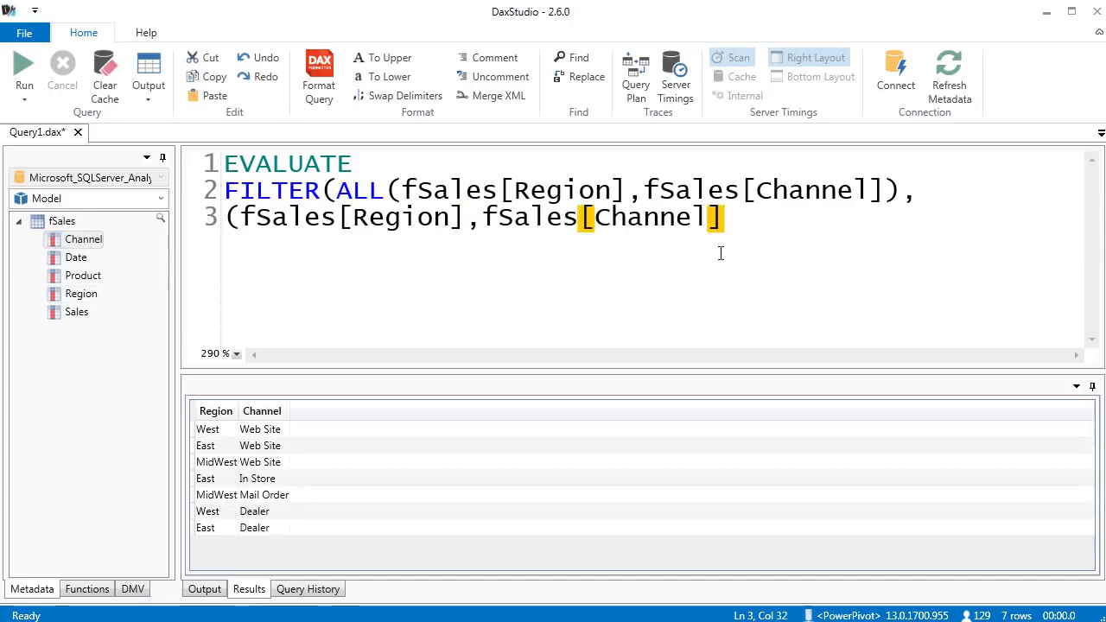
type(")")
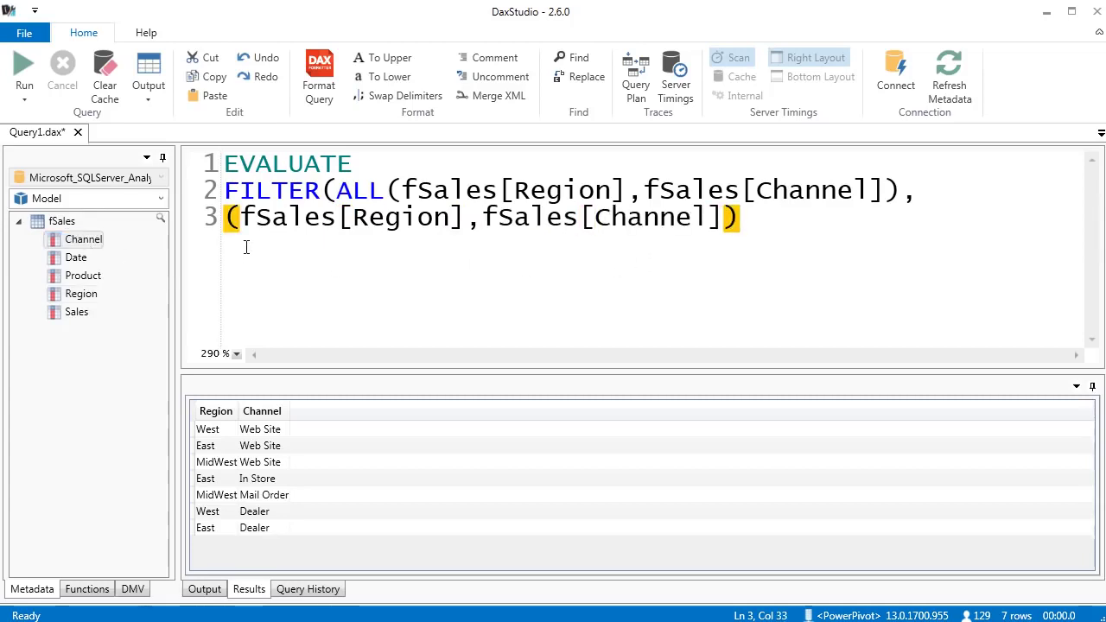
type(" IN ")
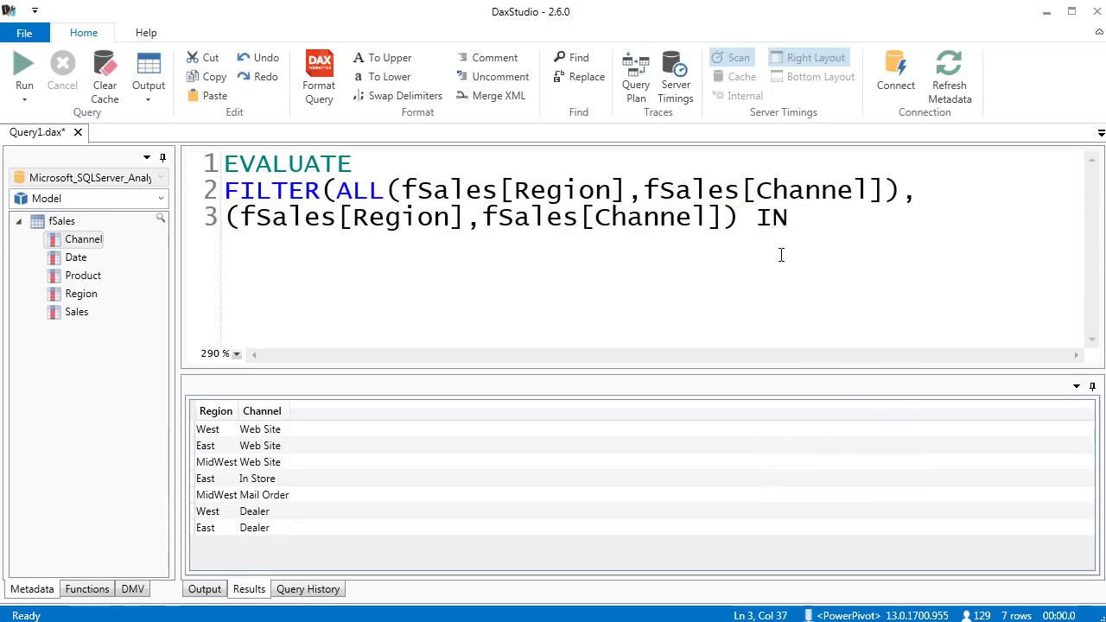
Step: Open a curly-brace list after IN and enter the row ("West","Web Site") as its first item
type("{")
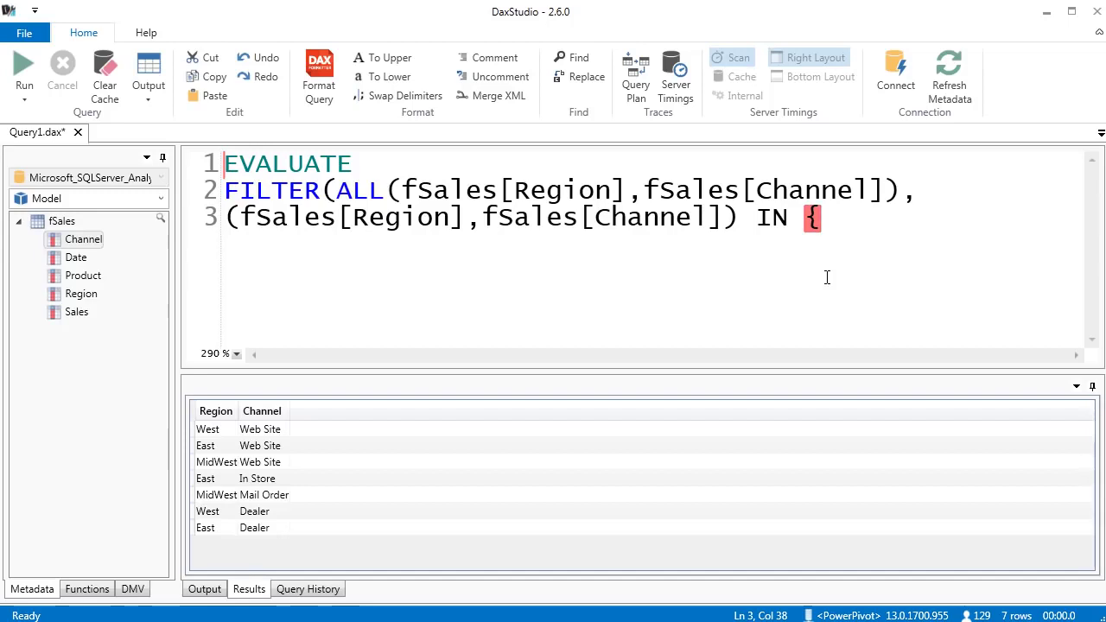
type("(")
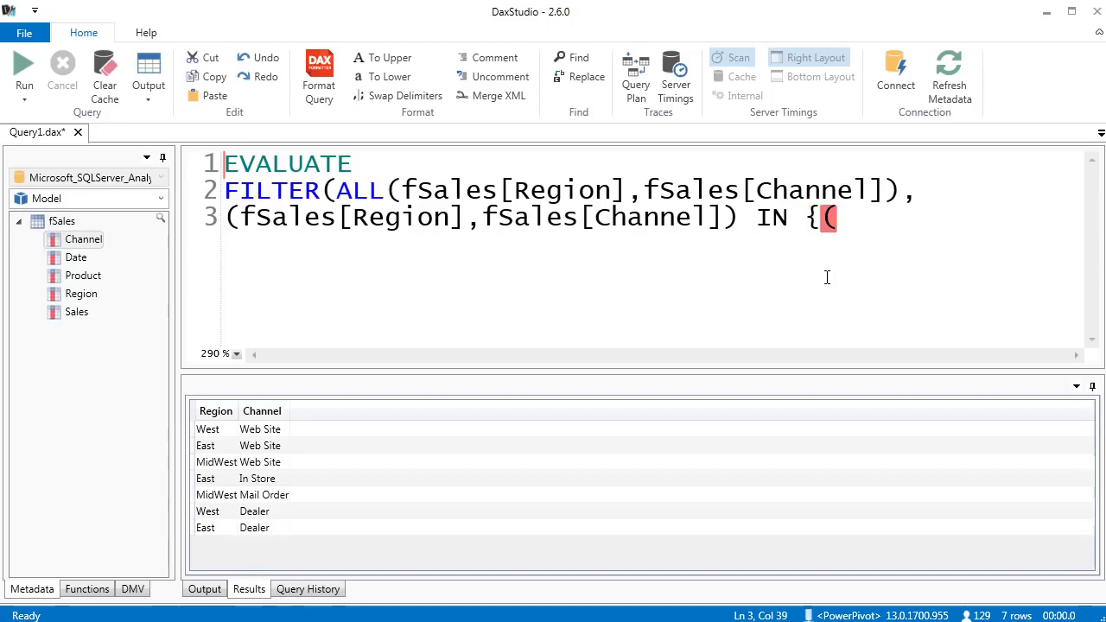
type("\"West\"")
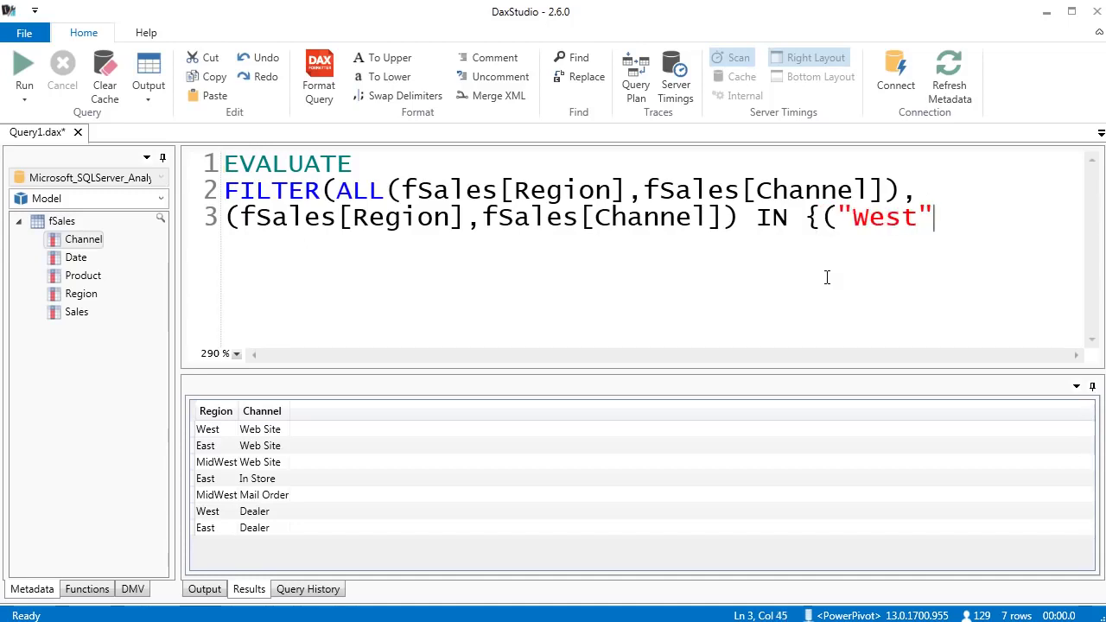
type(",")
type("\"We")
type("b")
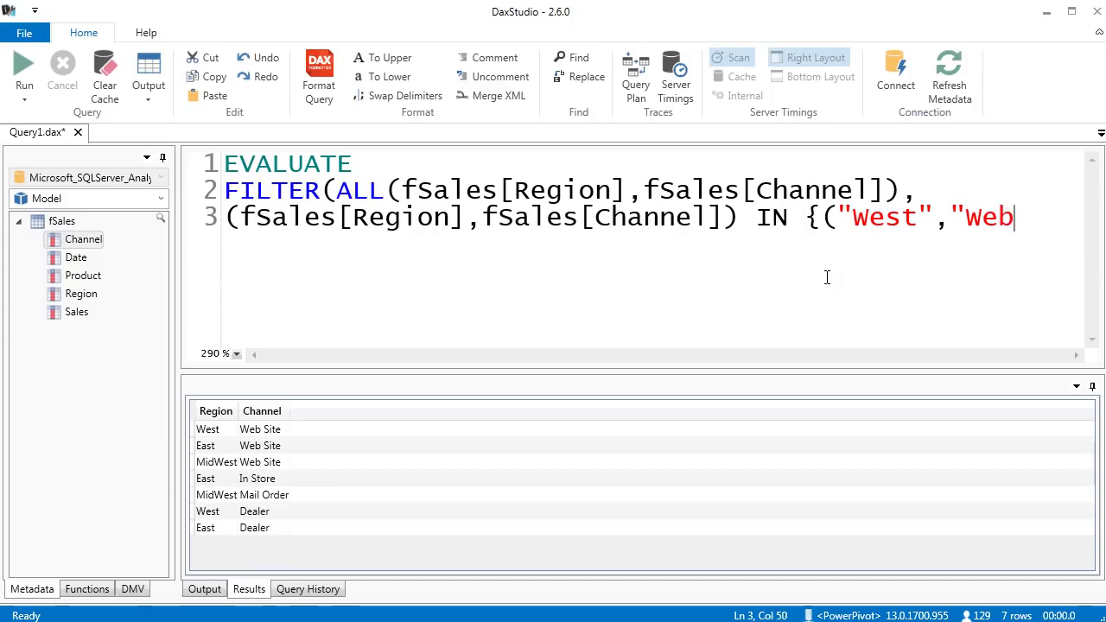
type(" Site\"")
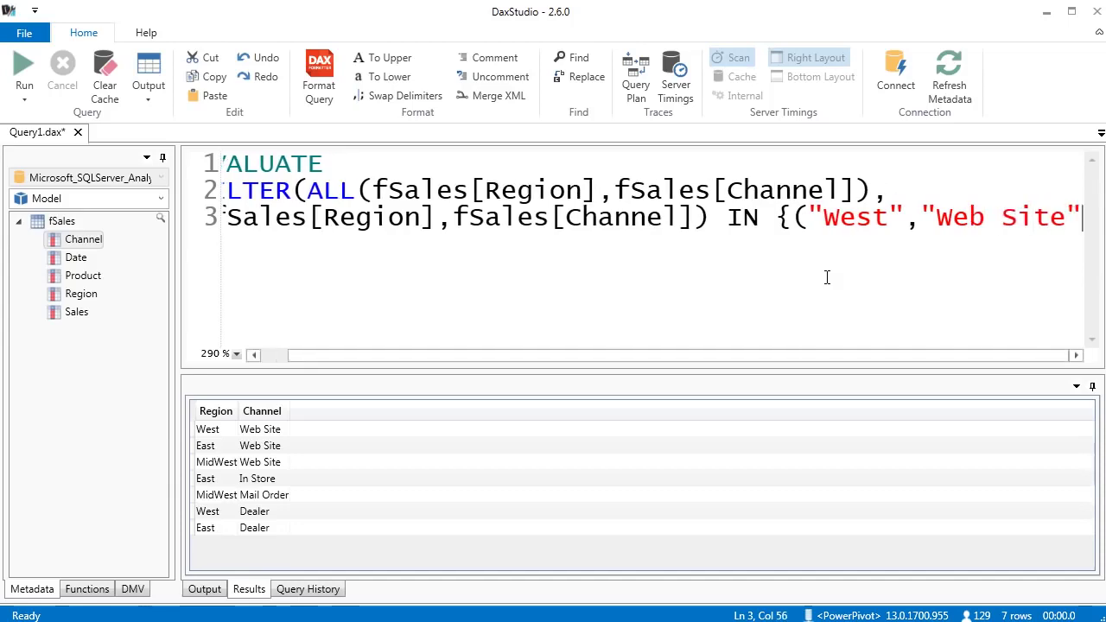
type(")")
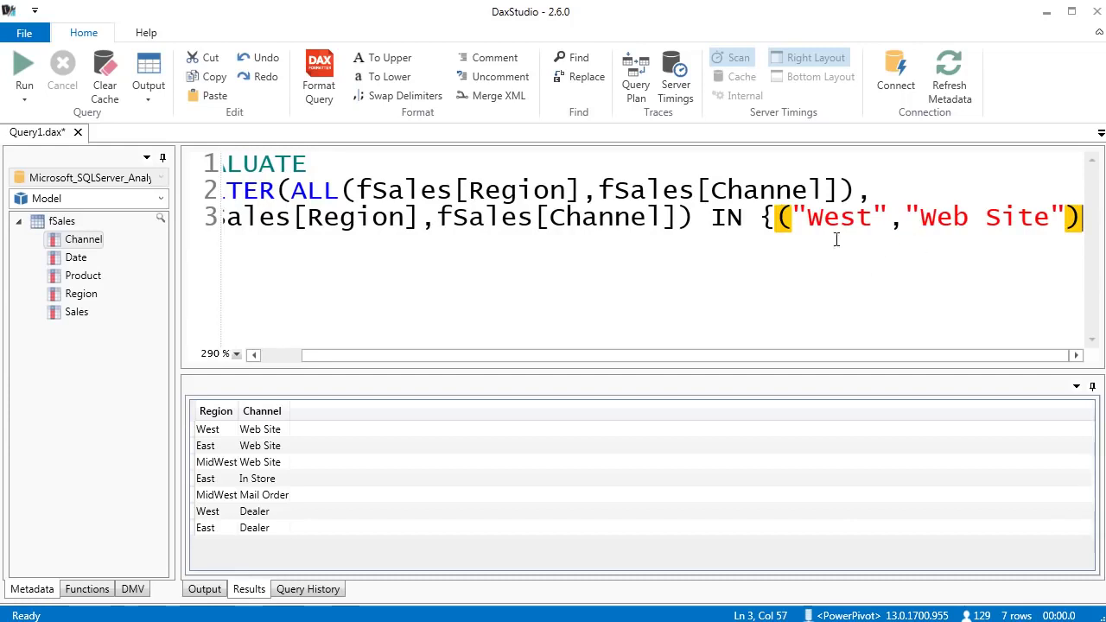
Step: Break the condition before IN so the operator and its list sit on line 4
left_click(711, 220)
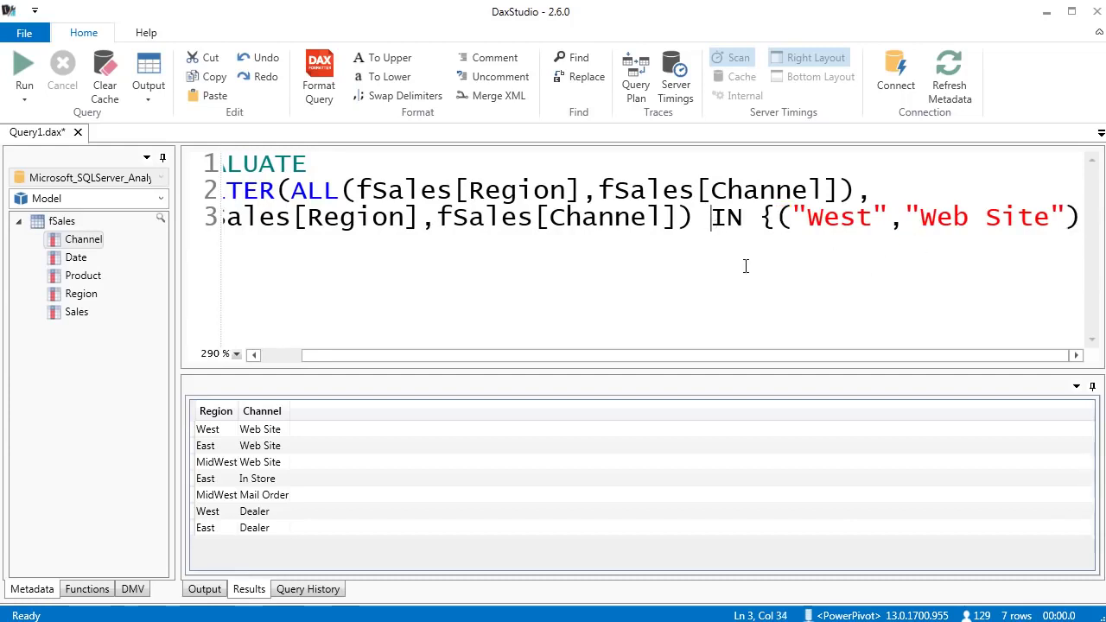
key("Return")
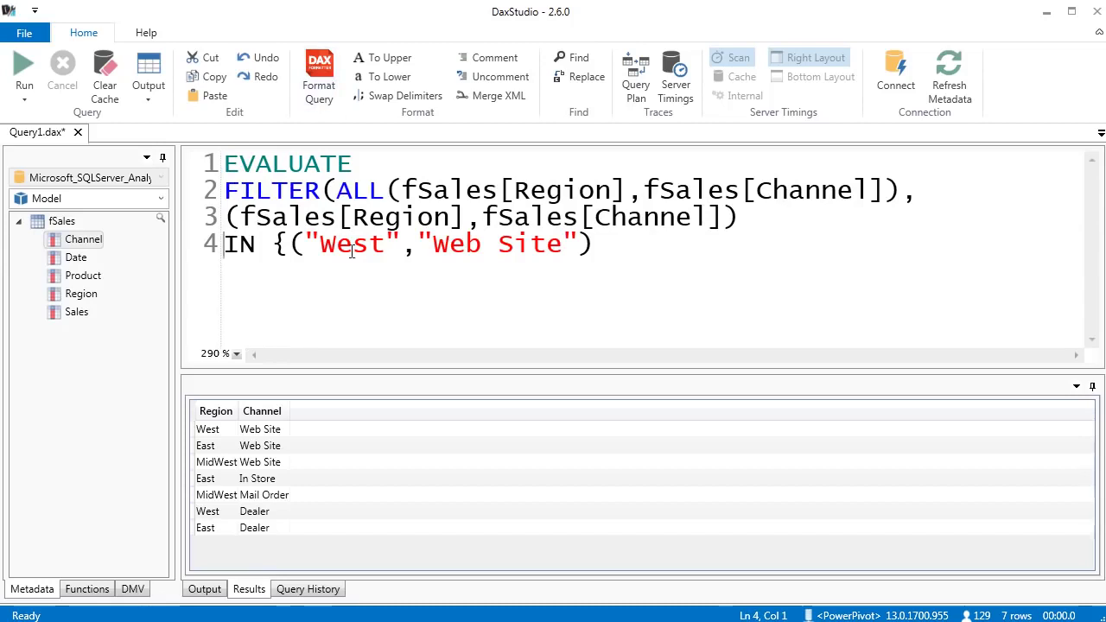
key("End")
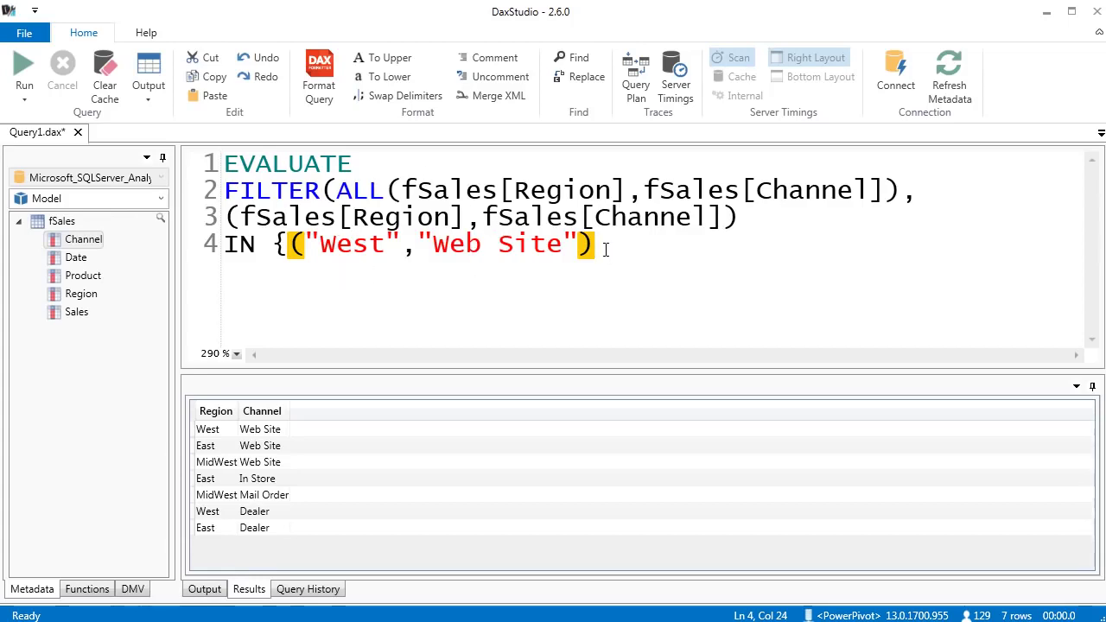
Step: Duplicate the West row in the list, change the copy to ("East","Web Site") and close the curly brace
type(",")
left_click_drag(288, 243, 593, 242)
key("ctrl+c")
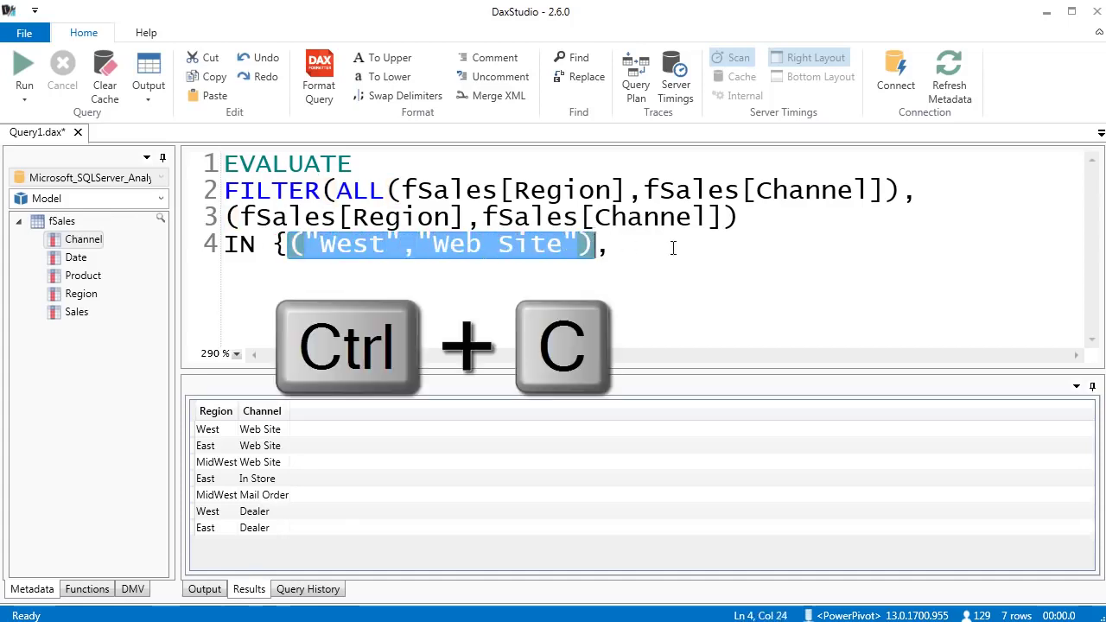
left_click(674, 252)
key("ctrl+v")
double_click(647, 251)
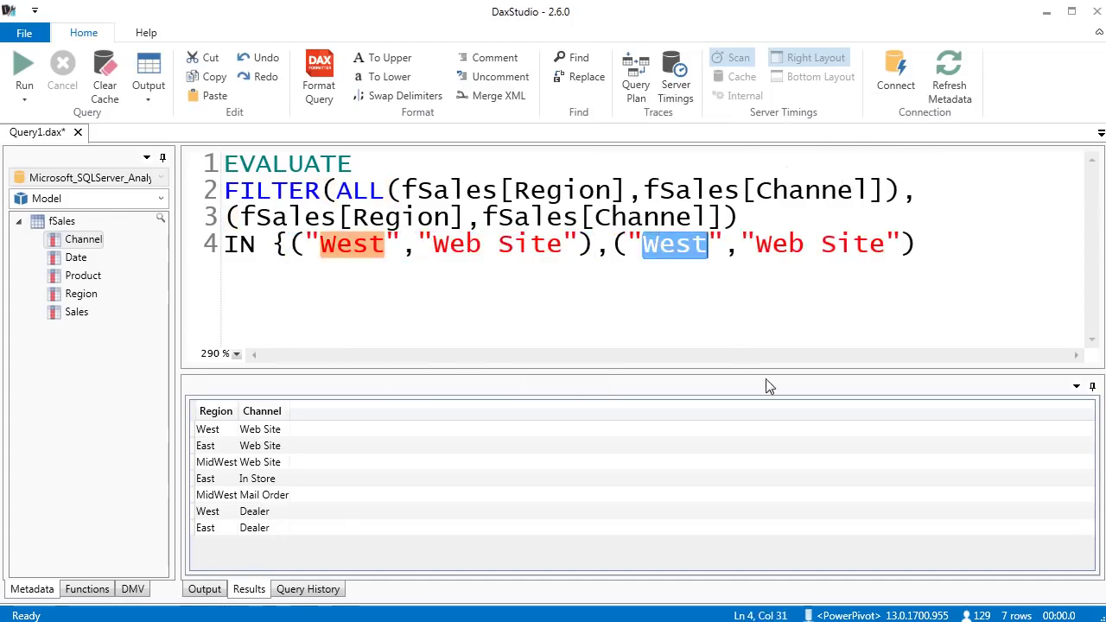
type("East")
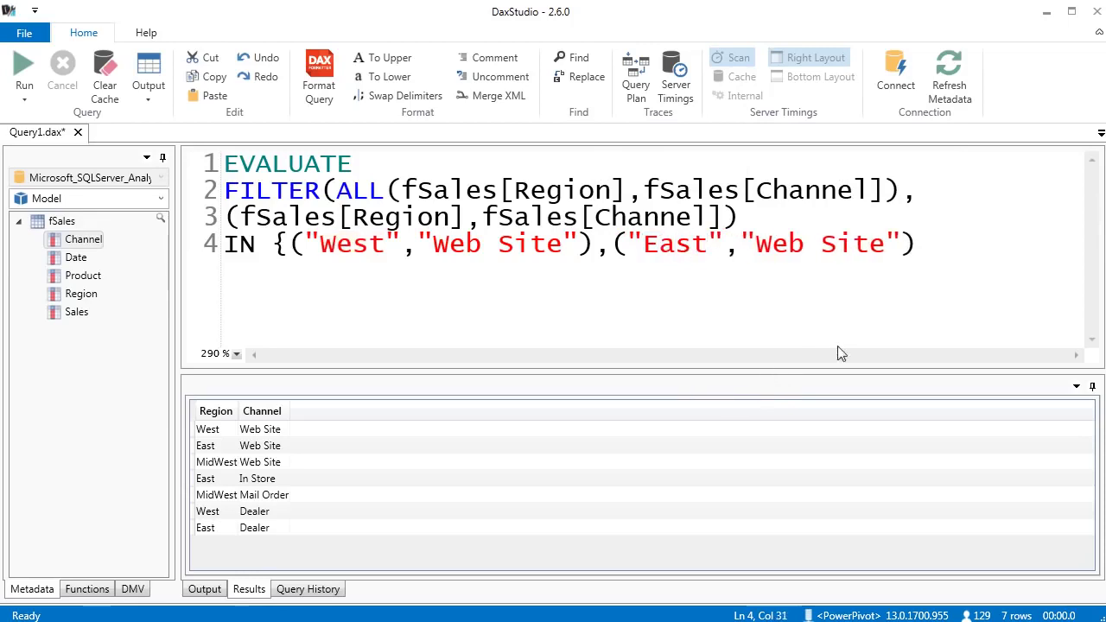
left_click(926, 240)
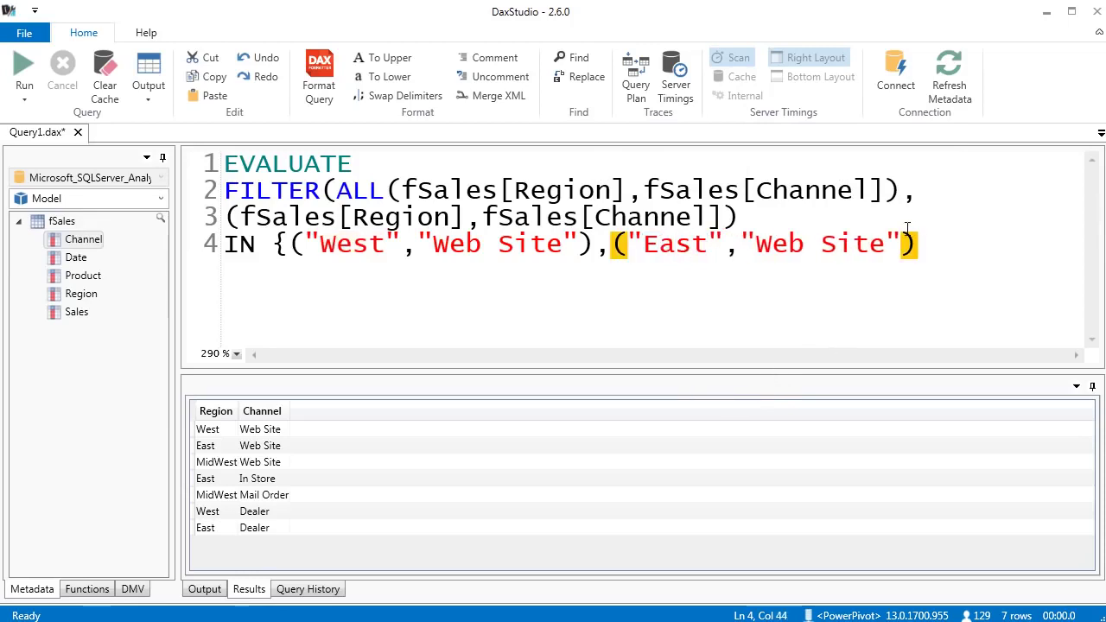
type("}")
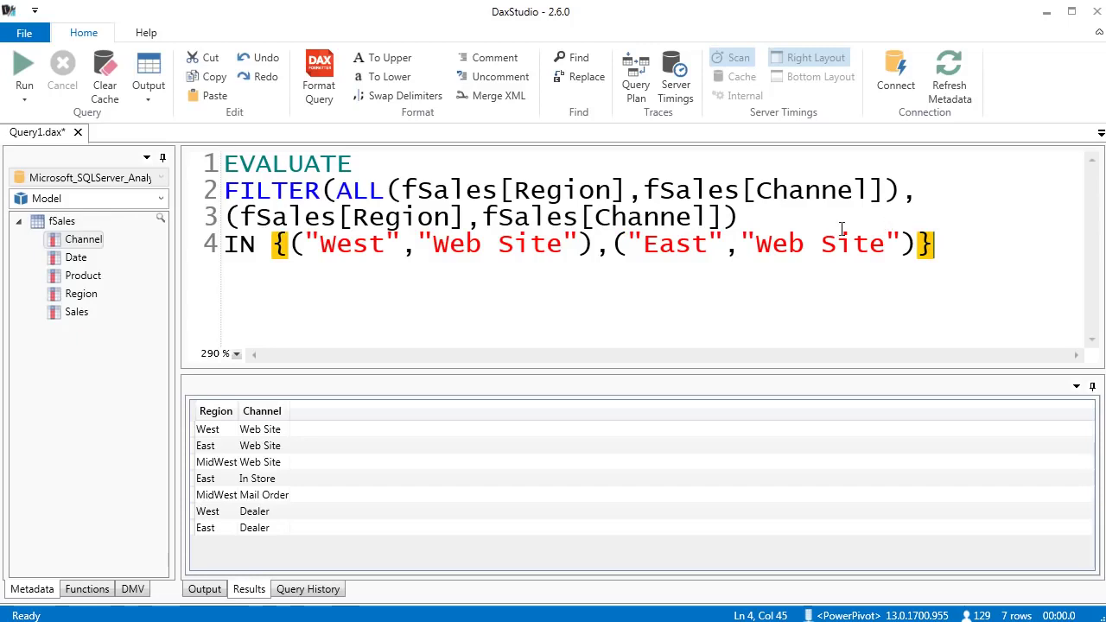
key("Return")
left_click_drag(273, 244, 930, 241)
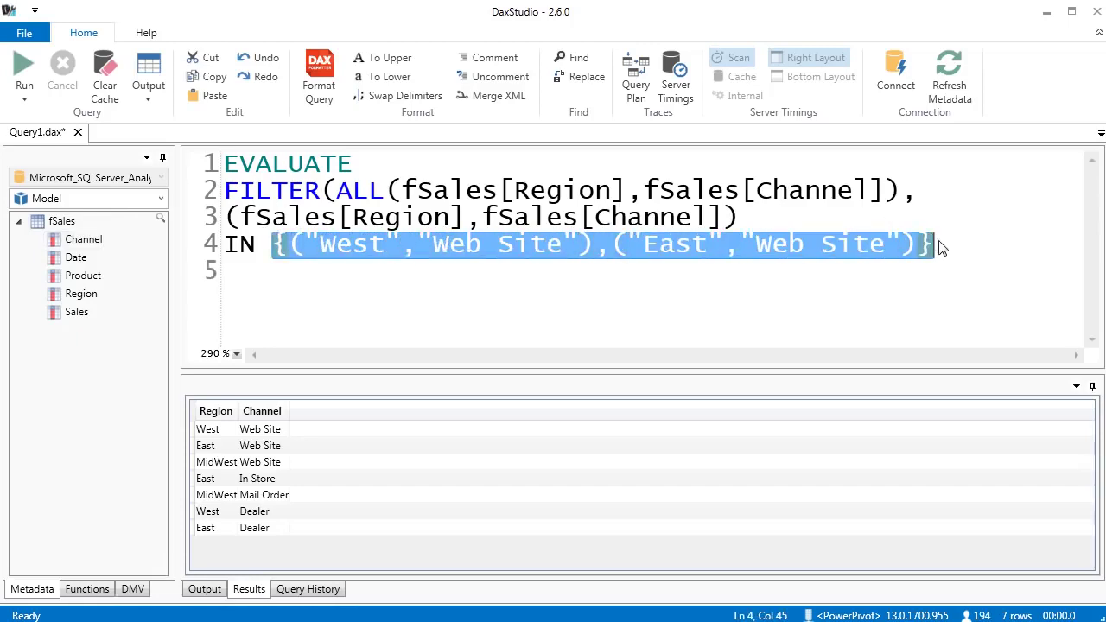
left_click(945, 249)
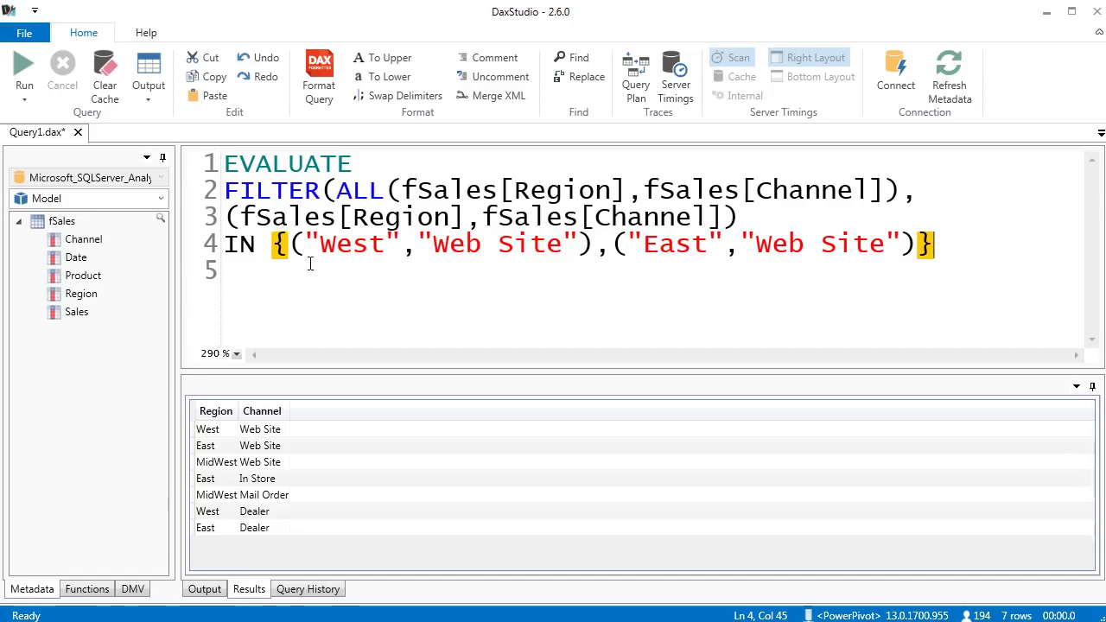
left_click_drag(294, 246, 591, 245)
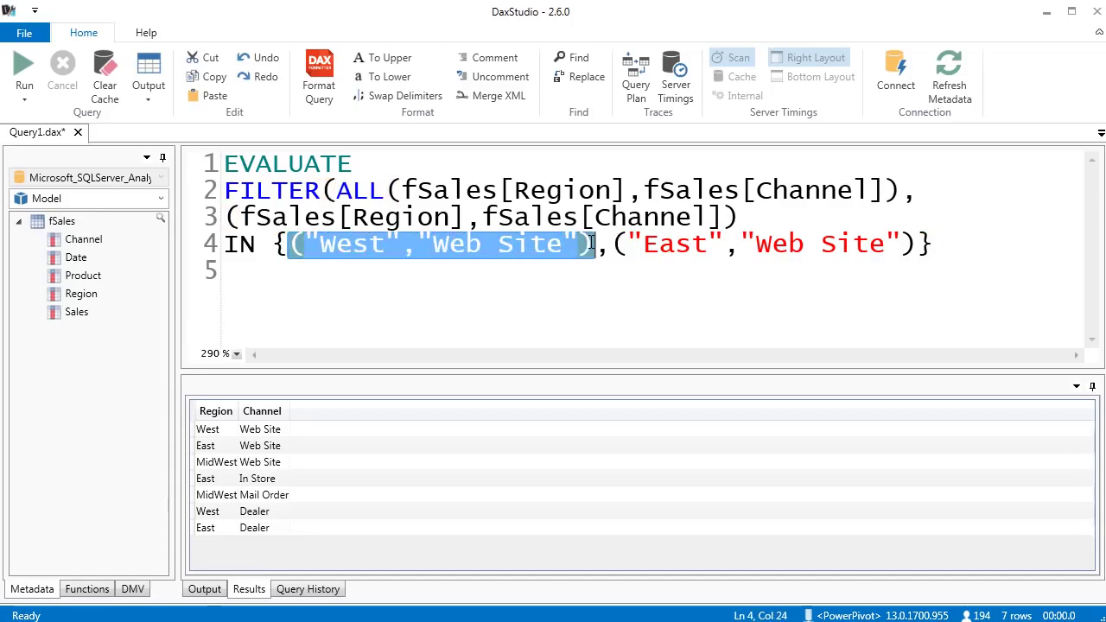
left_click(940, 247)
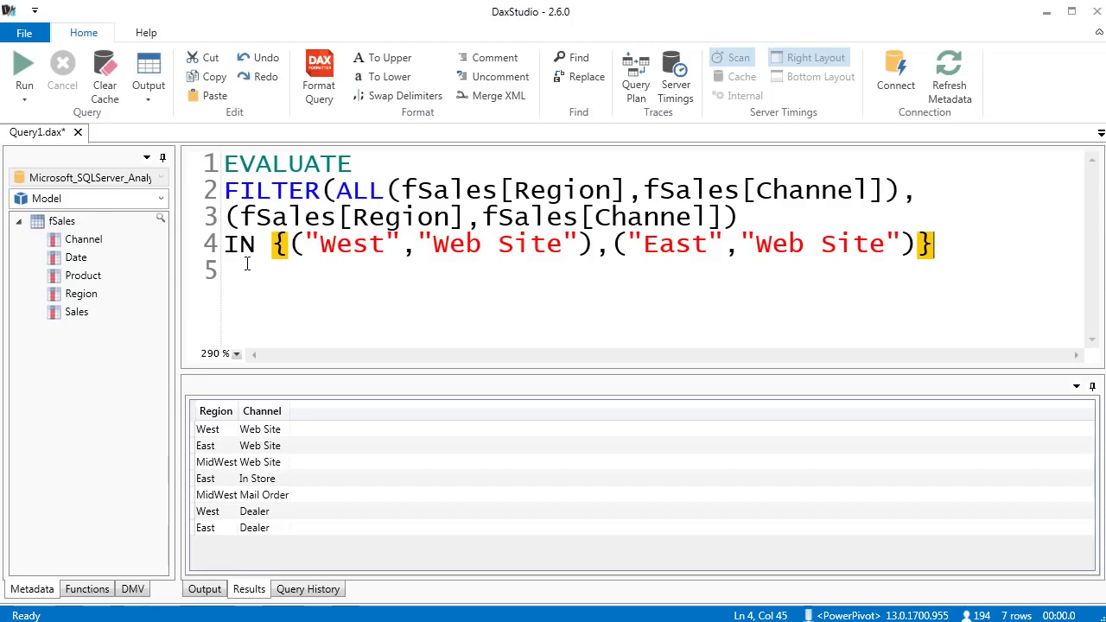
key("Delete")
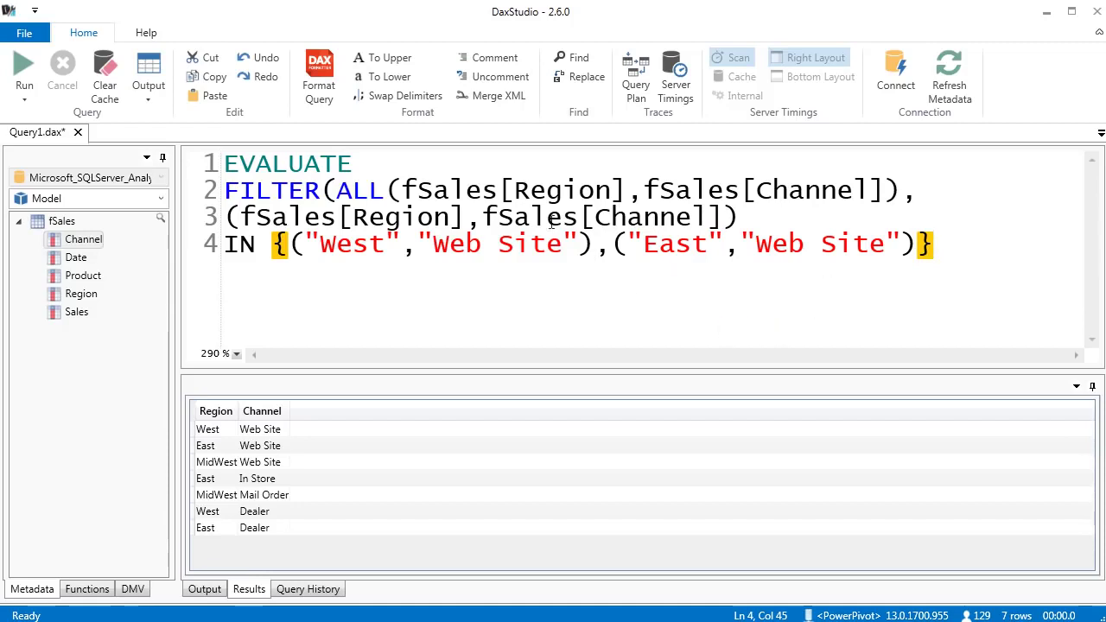
Step: Close the FILTER function's parenthesis after the curly-brace list and run the query
left_click(24, 67)
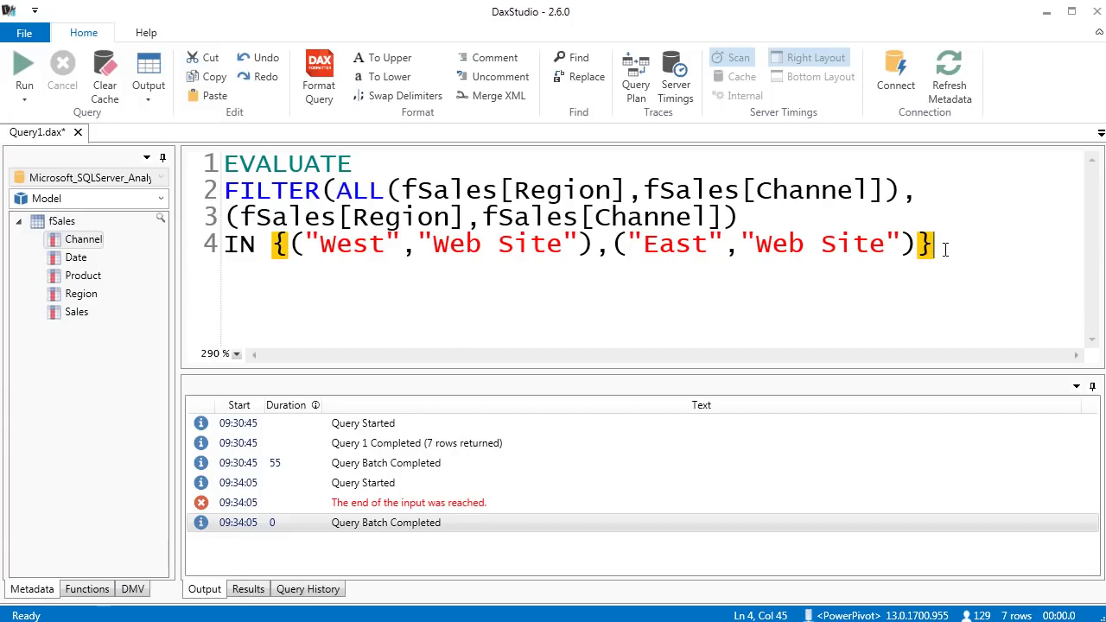
type(")")
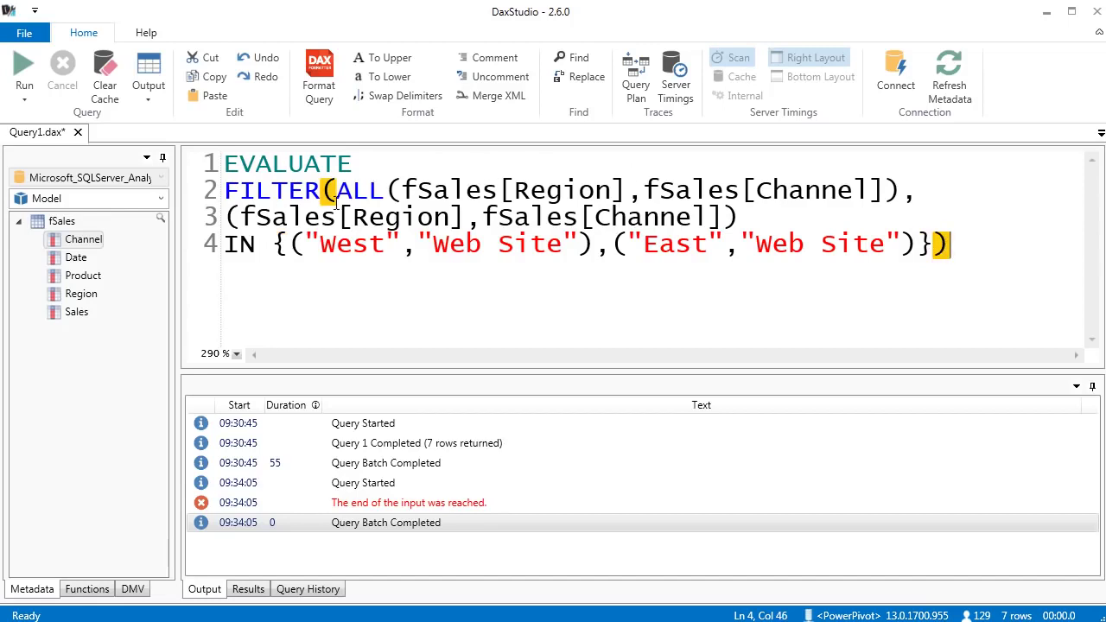
left_click(24, 69)
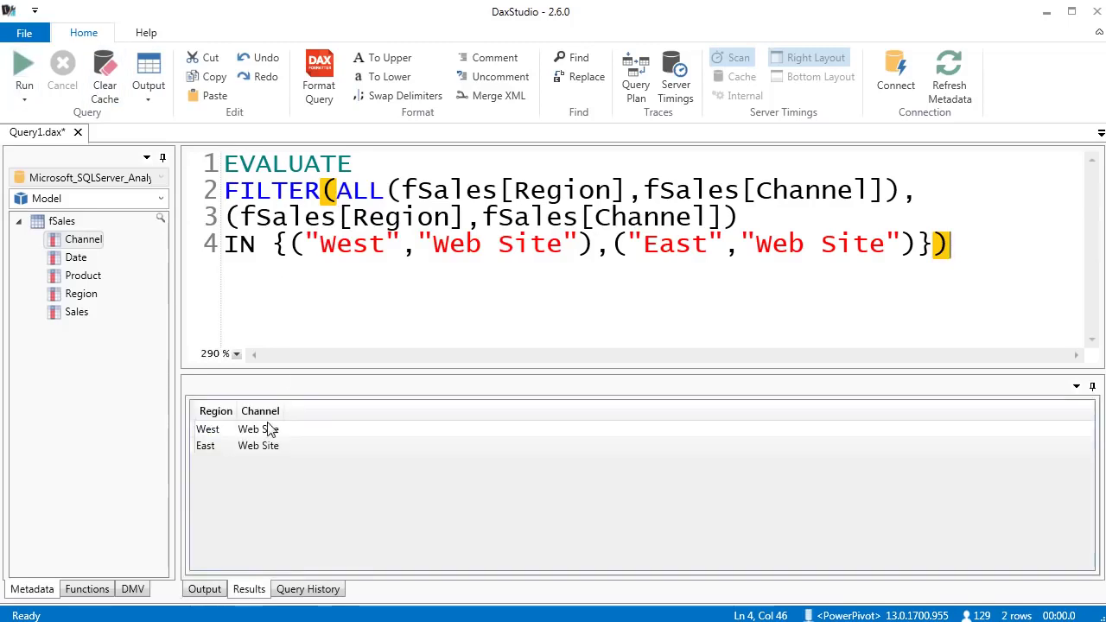
Step: Insert CALCULATE( on its own line between EVALUATE and the FILTER function
left_click_drag(226, 190, 962, 257)
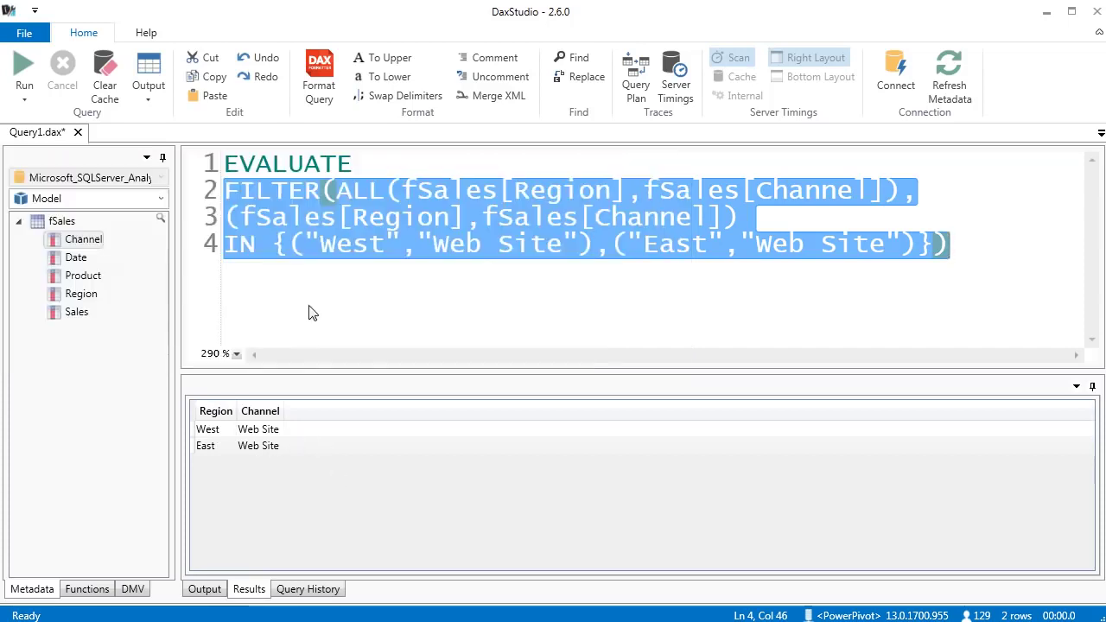
left_click(224, 196)
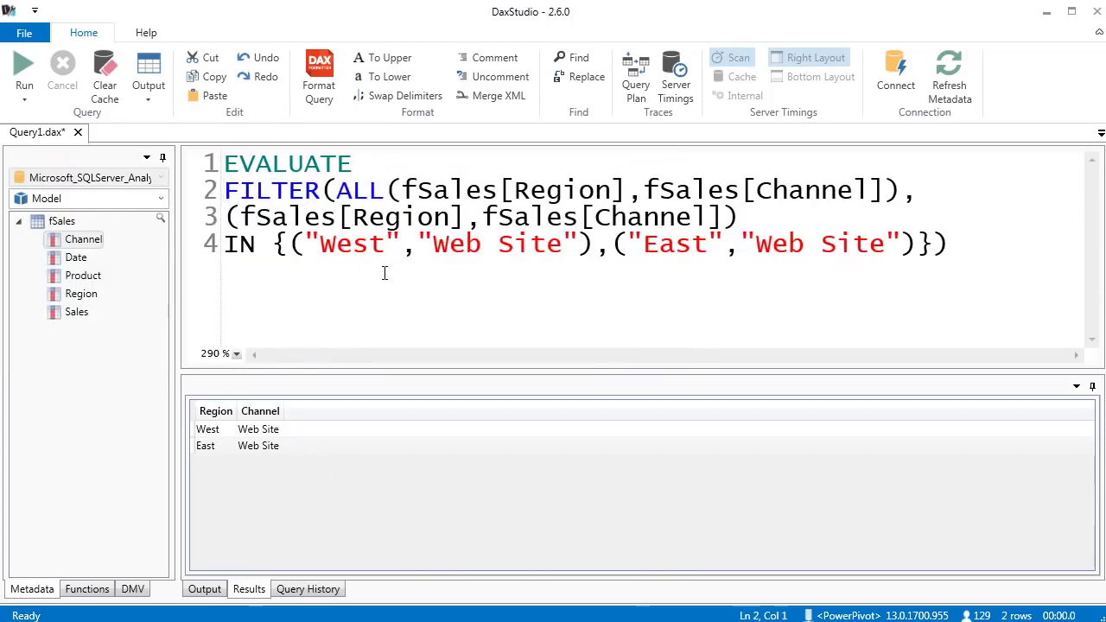
type("c")
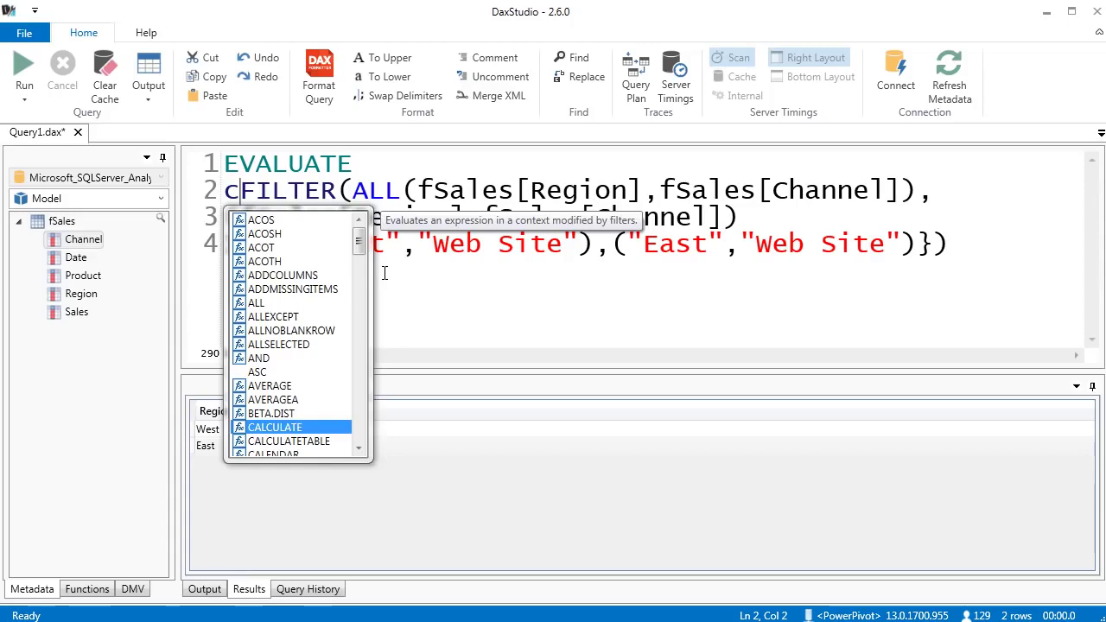
key("Tab")
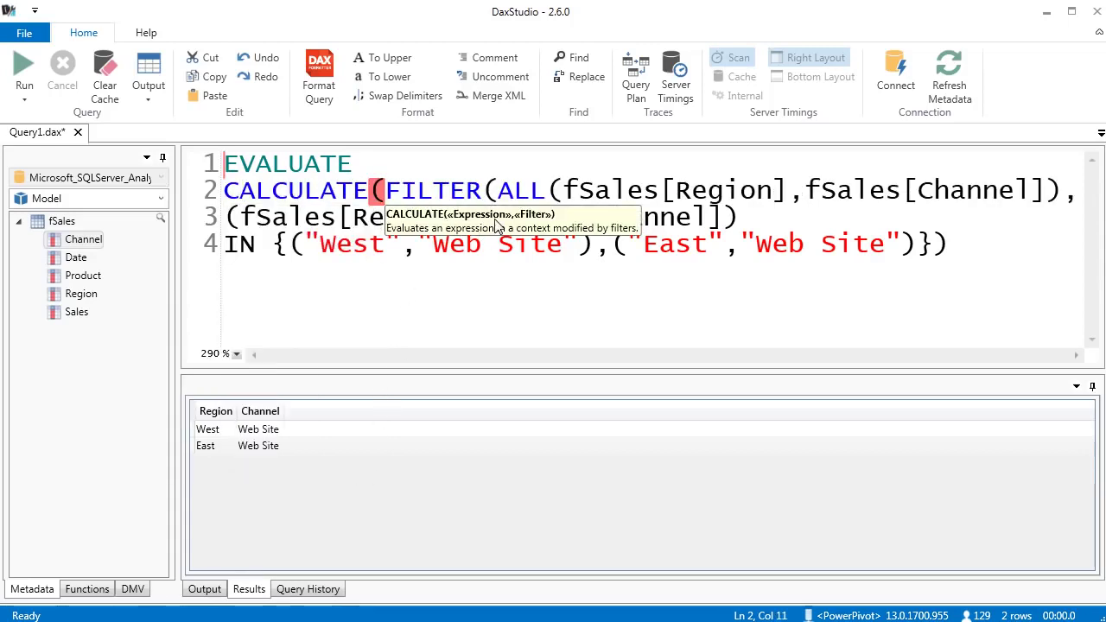
key("Return")
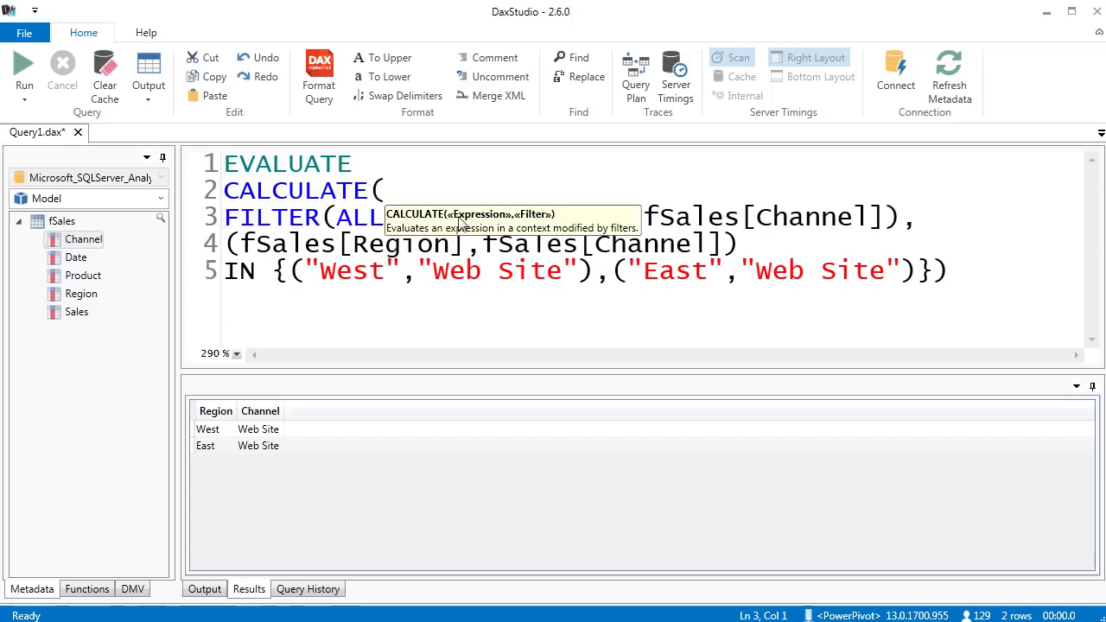
Step: Enter SUM(fSales[Sales]) followed by a comma as the expression argument of CALCULATE
left_click(431, 197)
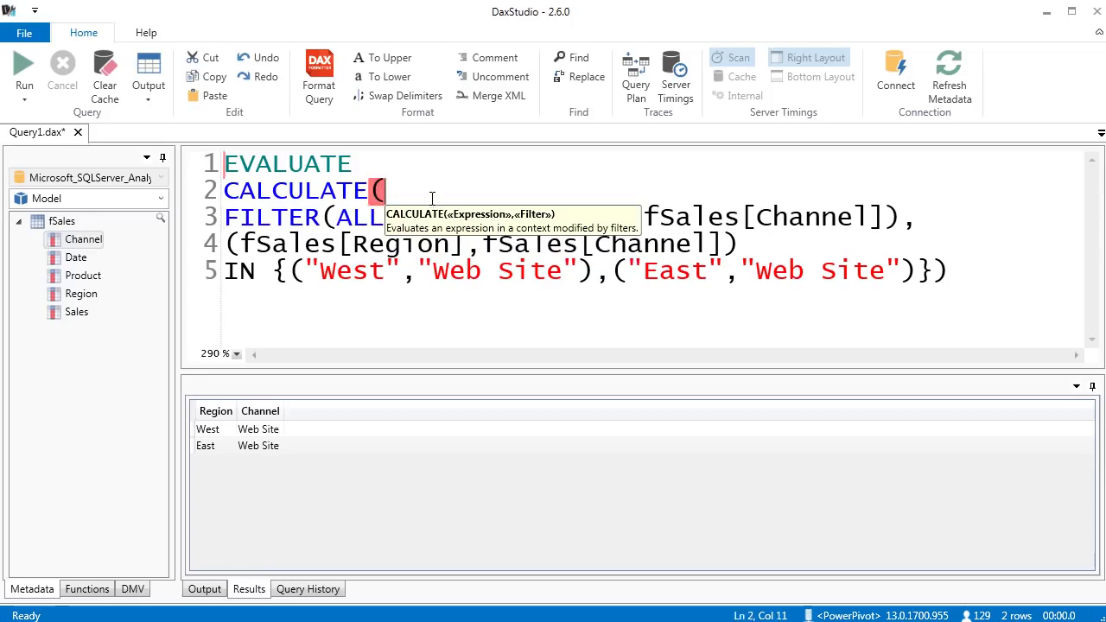
type("SUM(")
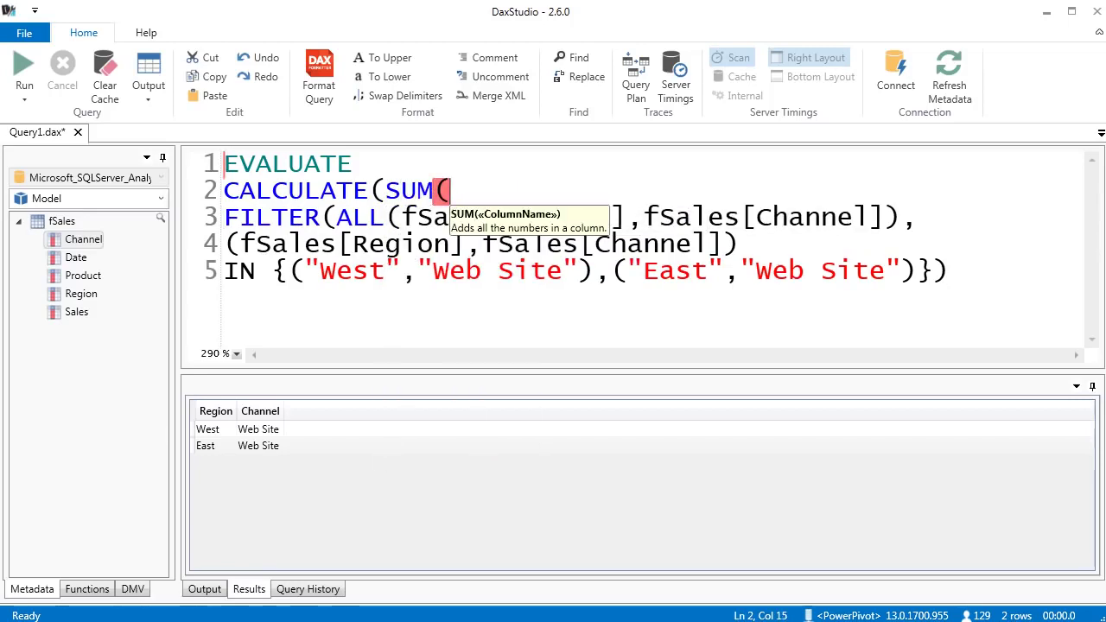
left_click_drag(74, 313, 74, 321)
double_click(72, 314)
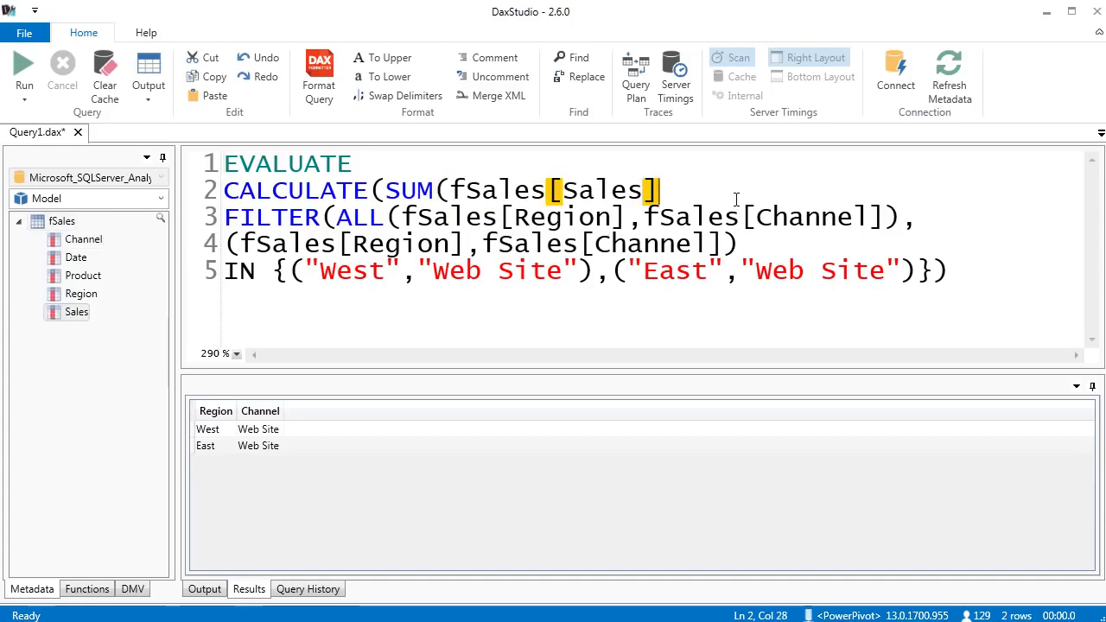
type(")")
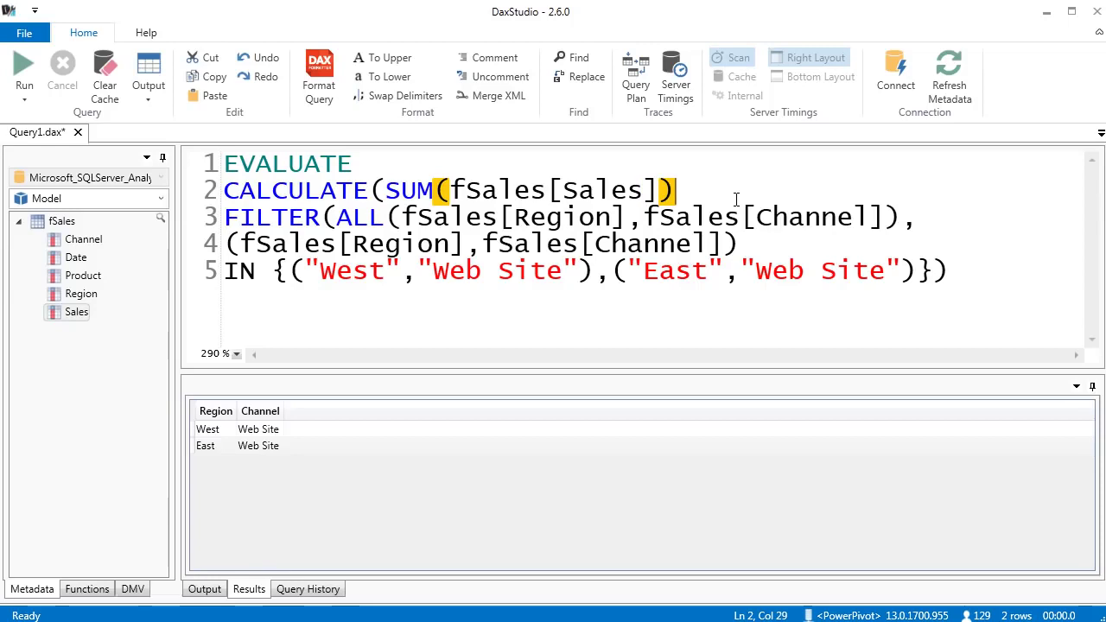
type(",")
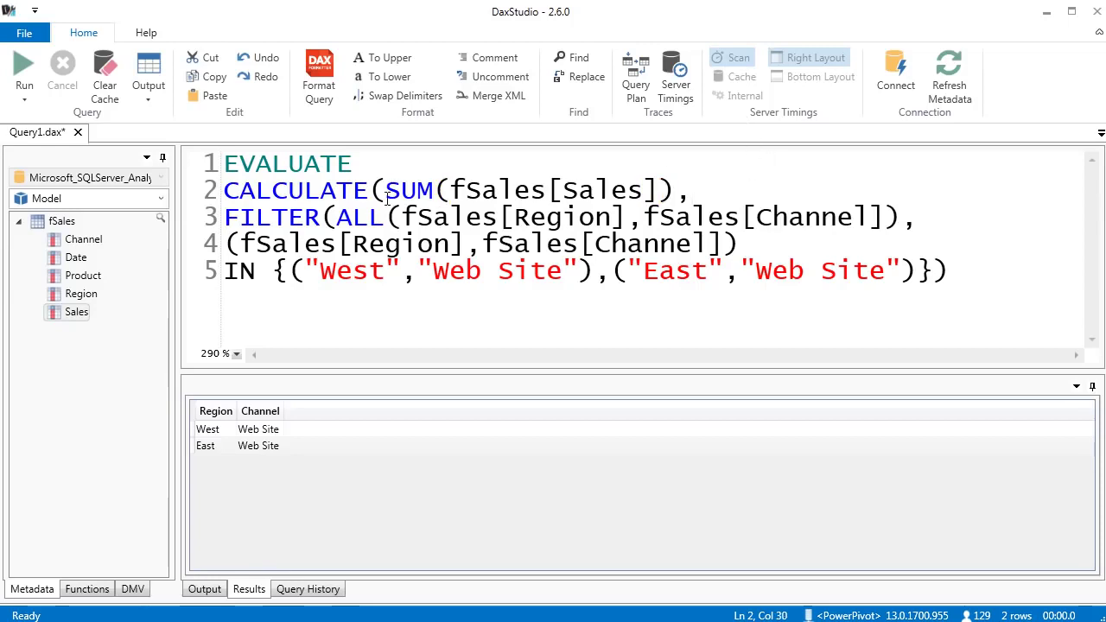
Step: Add the closing parenthesis for CALCULATE at the end of line 5
left_click(385, 191)
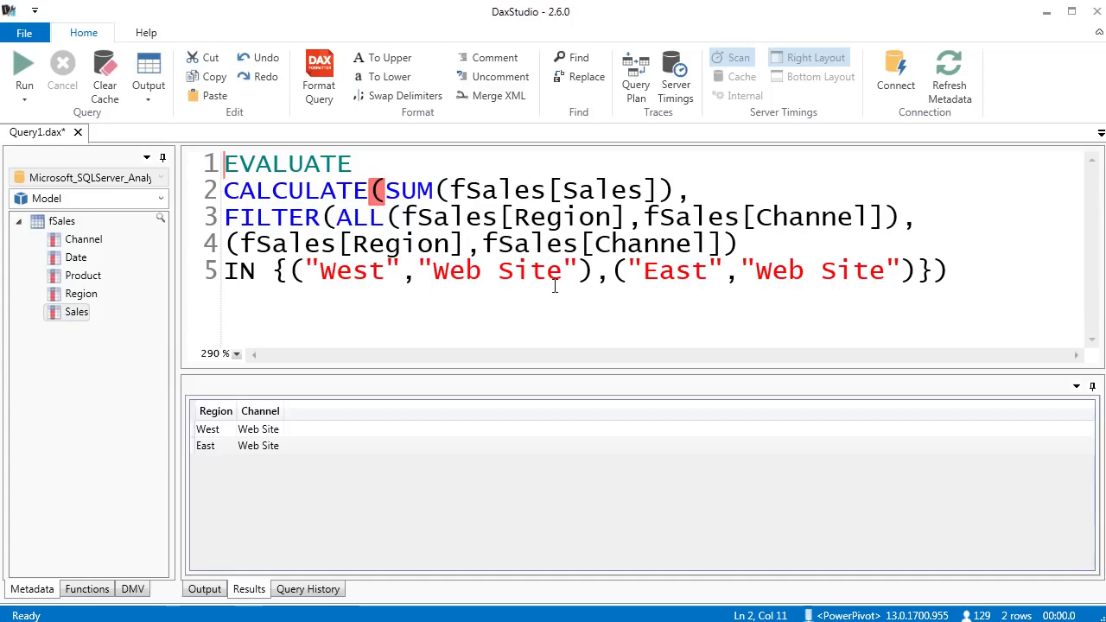
left_click(1004, 282)
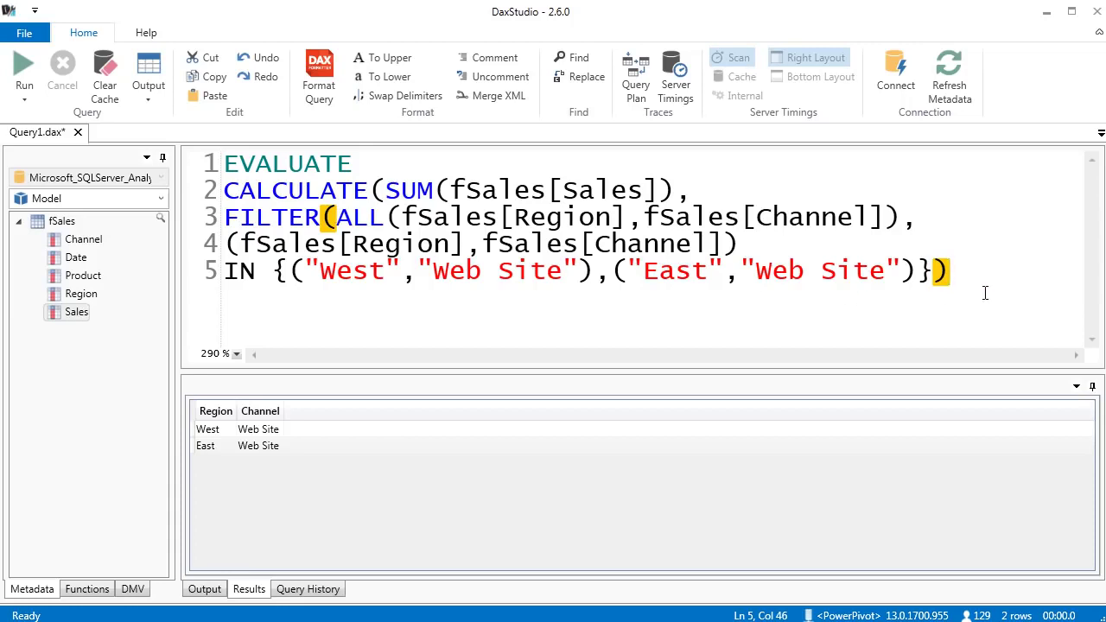
type(")")
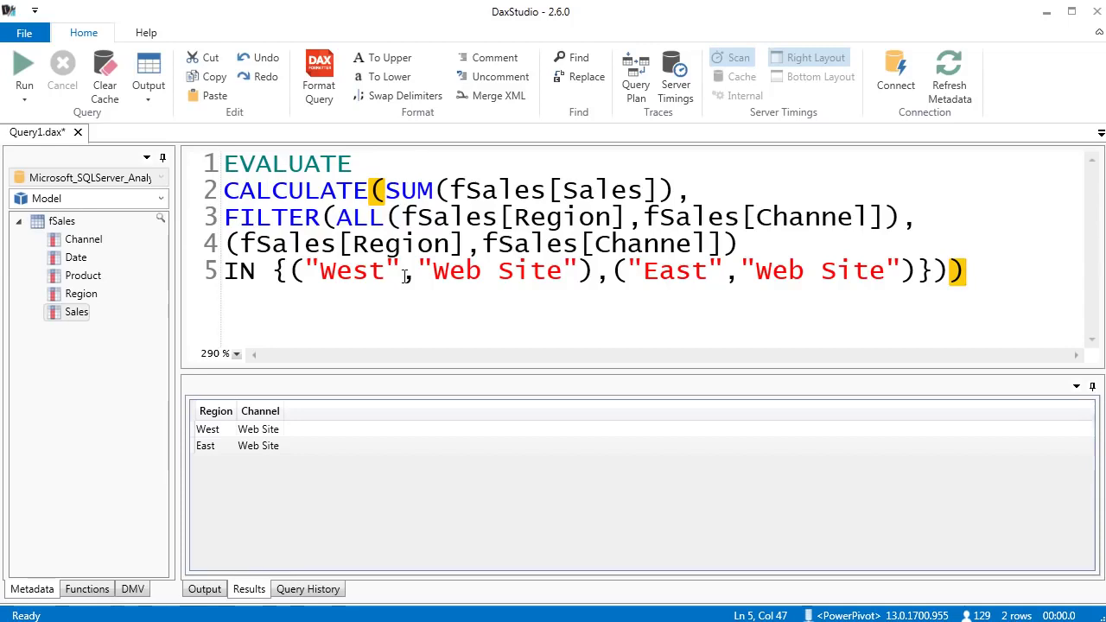
left_click(226, 196)
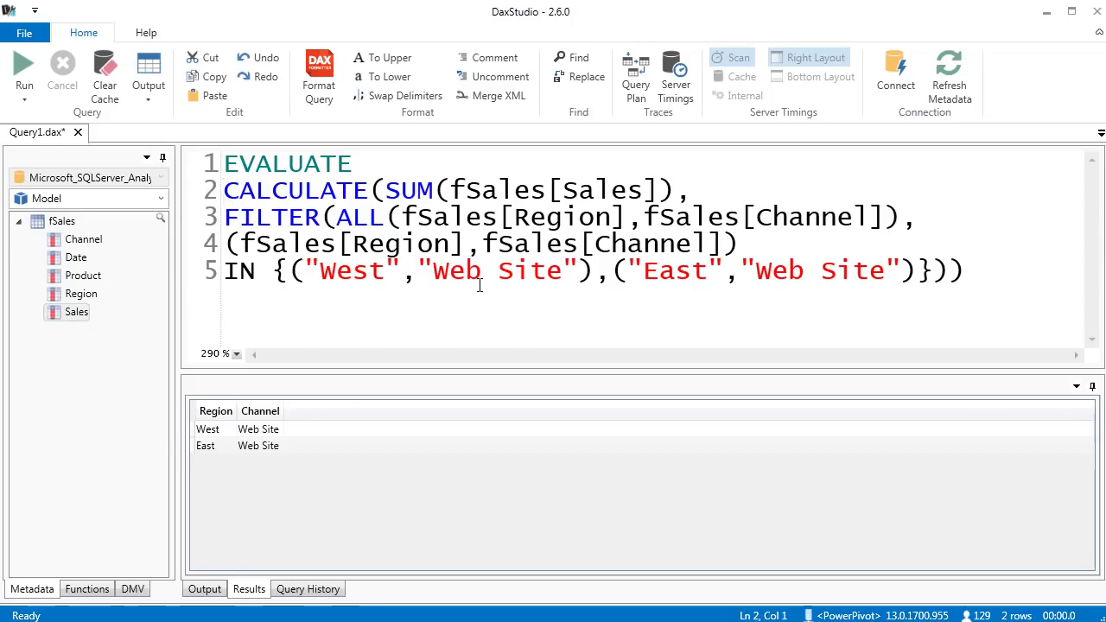
type("ROW")
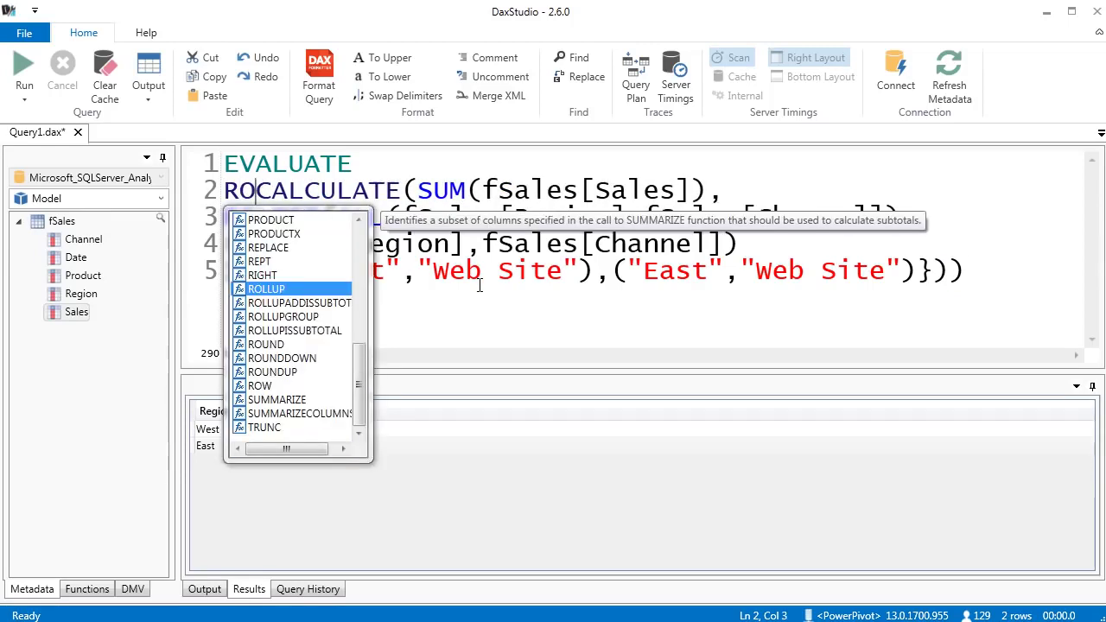
type("(")
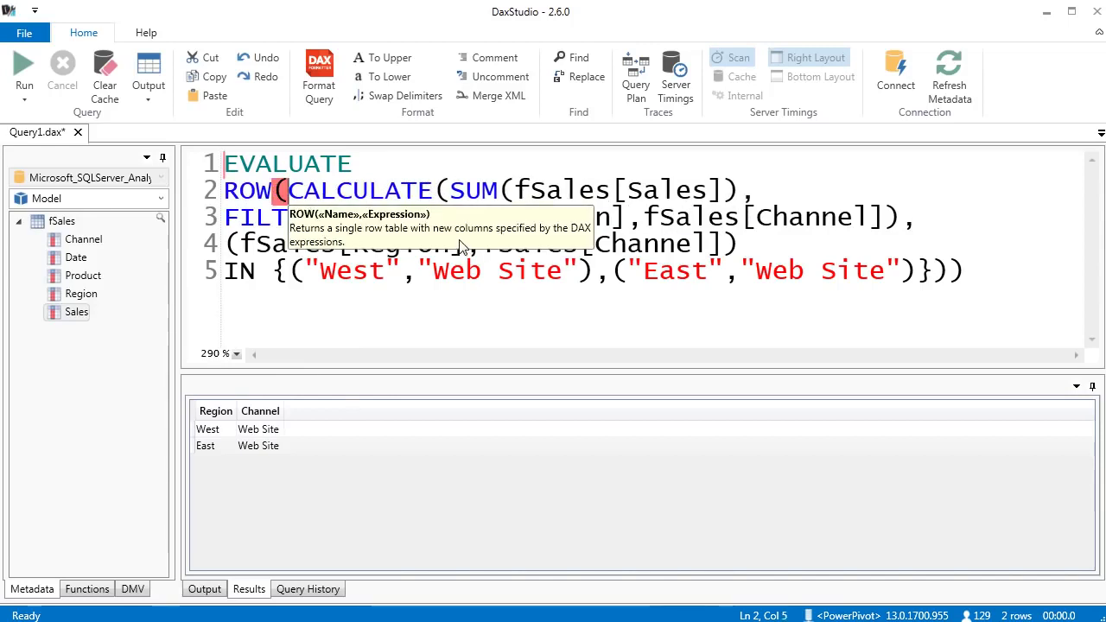
key("BackSpace")
key("BackSpace")
key("BackSpace")
key("BackSpace")
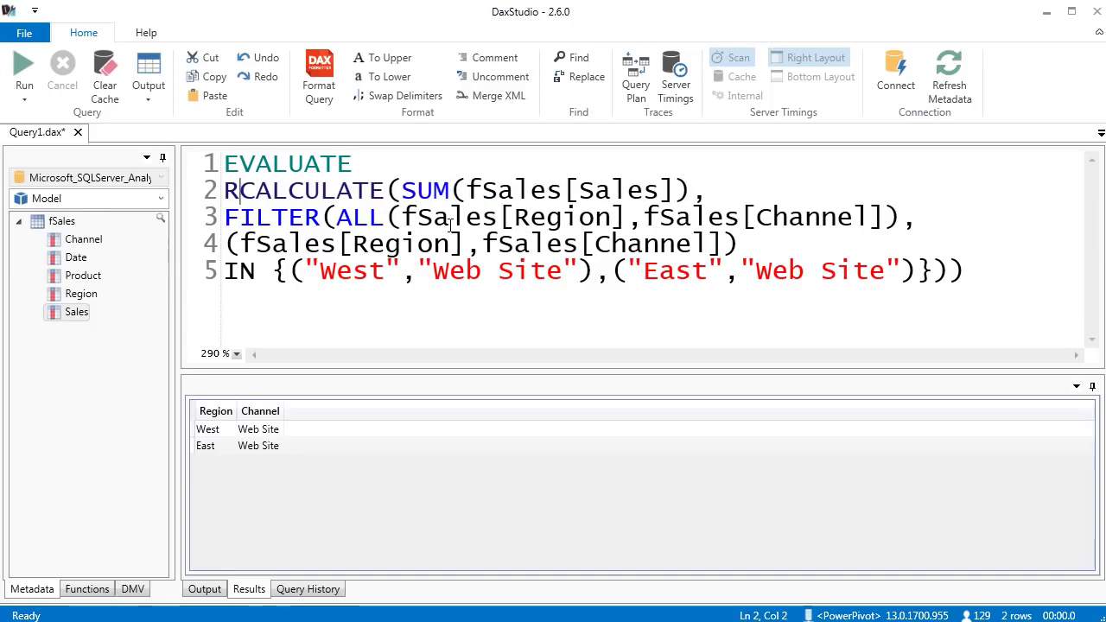
Step: Insert the ROW function before CALCULATE on line 2 with "X" as its column name
type("RO")
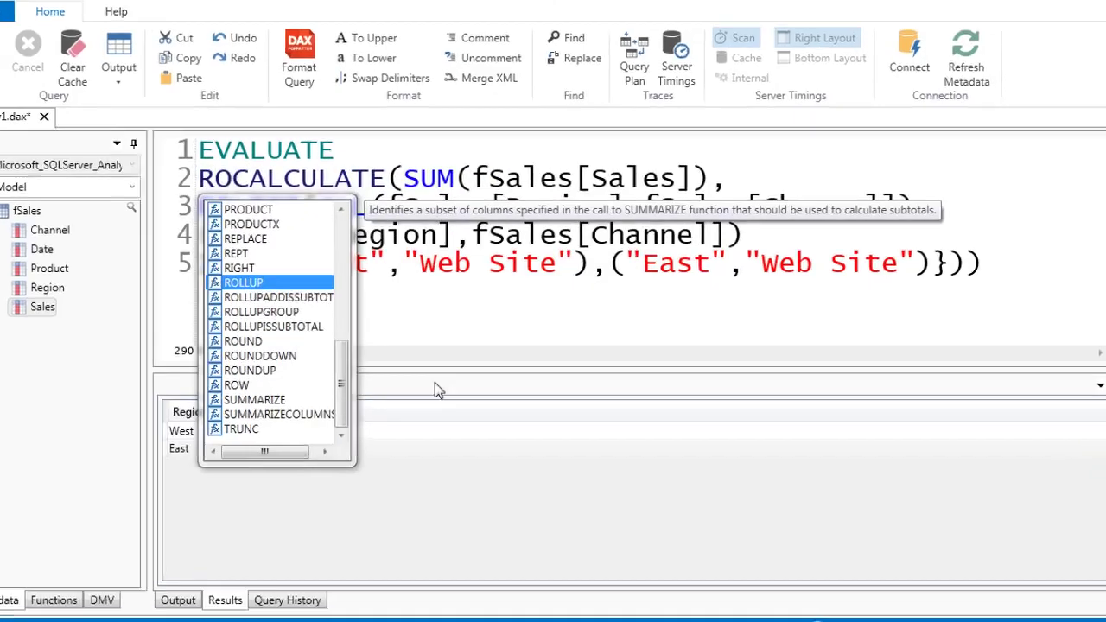
left_click(100, 382)
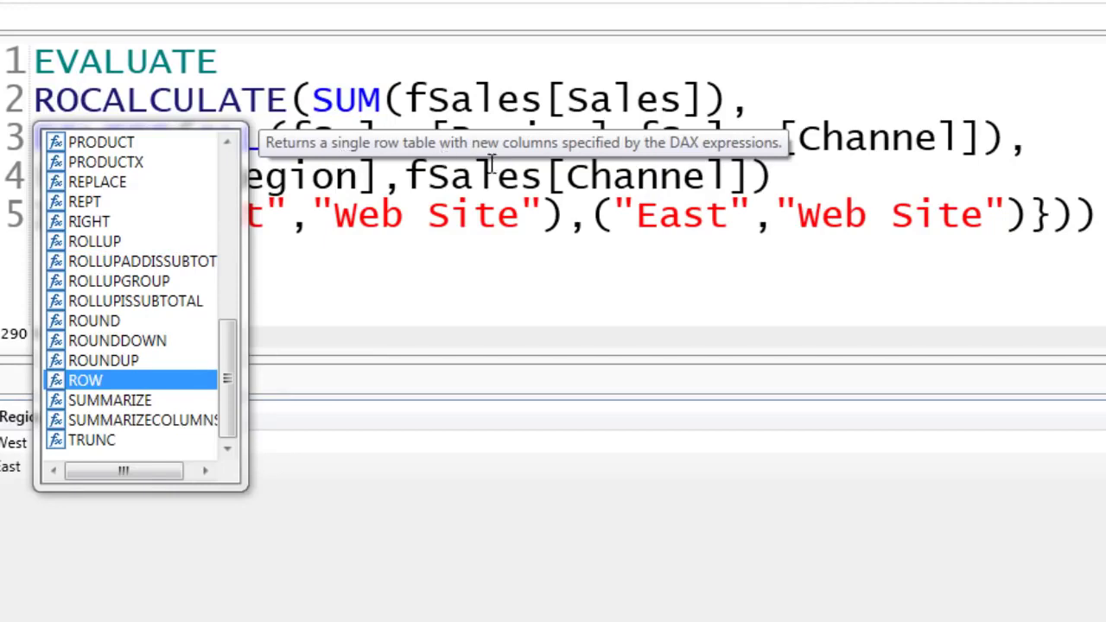
double_click(125, 389)
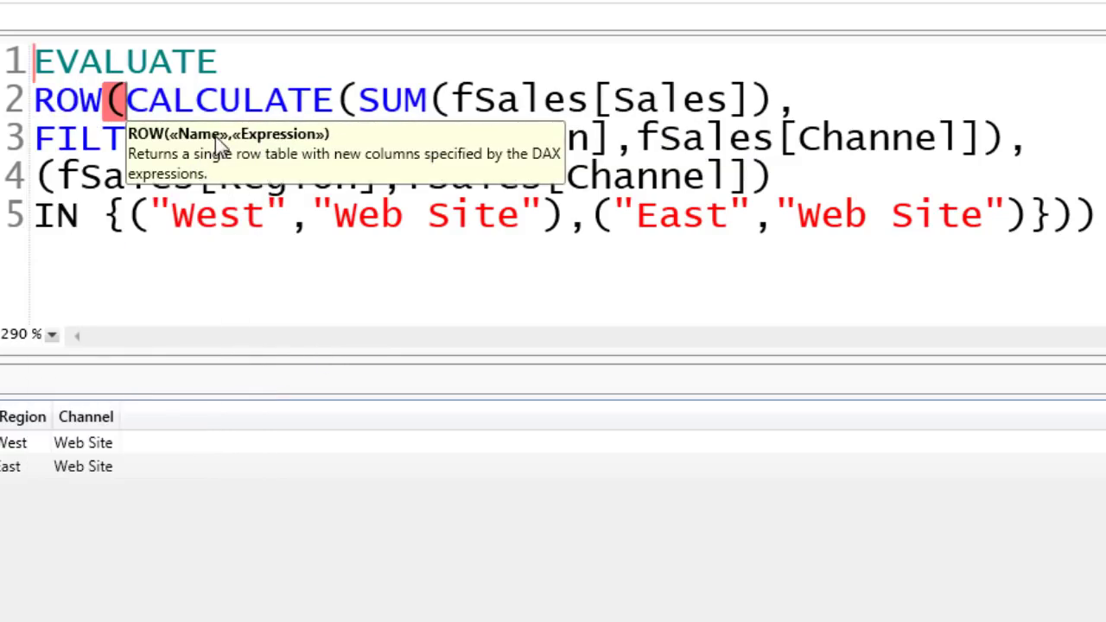
type("\"X\",")
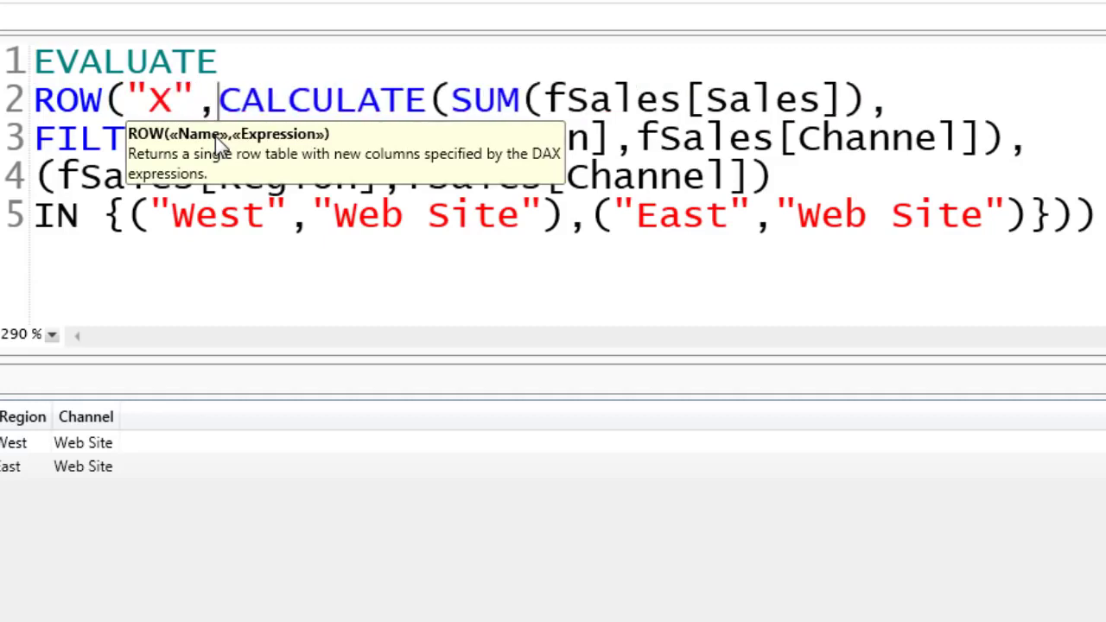
Step: Close the ROW function's parenthesis at the end of line 5 and run the query
left_click(994, 271)
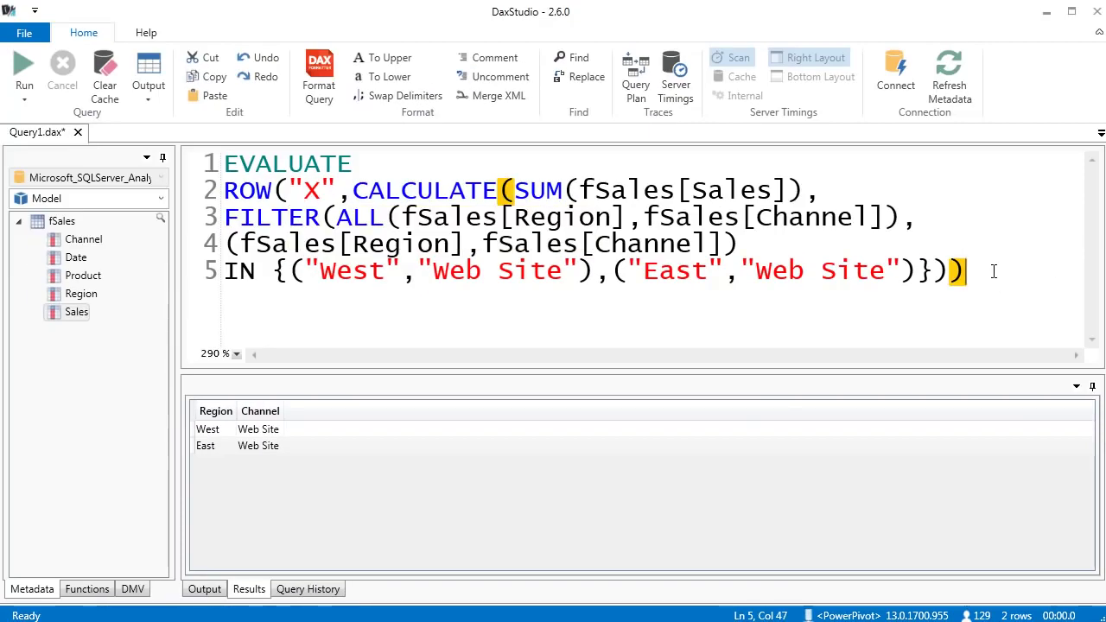
type(")")
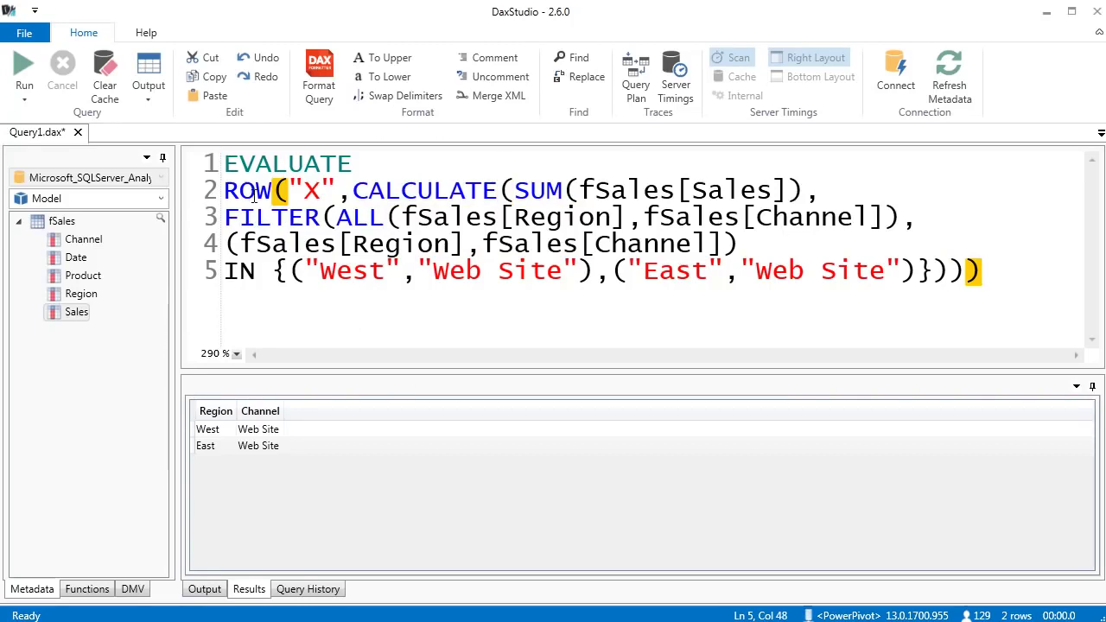
left_click(19, 75)
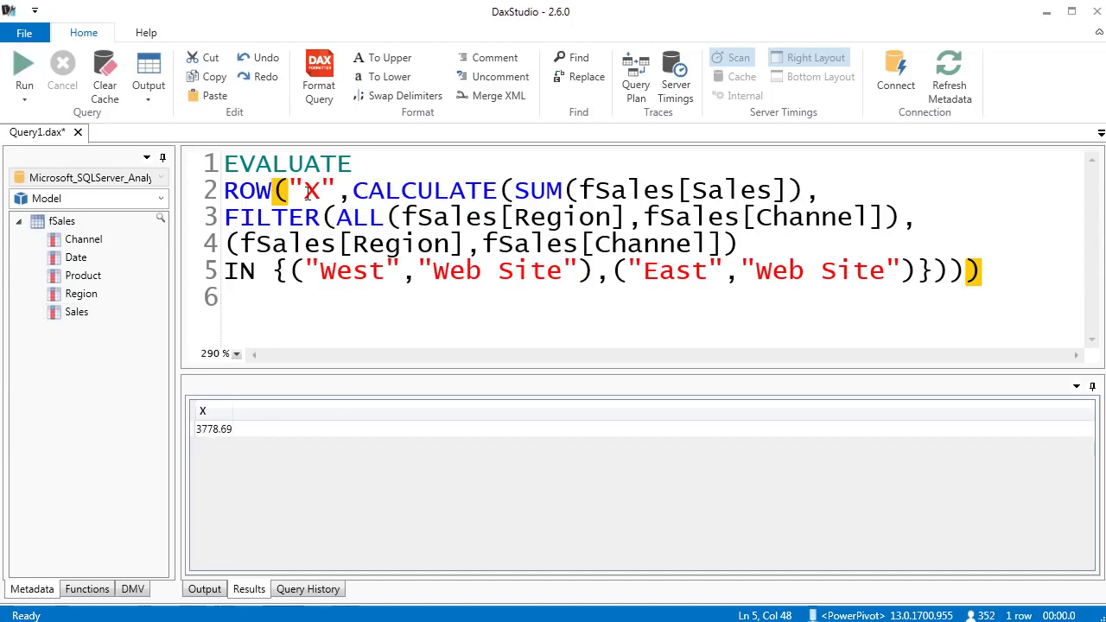
Step: Copy the complete CALCULATE formula from inside the ROW function and switch to the Excel workbook
left_click_drag(353, 191, 966, 270)
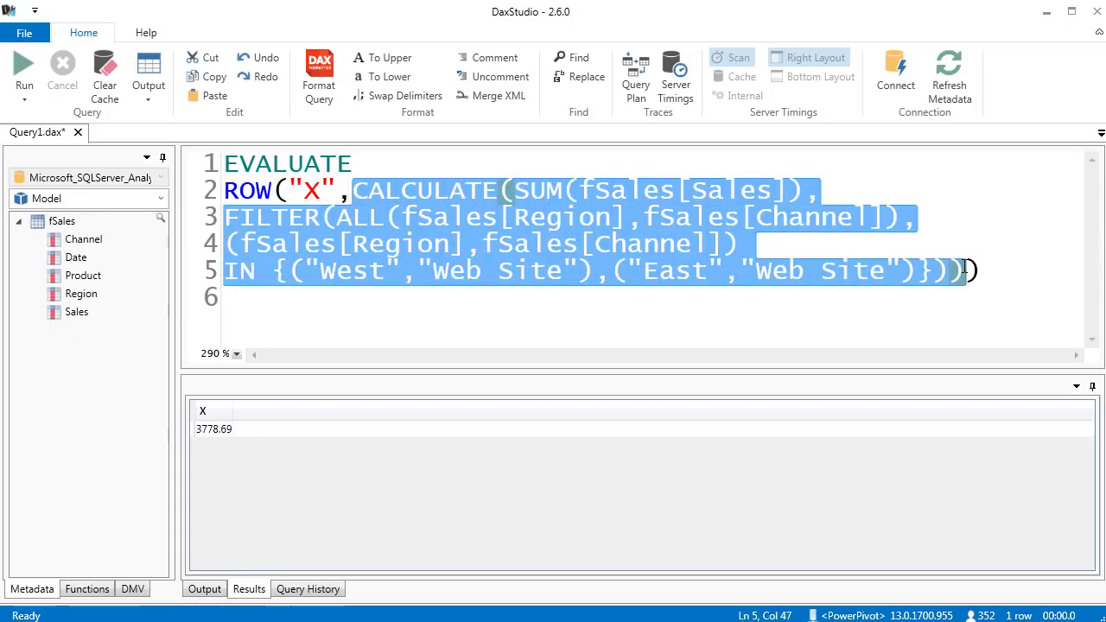
key("ctrl+c")
key("alt+Tab")
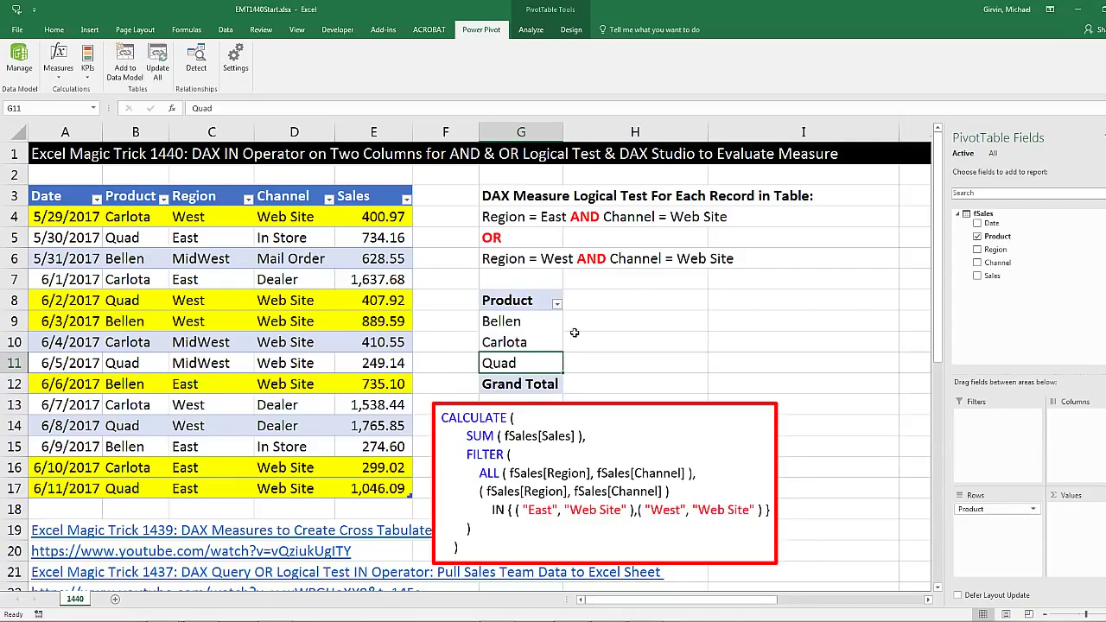
left_click(19, 60)
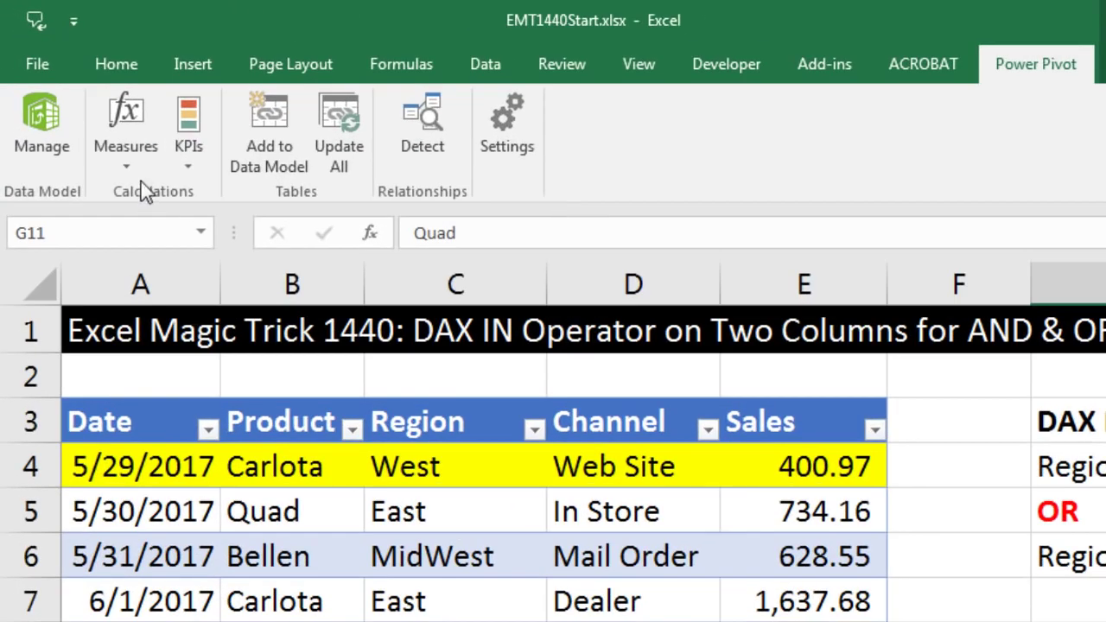
left_click(129, 170)
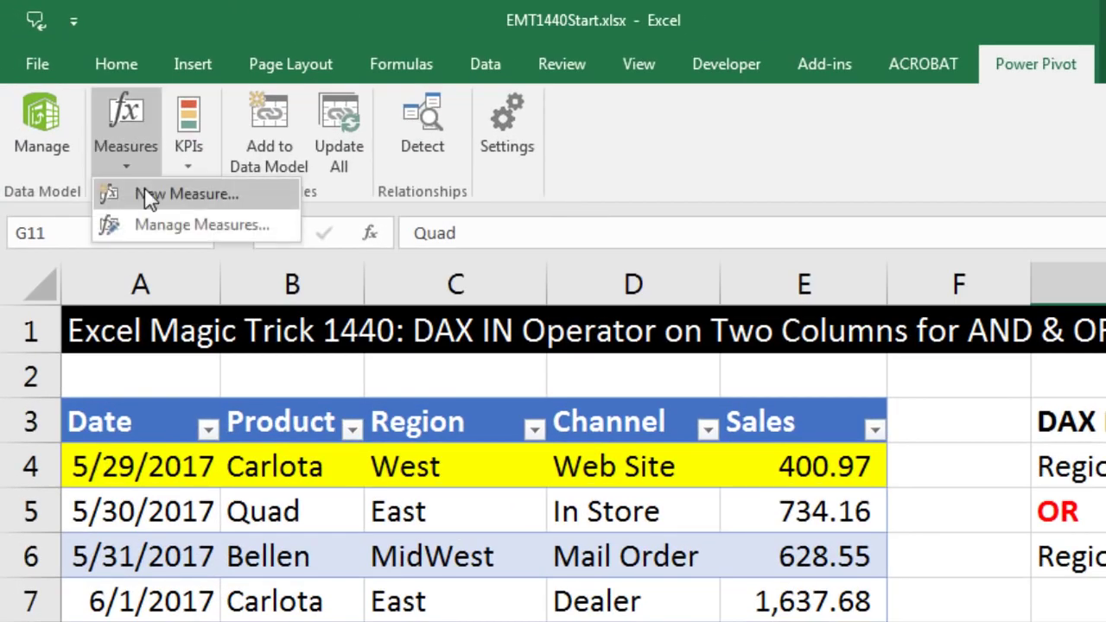
key("Escape")
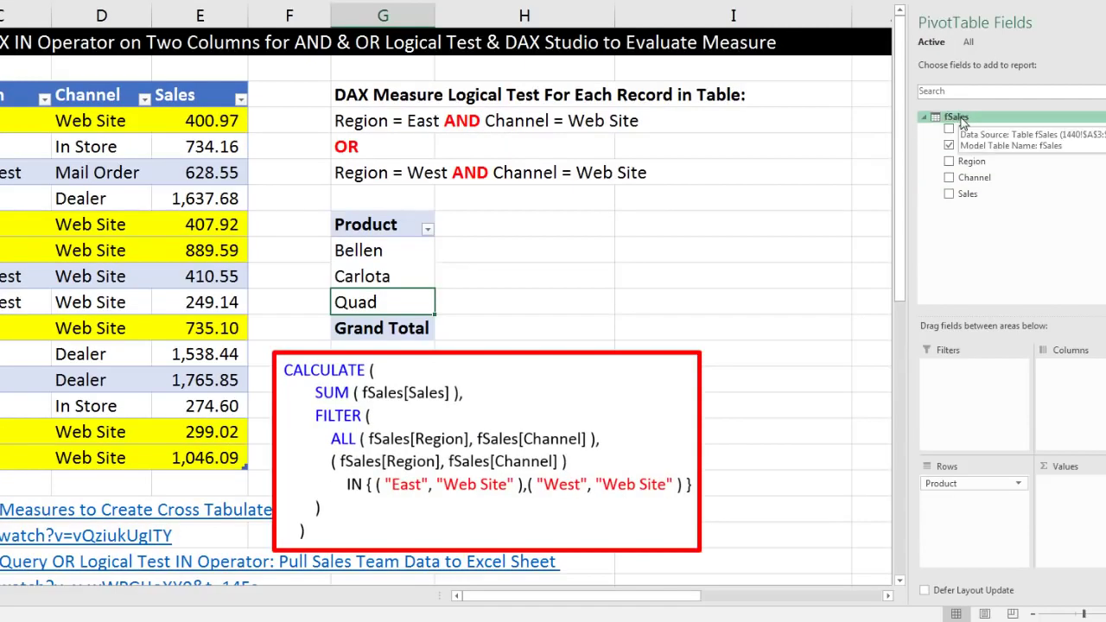
Step: Start a new measure on the fSales table in the PivotTable field list and name it East-West Web Sales
right_click(961, 121)
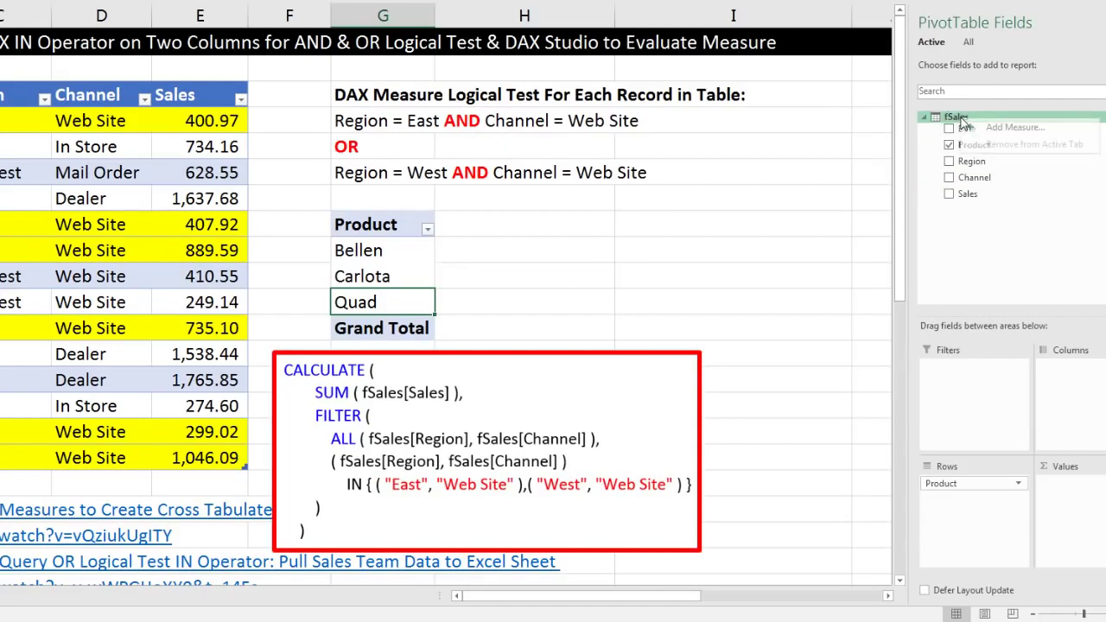
left_click(1002, 131)
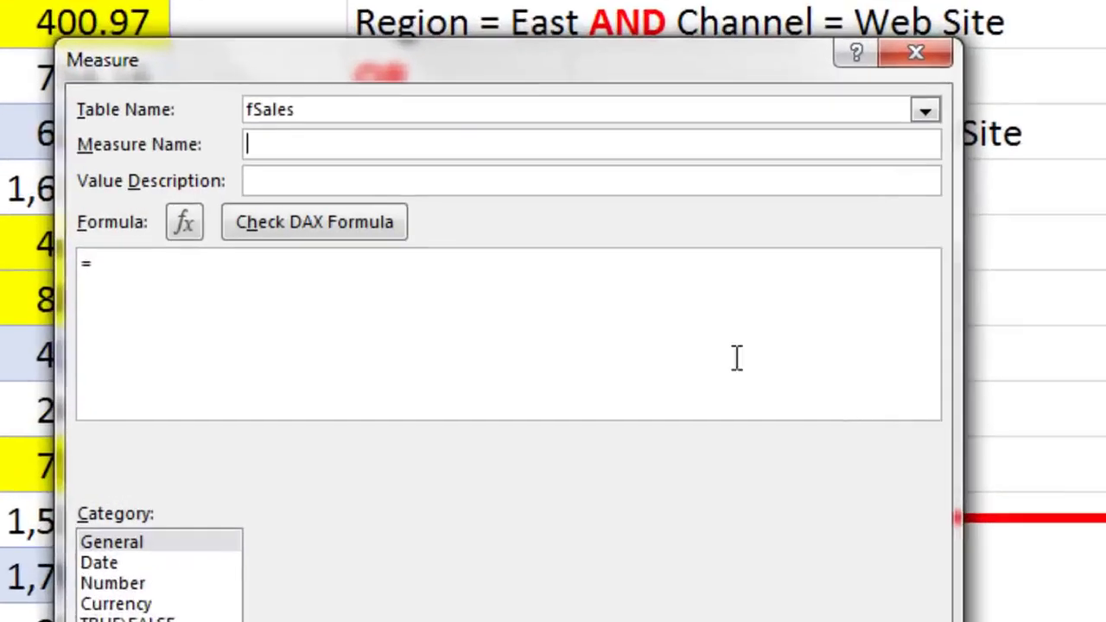
type("East-West Web Sales")
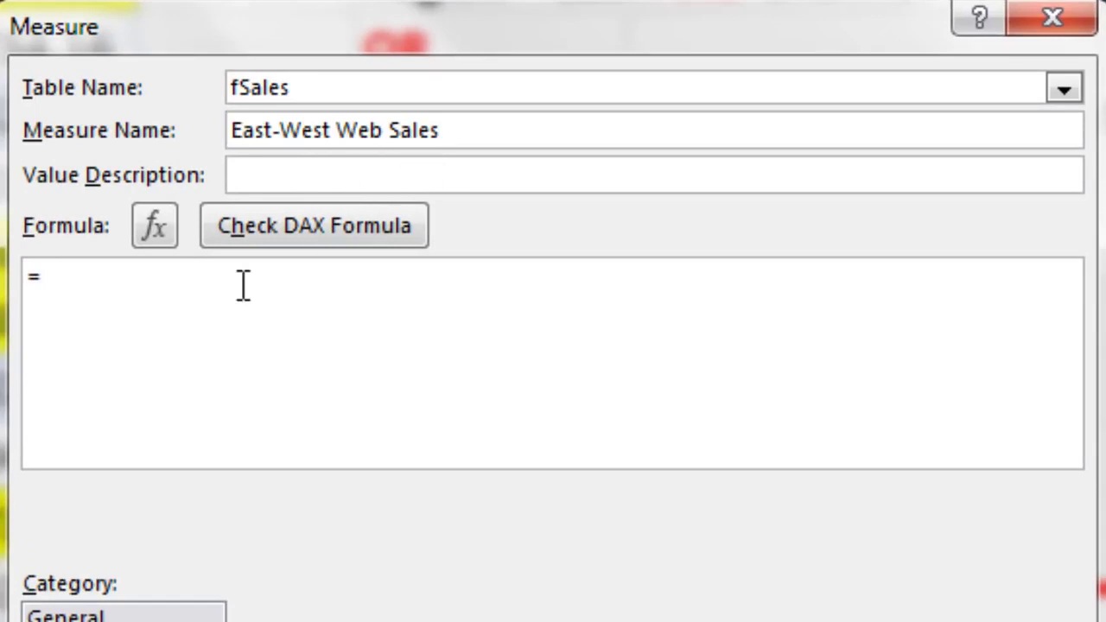
Step: Paste the copied CALCULATE formula into the measure, format it as $ currency with 2 decimal places and save it
left_click(203, 283)
key("ctrl+z")
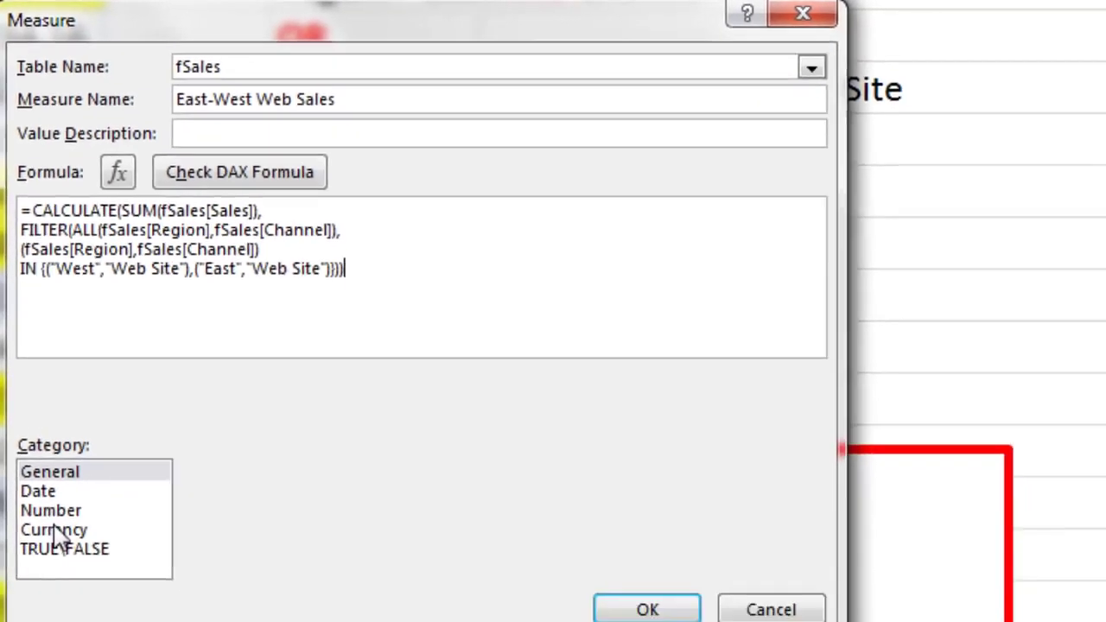
left_click(113, 621)
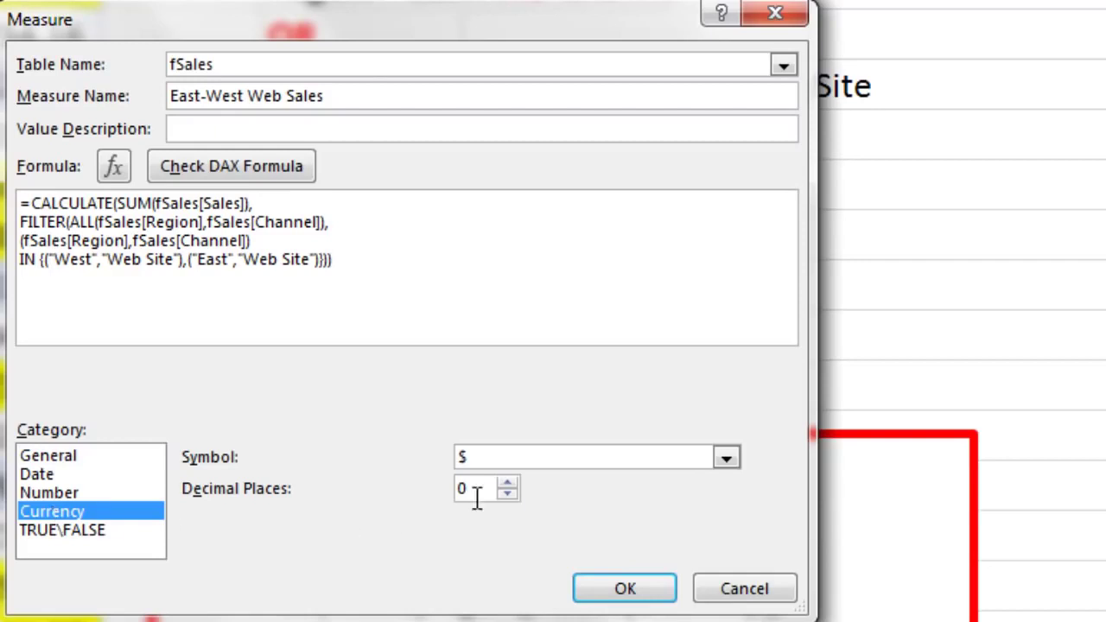
left_click(508, 484)
left_click(507, 485)
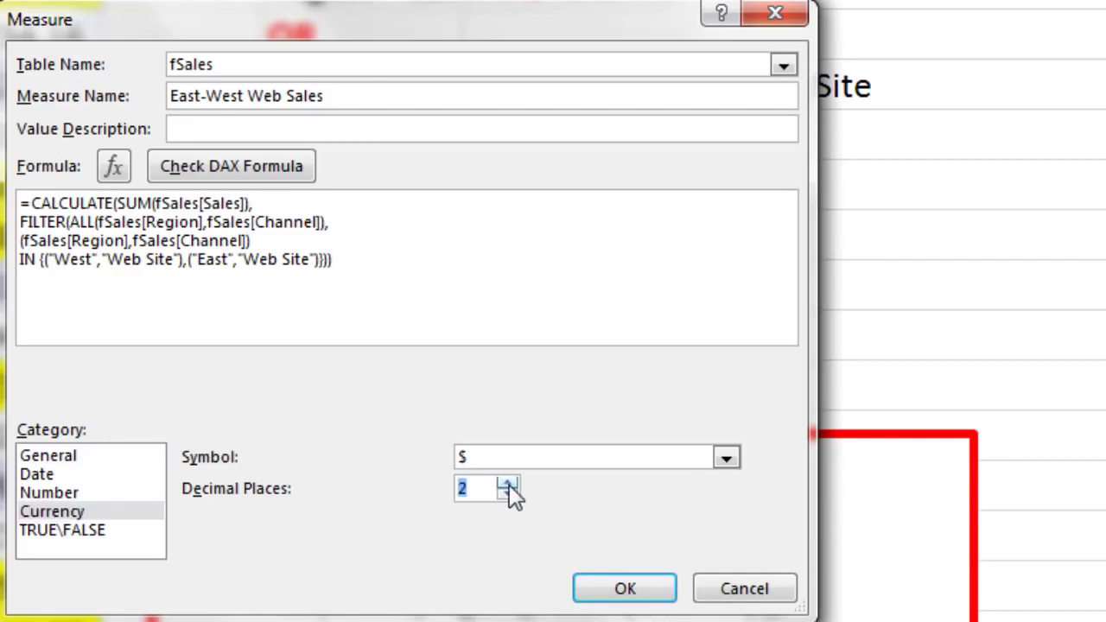
left_click(633, 589)
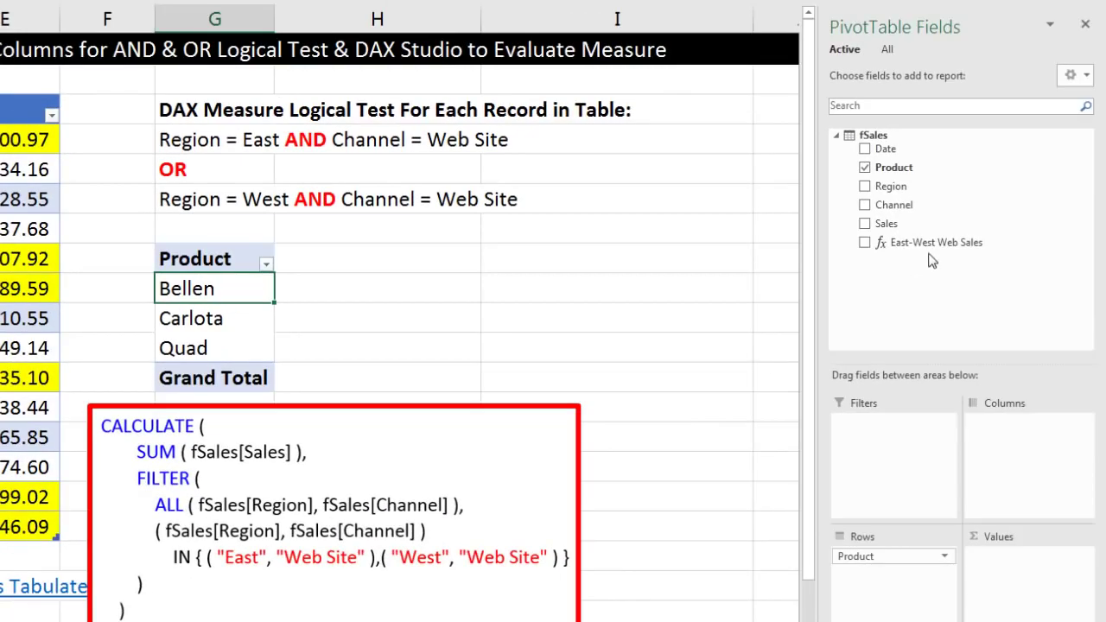
Step: Add the East-West Web Sales measure to the PivotTable's values and check the amounts for Bellen, Carlota and Quad
left_click_drag(921, 247, 1019, 605)
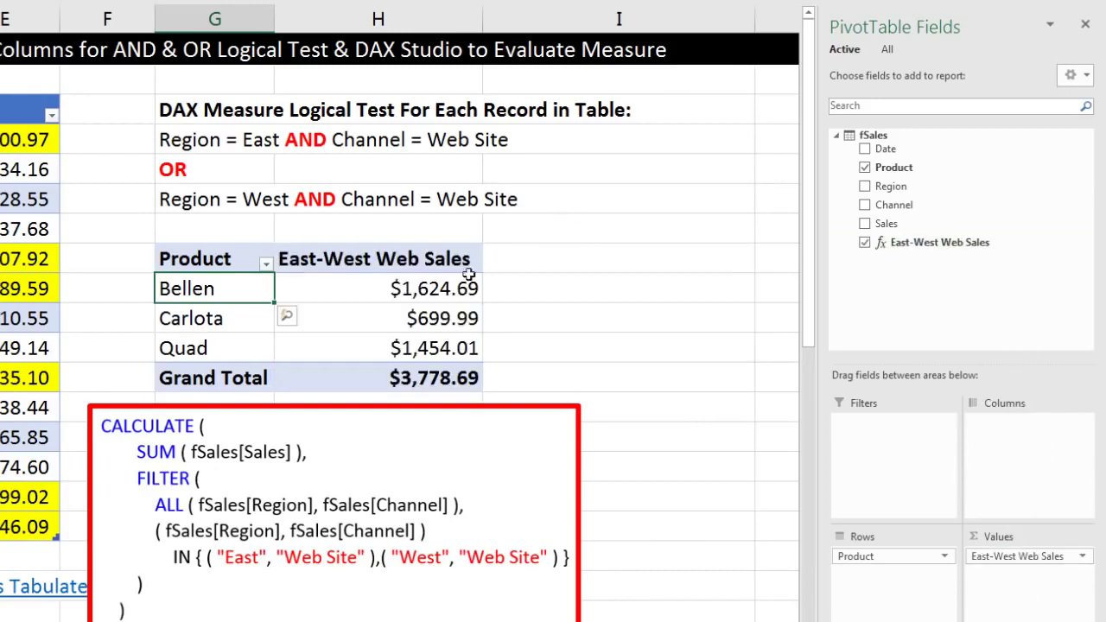
left_click(430, 289)
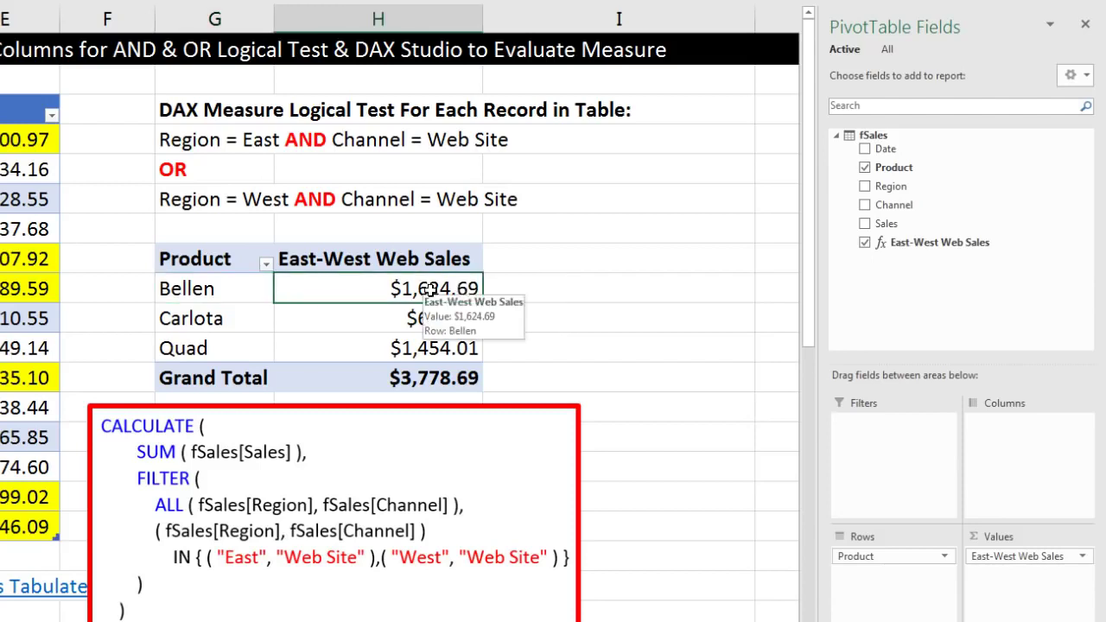
left_click(415, 324)
left_click(416, 352)
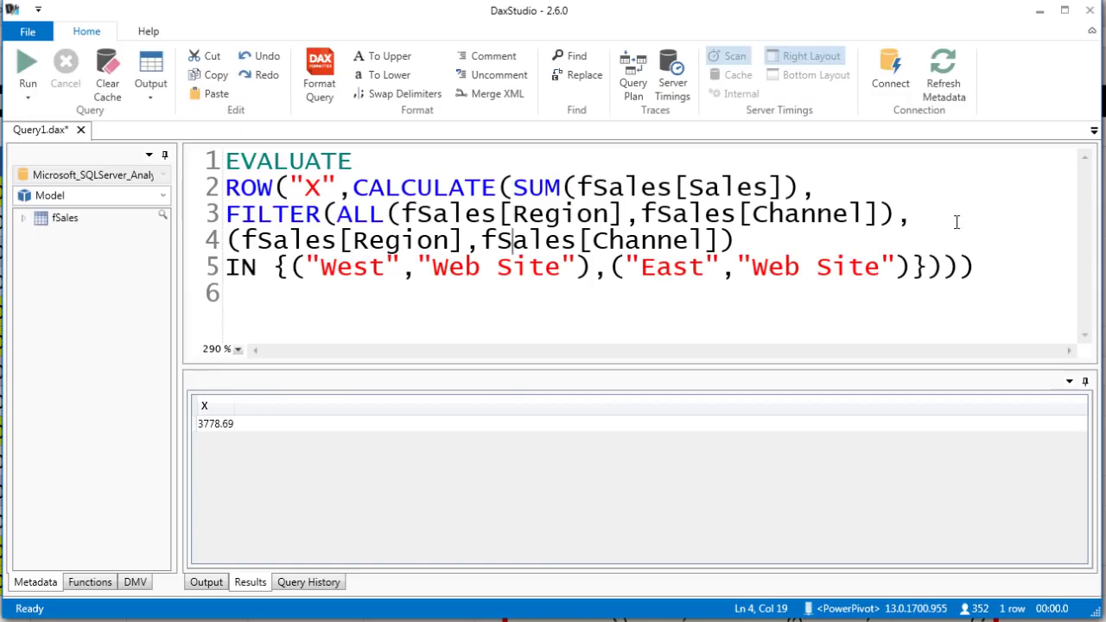
Step: Switch to DAX Studio and replace the parenthesis before fSales[Region] on line 4 with the opening of an OR function
left_click(956, 221)
key("Return")
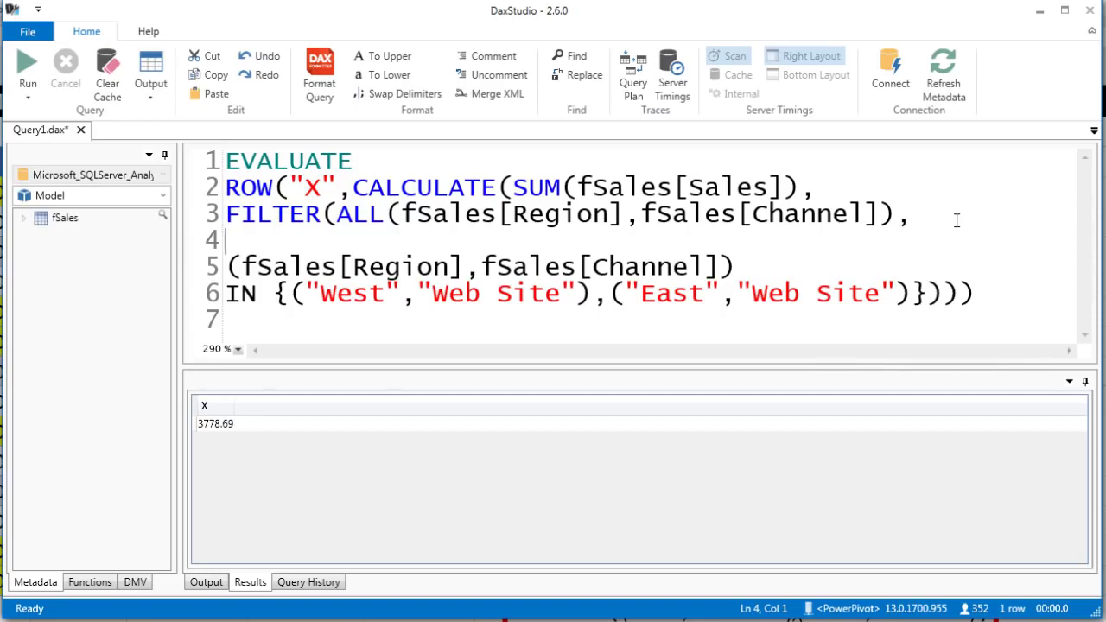
type("OR(")
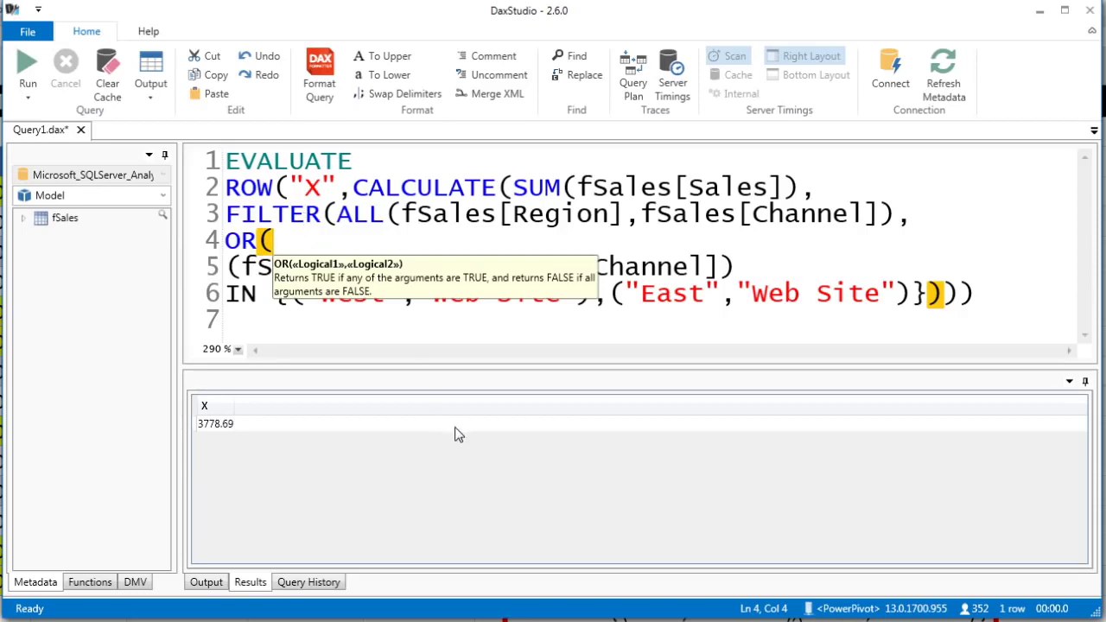
key("Delete")
key("Delete")
Step: Turn the region reference inside OR into fSales[Region]="East" and join it to fSales[Channel] with the && operator
left_click(494, 240)
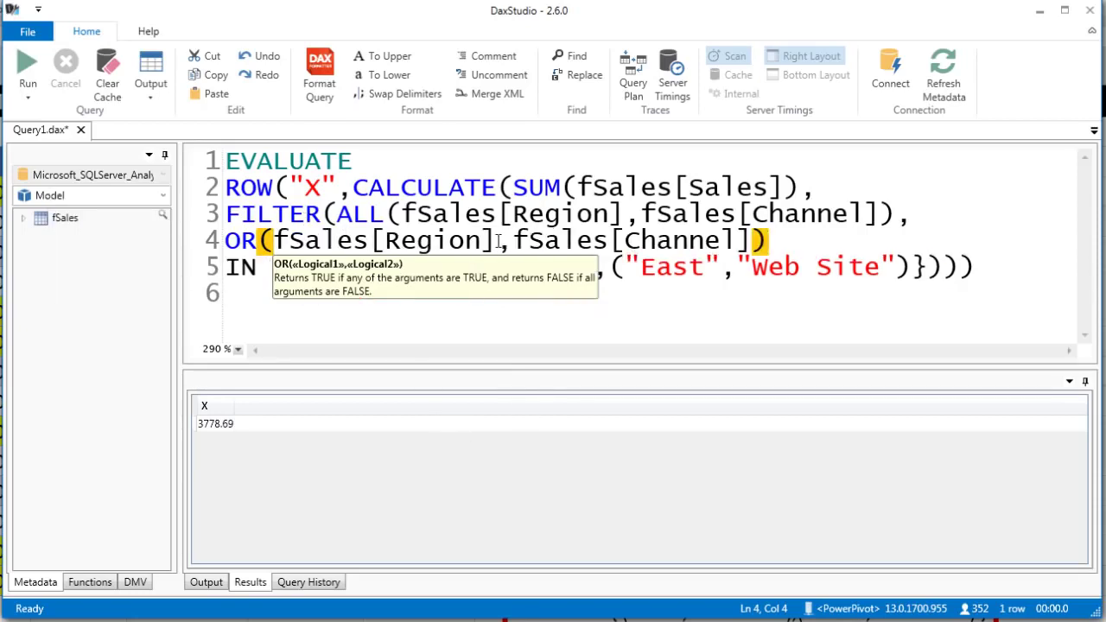
key("Return")
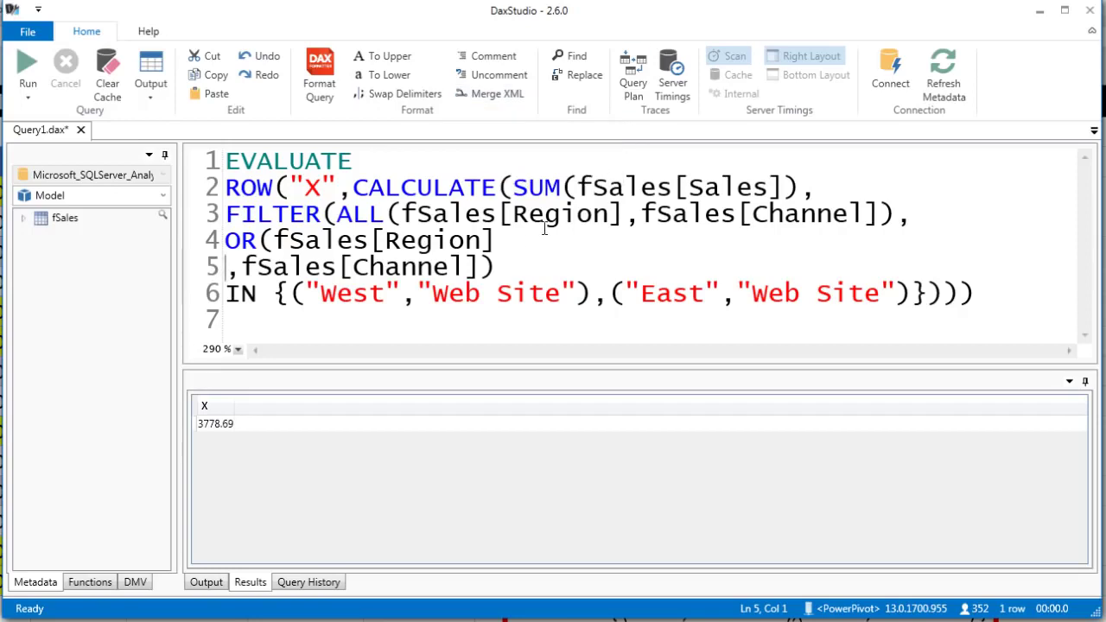
left_click(524, 246)
type("=")
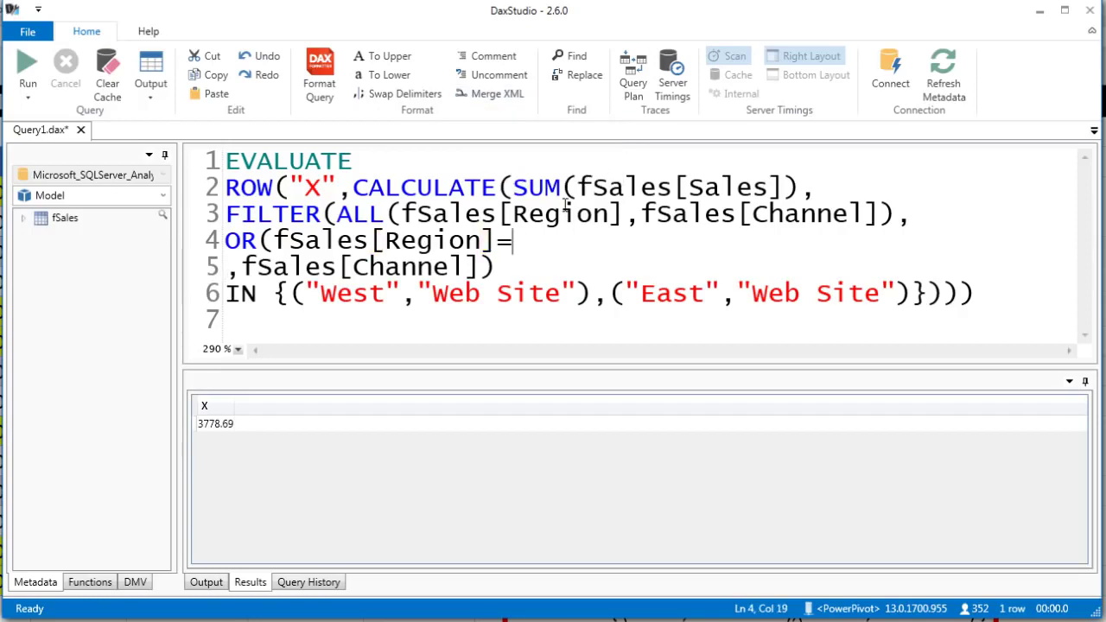
type("\"East\"")
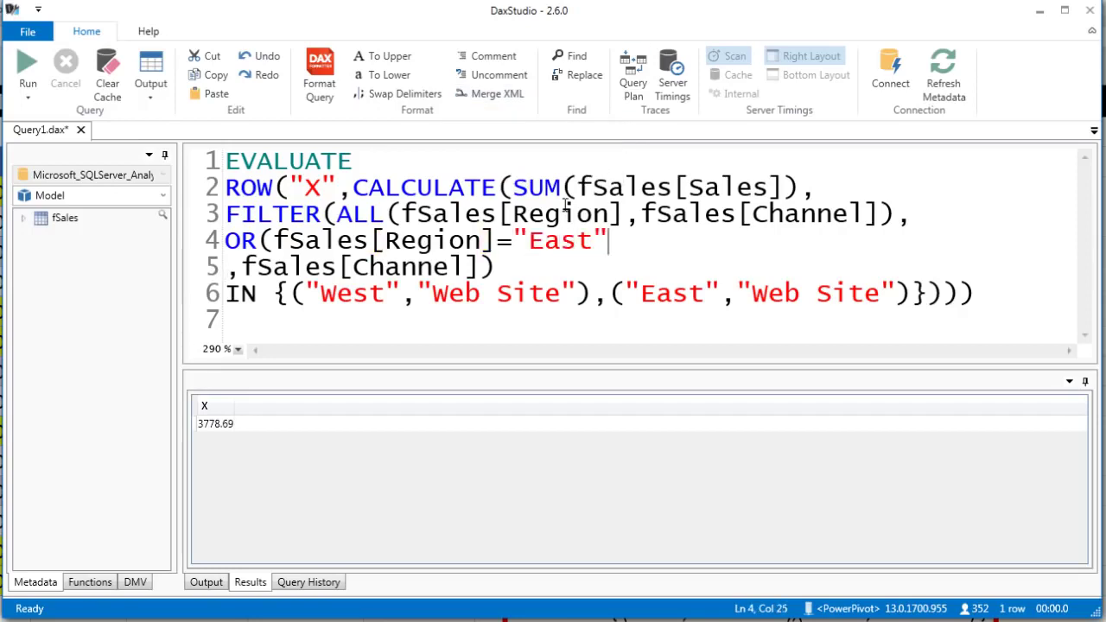
type(" &&")
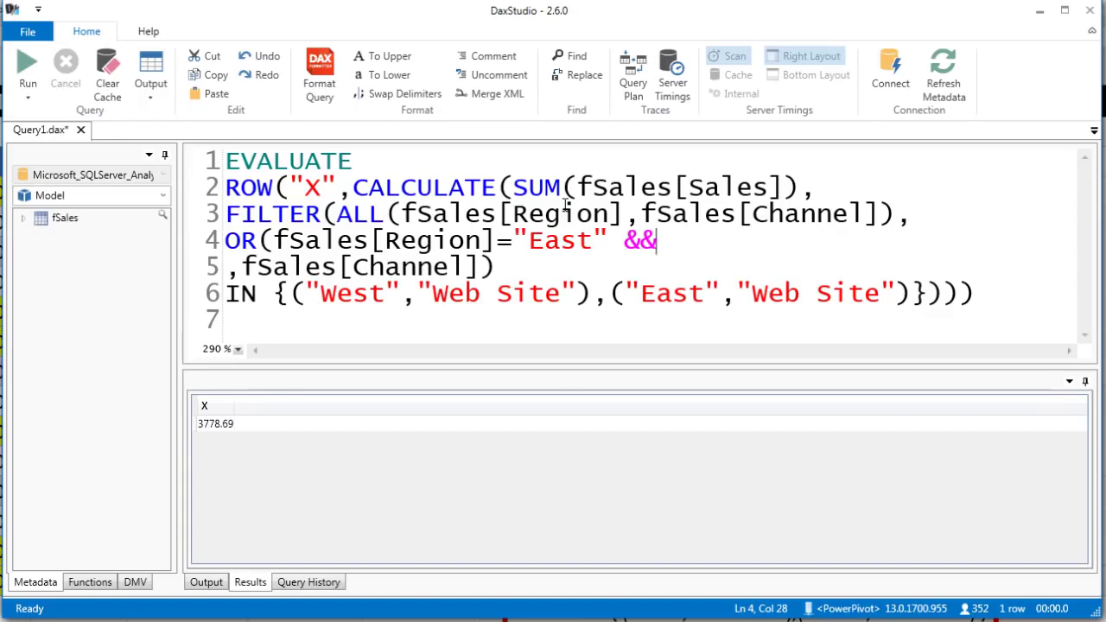
key("Delete")
key("Delete")
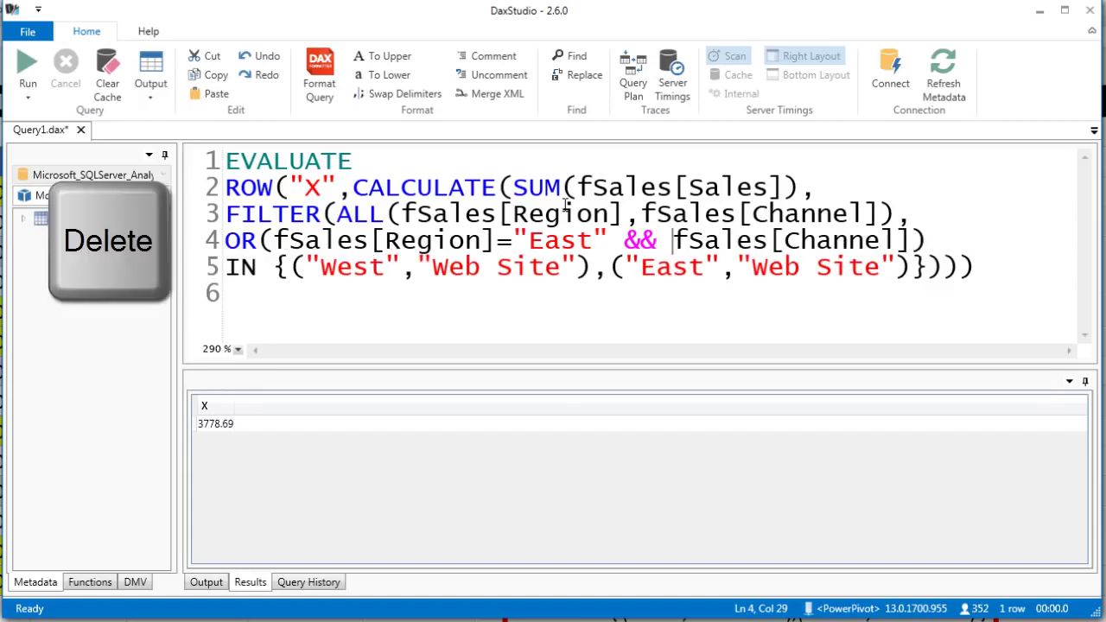
Step: Compare fSales[Channel] to "Web Site" and add a comma after it, with the closing parenthesis on its own line
left_click(914, 239)
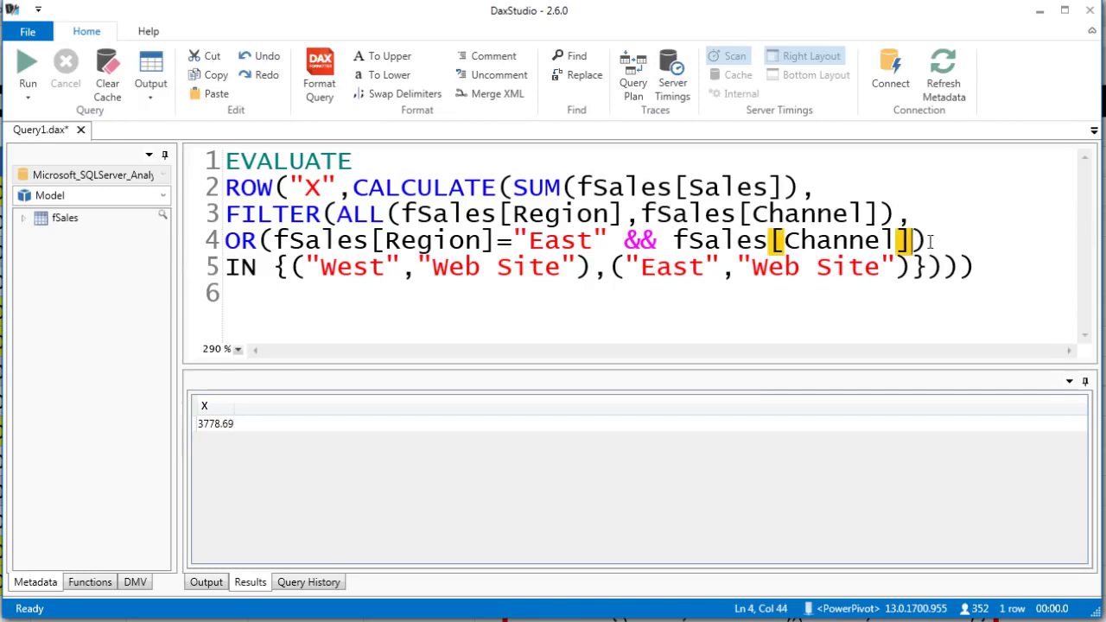
key("Return")
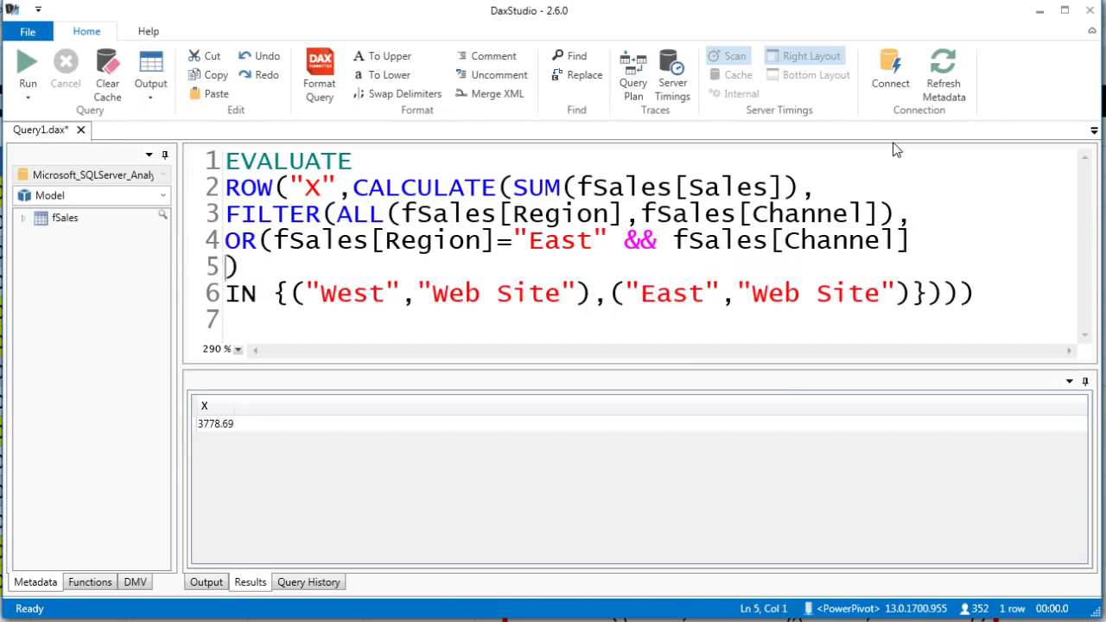
left_click(945, 249)
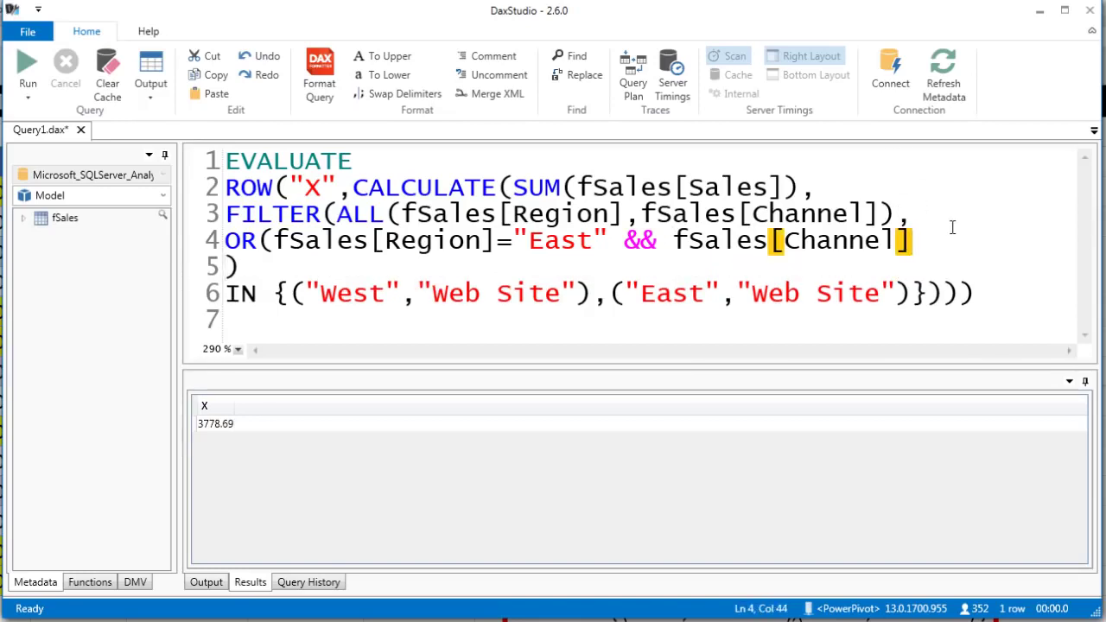
type("=\"Web Site\"")
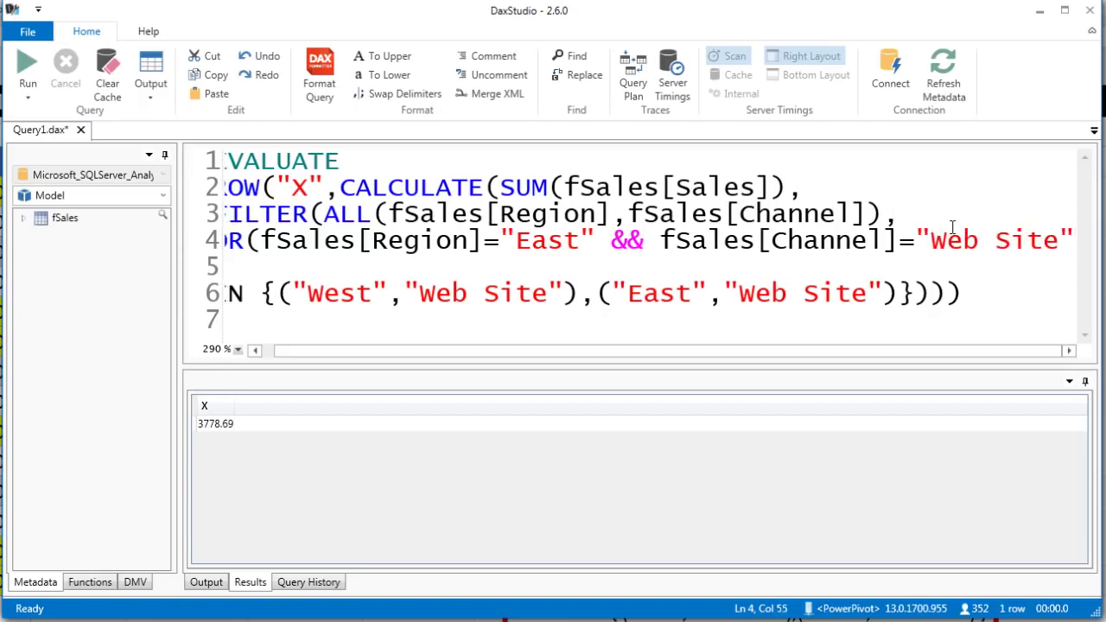
type(",")
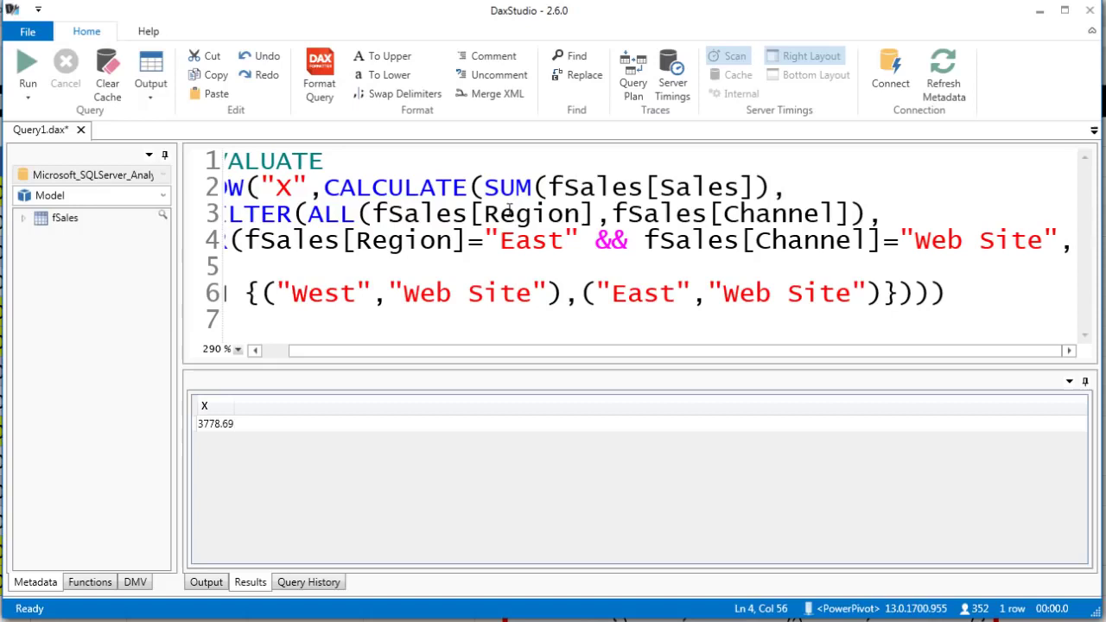
Step: Move the East and Web Site condition onto its own line below the OR function's opening parenthesis
left_click(246, 249)
left_click_drag(363, 359, 309, 357)
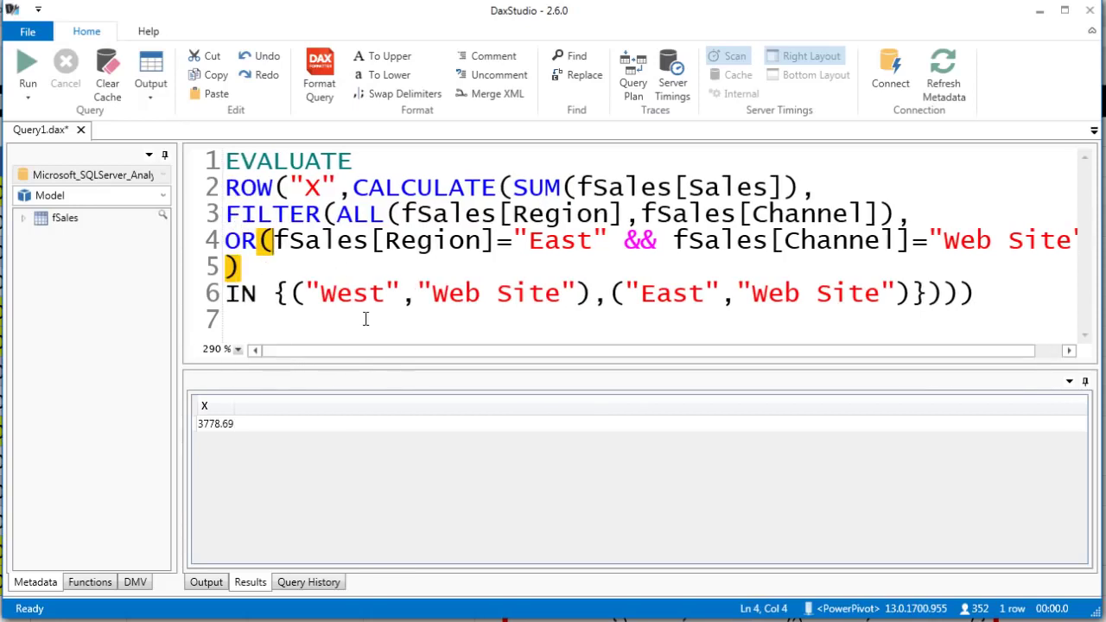
key("Return")
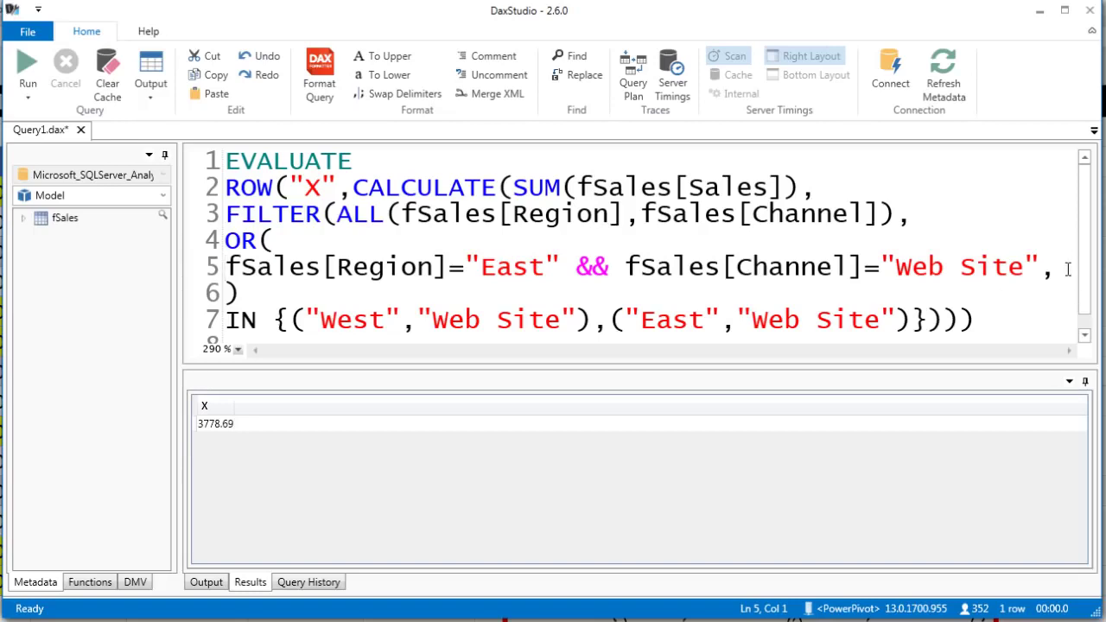
Step: Duplicate the East and Web Site condition, without its comma, onto a new line directly below it
key("shift+Right")
key("shift+Right")
key("shift+Right")
key("shift+Right")
key("shift+Right")
left_click_drag(334, 267, 1048, 276)
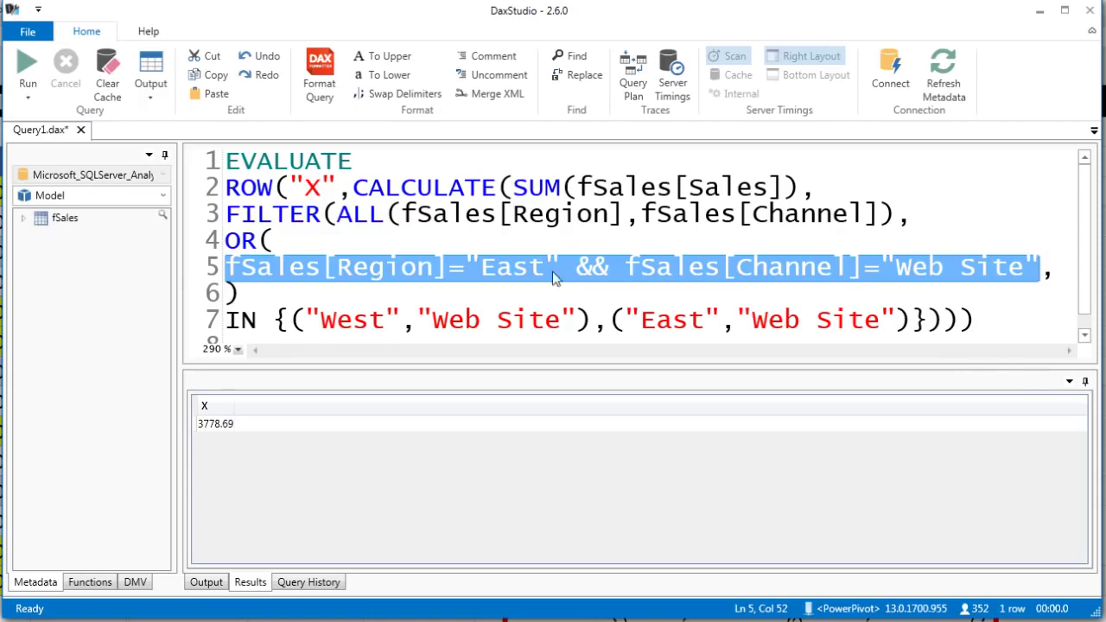
key("ctrl+c")
left_click(1057, 273)
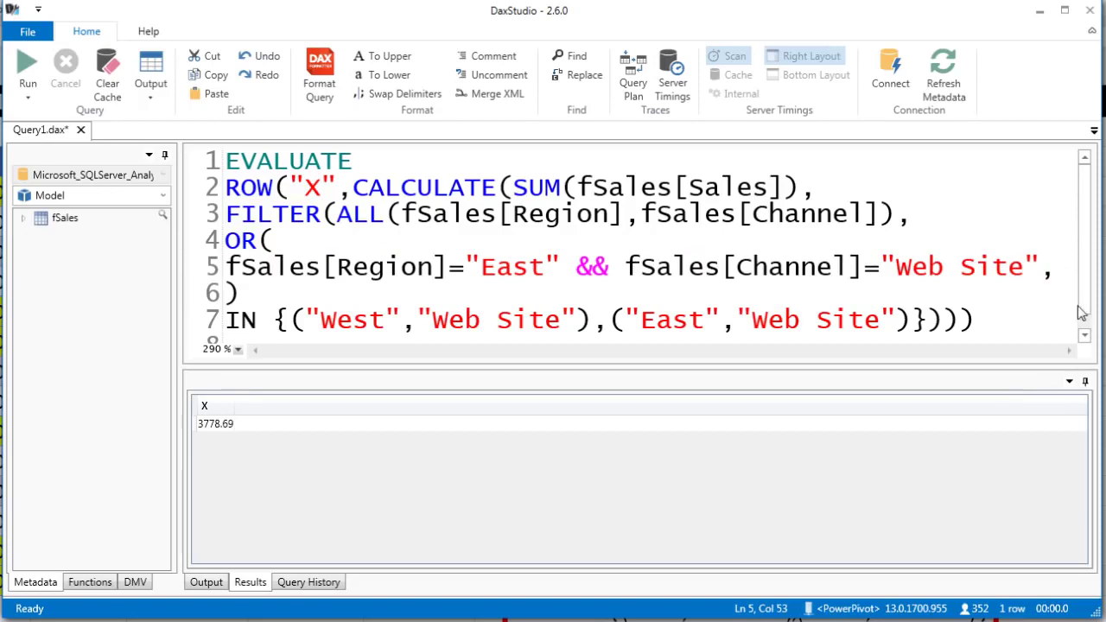
key("Return")
key("ctrl+v")
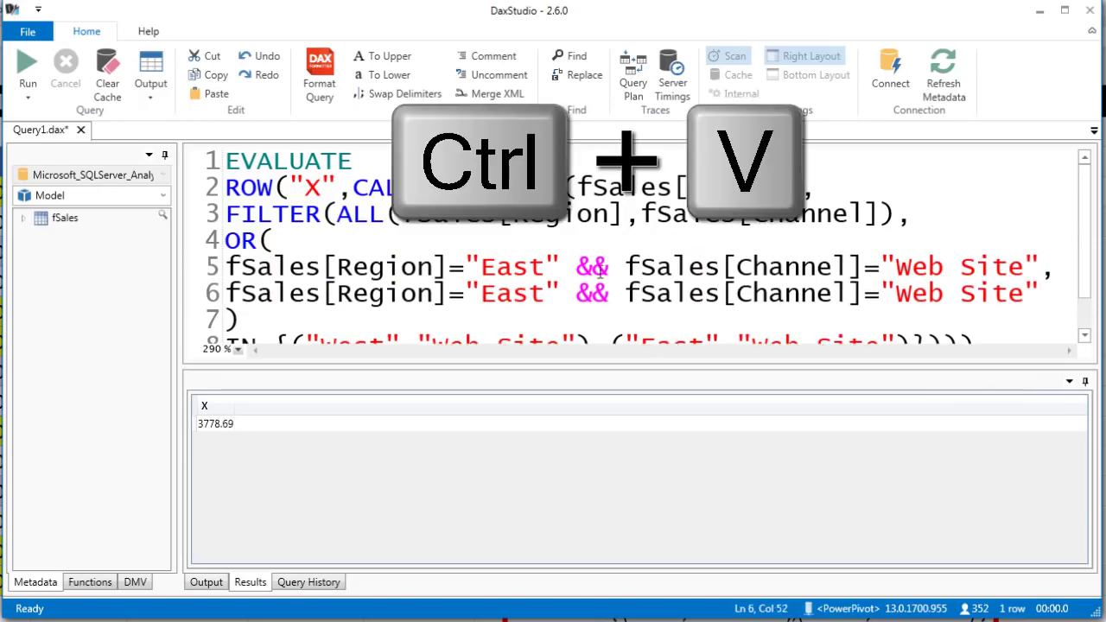
Step: Change the region in the duplicated condition to "West" and close the OR function at the end of line 6
double_click(518, 293)
type("West")
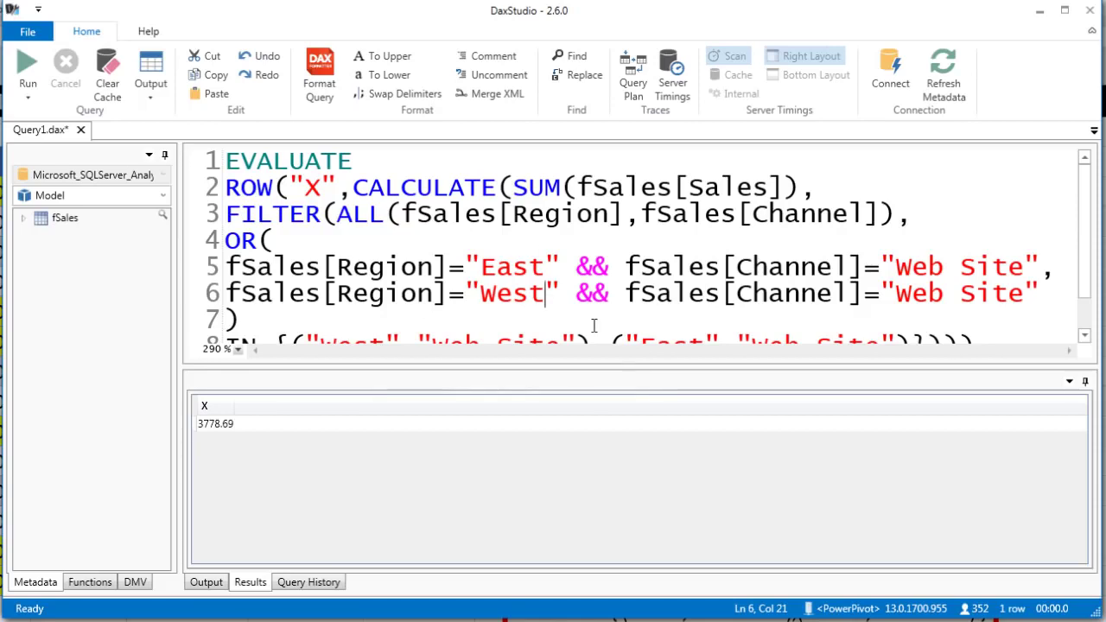
left_click(1055, 291)
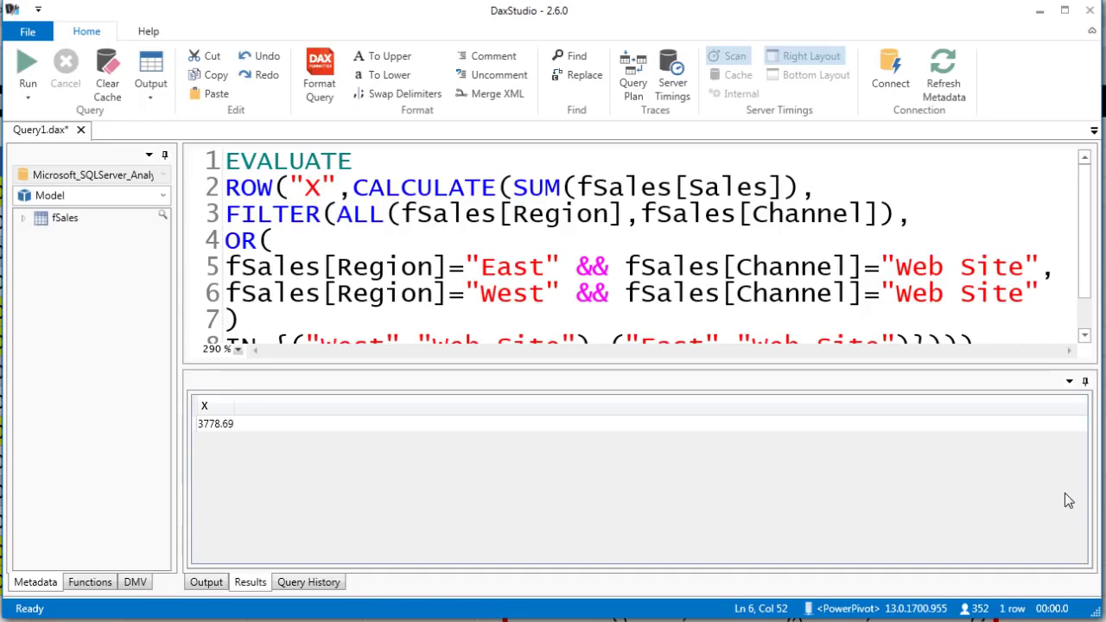
type(")")
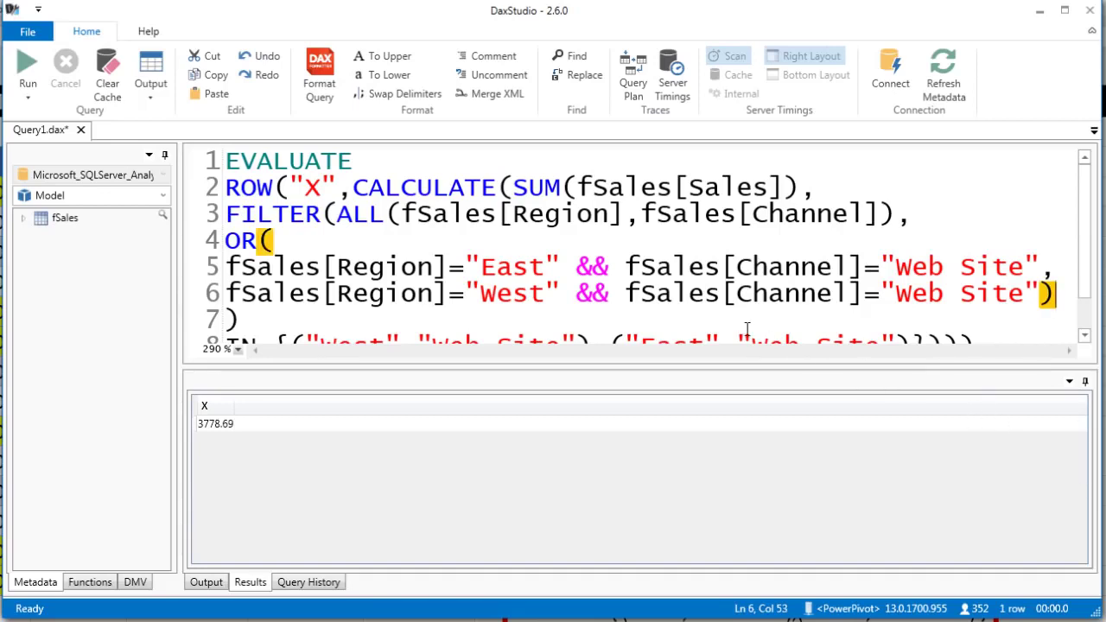
Step: Delete the leftover parenthesis and IN clause after line 6, and close the FILTER, CALCULATE and ROW functions
key("ctrl+shift+End")
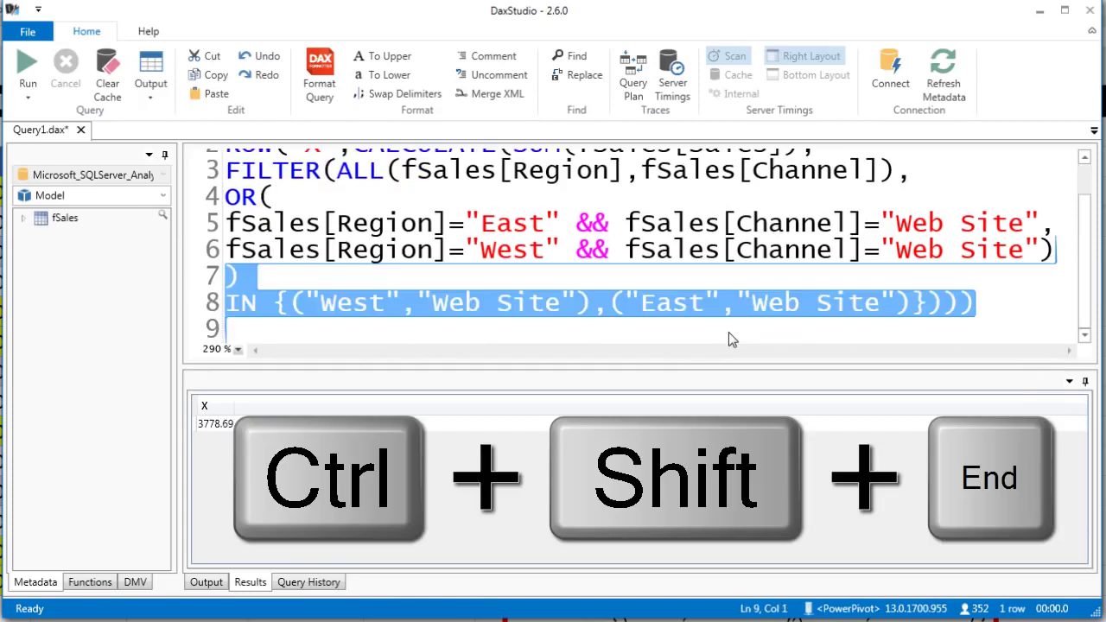
key("Delete")
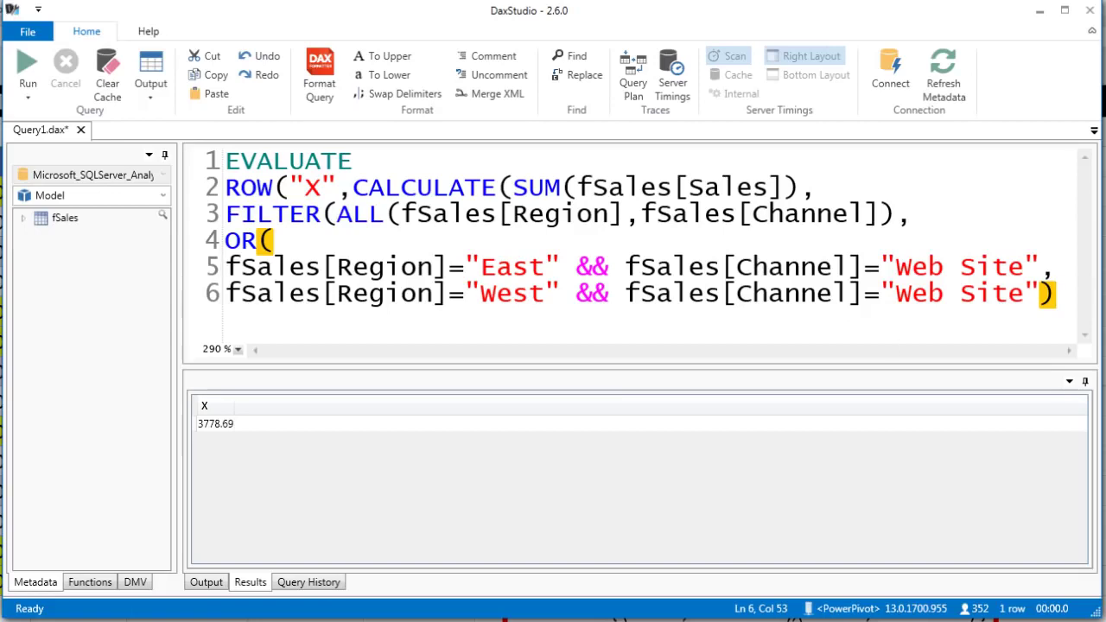
type(")")
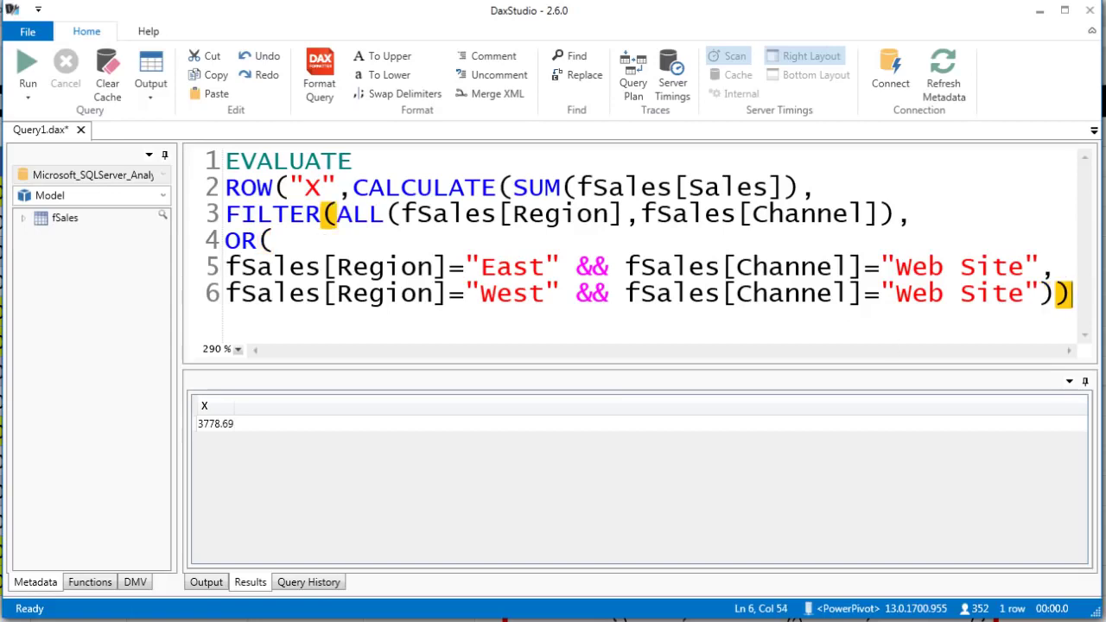
type(")")
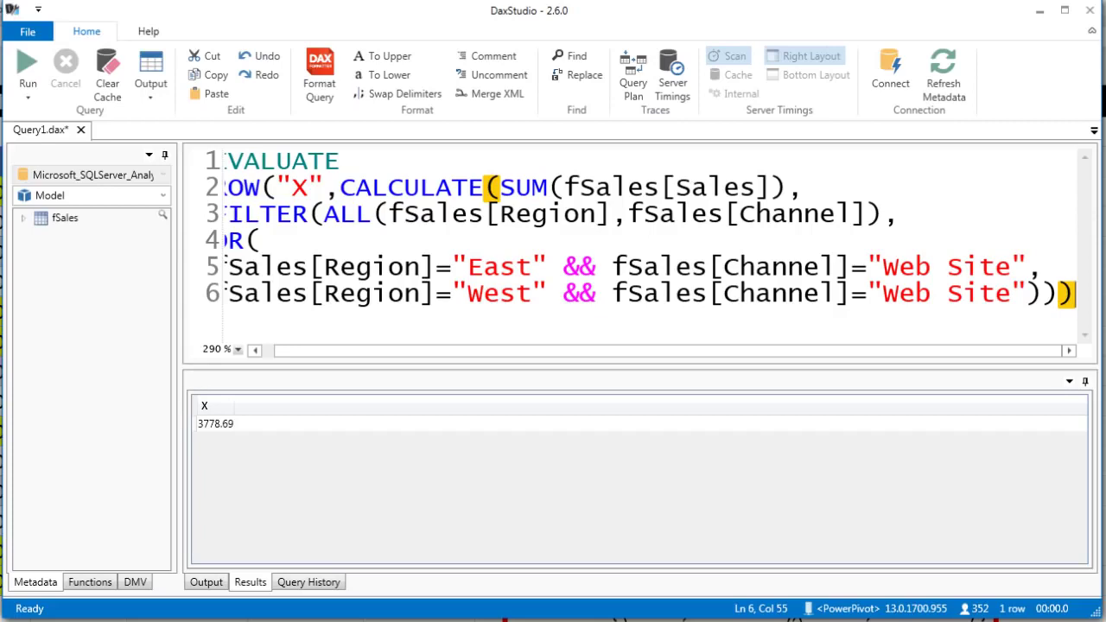
type(")")
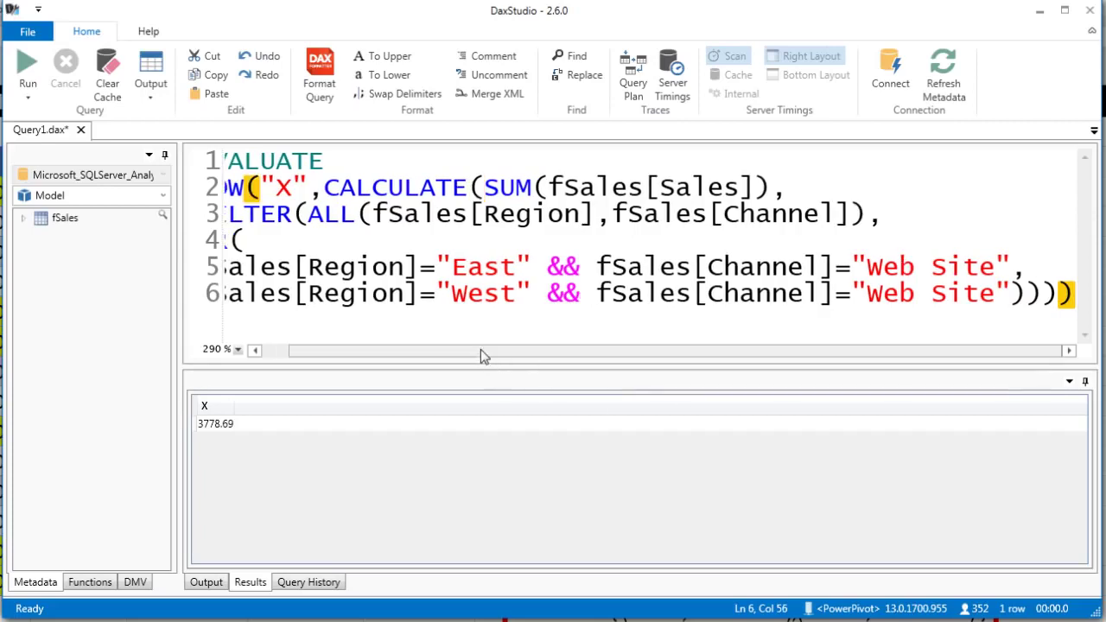
Step: Run the query with the OR condition and apply Format Query to its code
left_click_drag(481, 349, 336, 354)
left_click(27, 63)
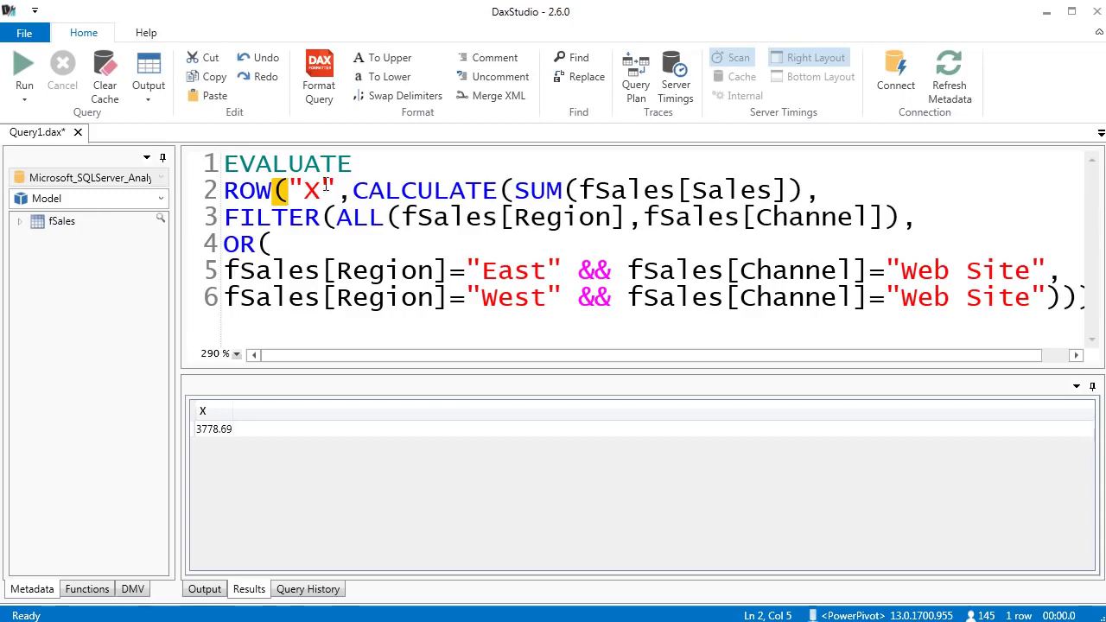
left_click(327, 87)
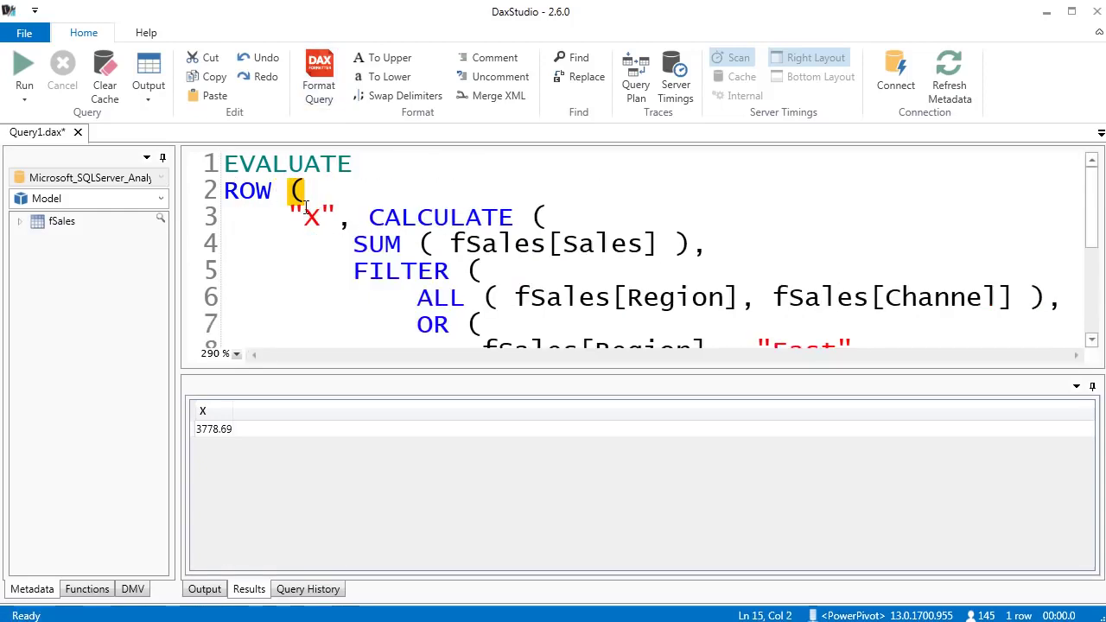
Step: Undo the query formatting and remove the ROW("X", wrapper together with its closing parenthesis
key("ctrl+z")
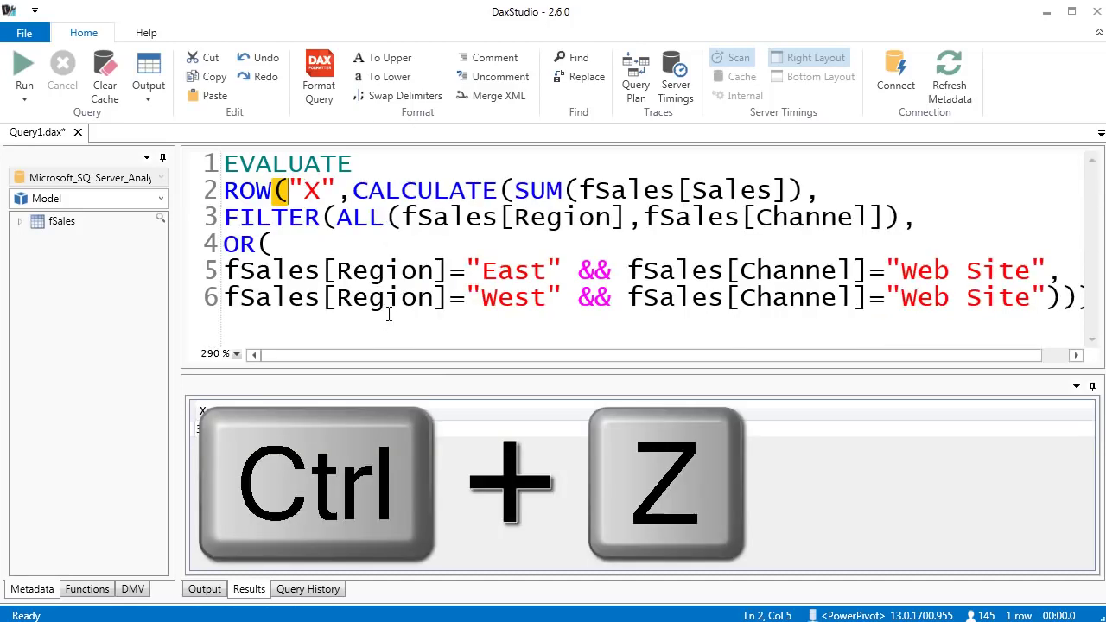
left_click_drag(224, 190, 353, 188)
key("Delete")
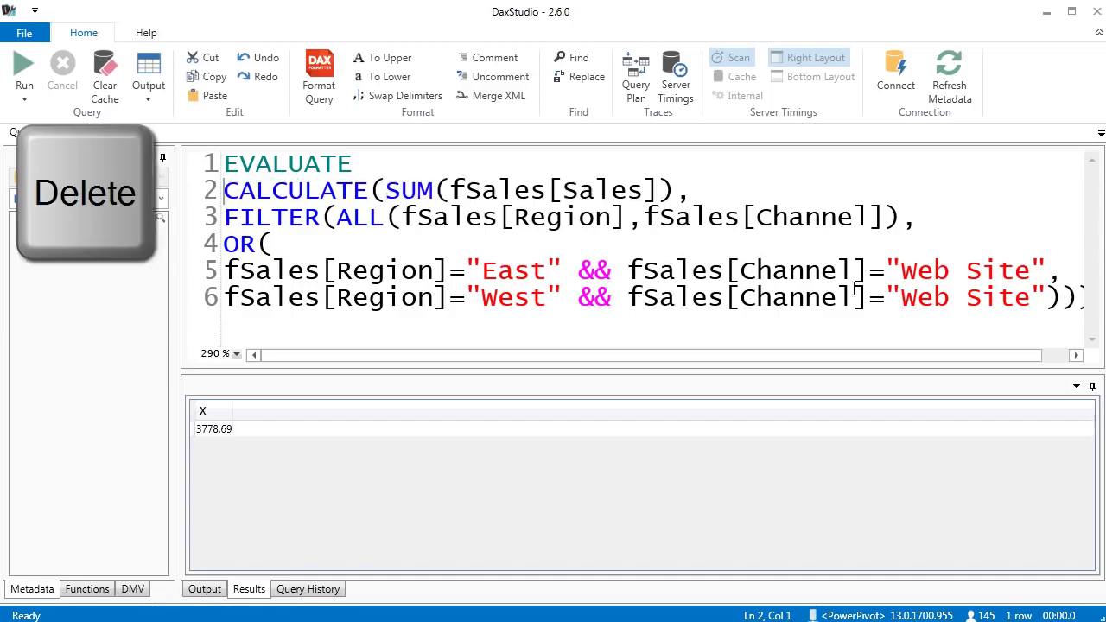
left_click(1080, 298)
key("Delete")
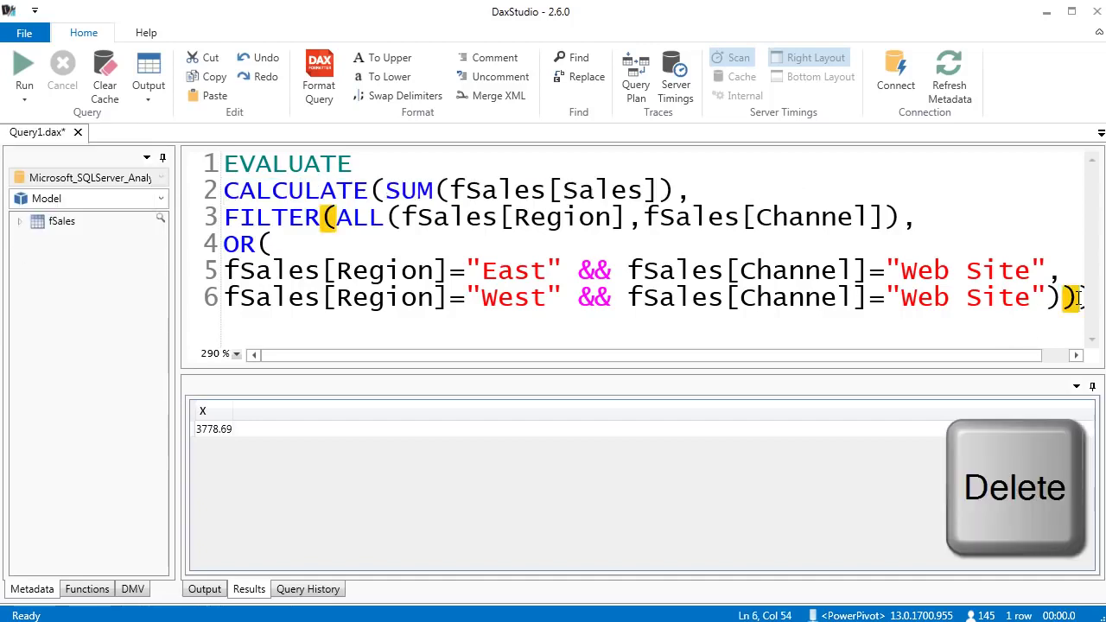
left_click_drag(1054, 360, 618, 363)
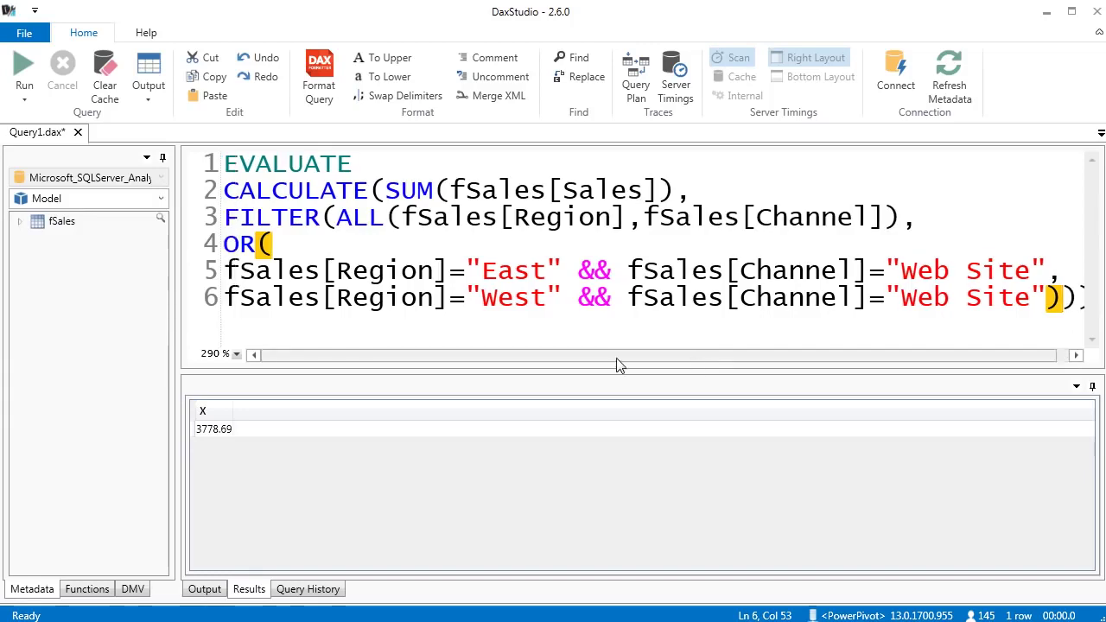
Step: Apply Format Query to the remaining CALCULATE formula and check its layout
left_click(317, 73)
scroll(432, 249, "down", 2)
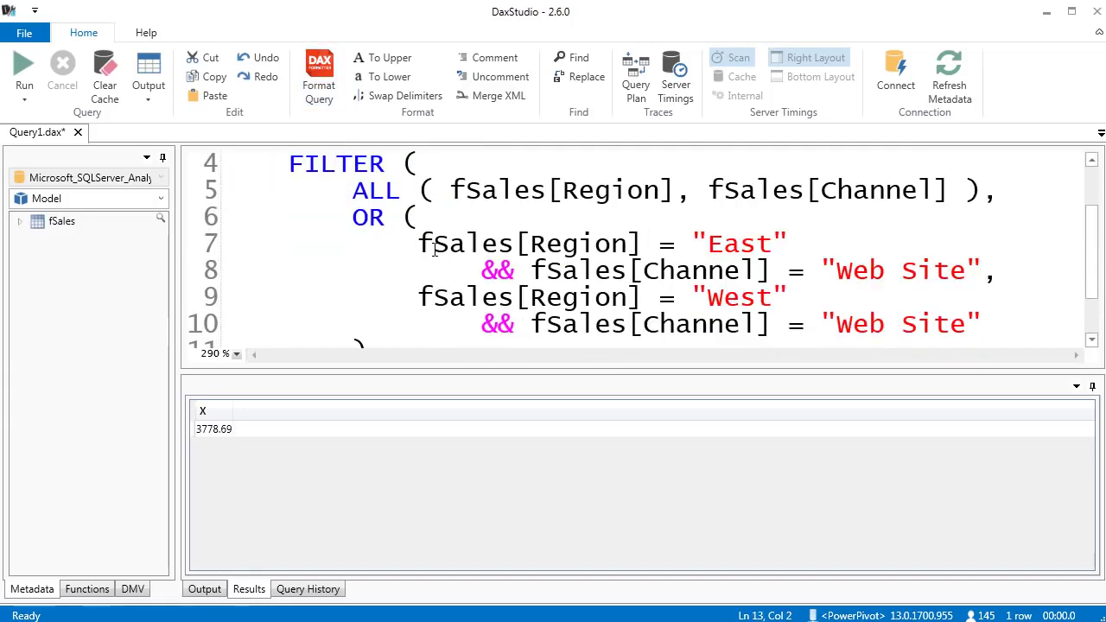
scroll(435, 251, "up", 2)
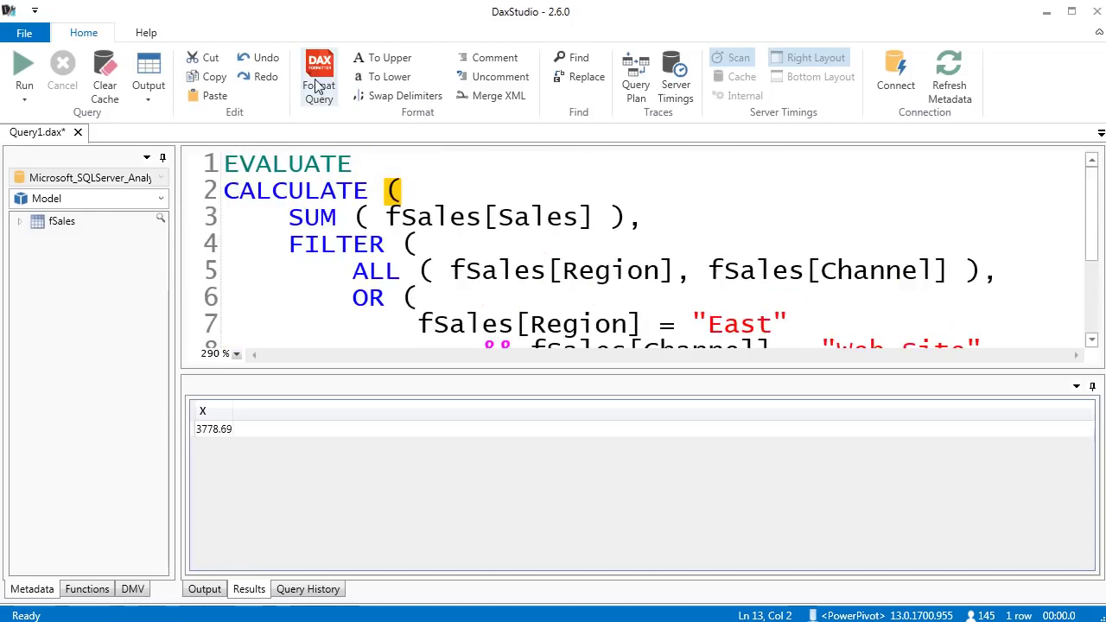
Step: Replace EVALUATE with "West-East Web Sales:=" directly before CALCULATE and reformat the code
left_click_drag(354, 164, 224, 164)
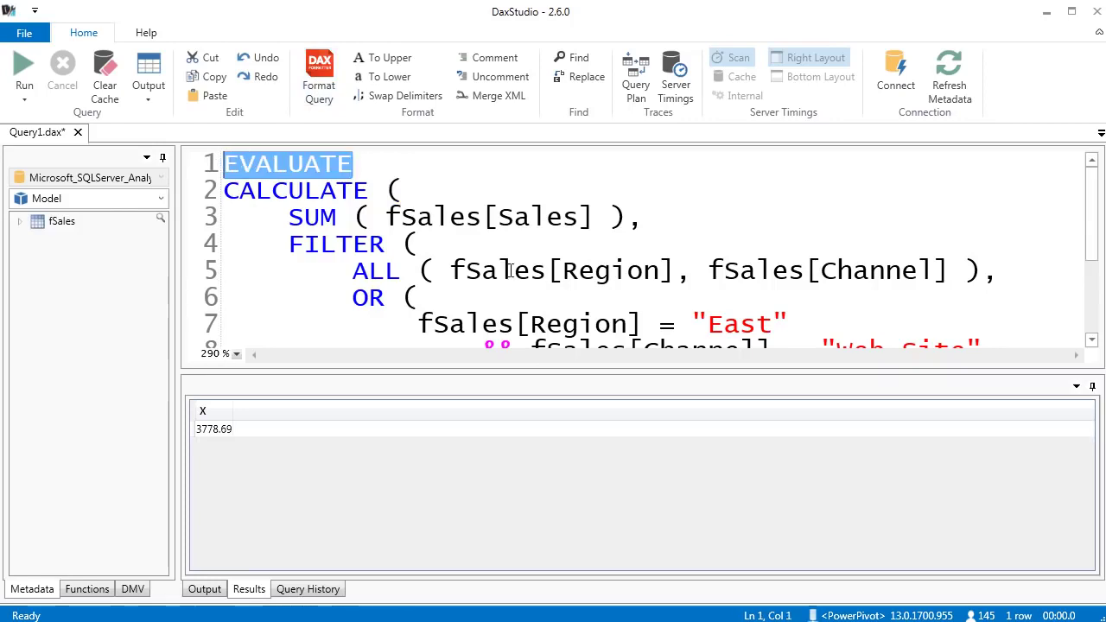
type("West-East Web Sales:=")
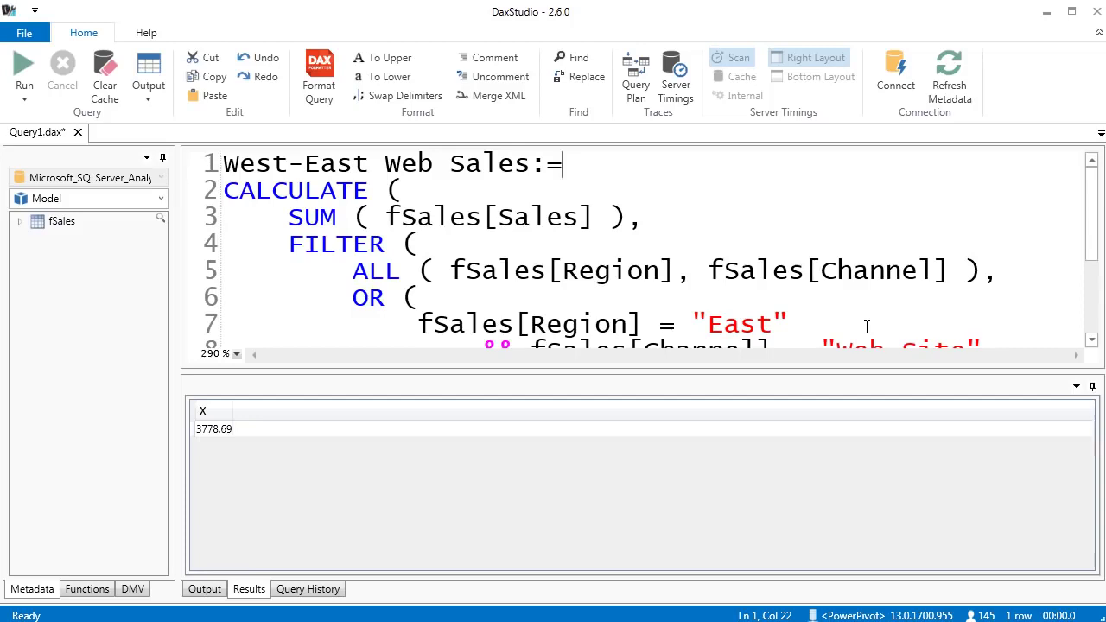
key("Delete")
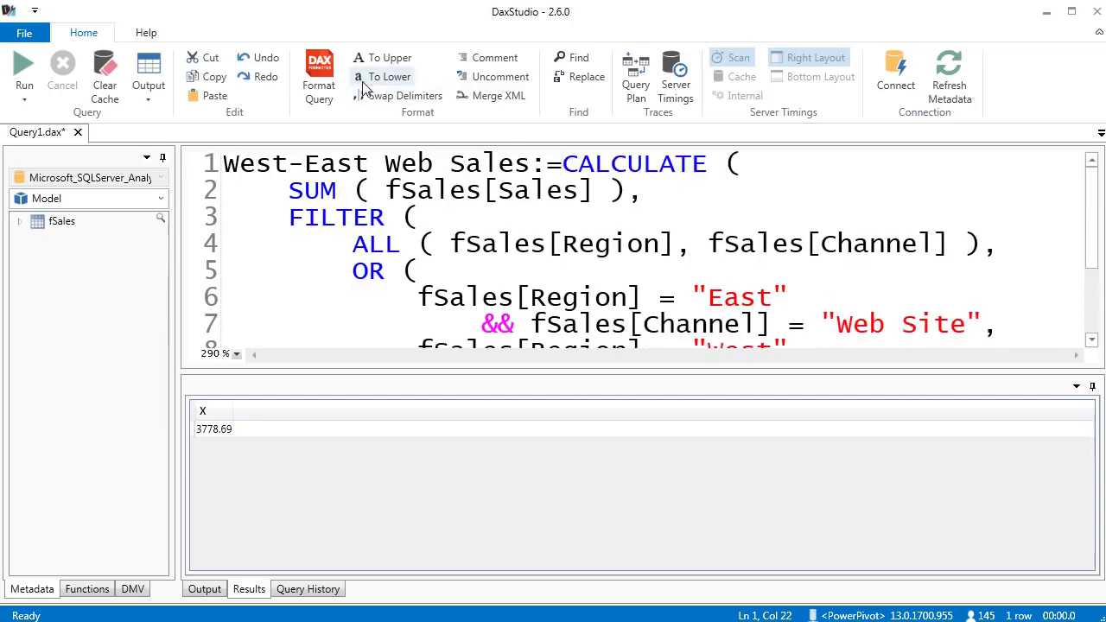
left_click(319, 83)
scroll(458, 207, "down", 2)
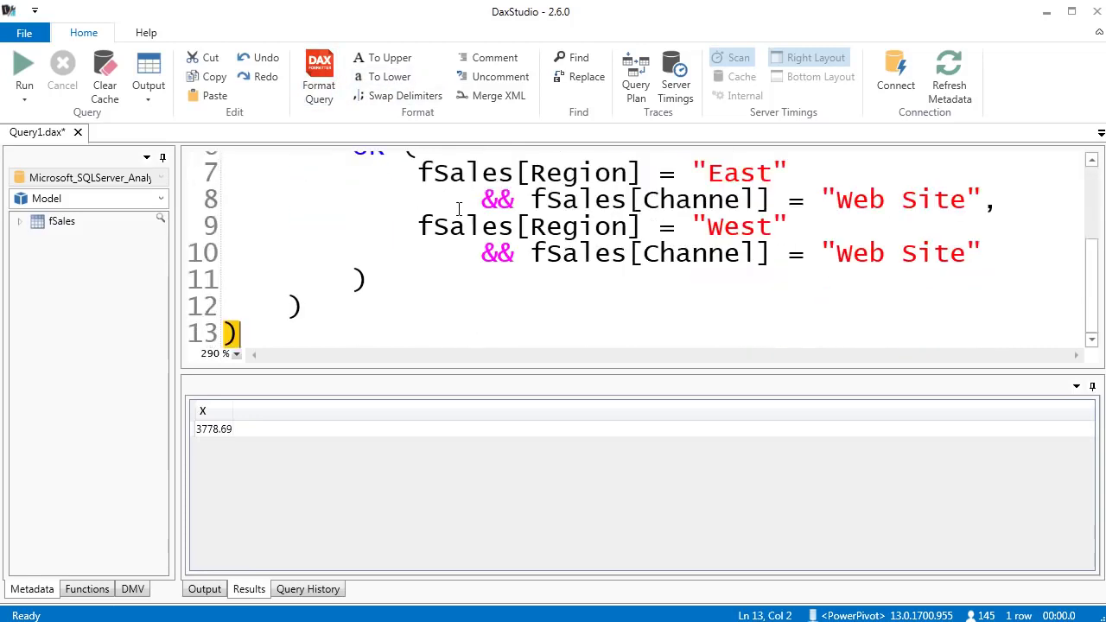
scroll(458, 229, "up", 2)
Step: Copy the entire formatted formula, including its measure name
key("ctrl+Home")
key("ctrl+a")
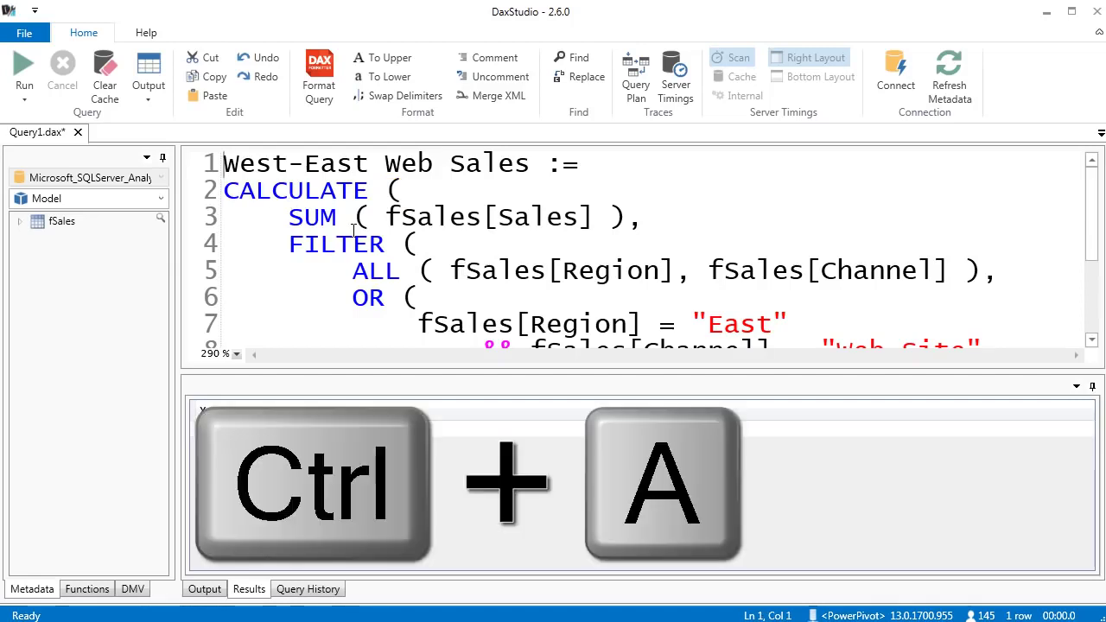
key("ctrl+c")
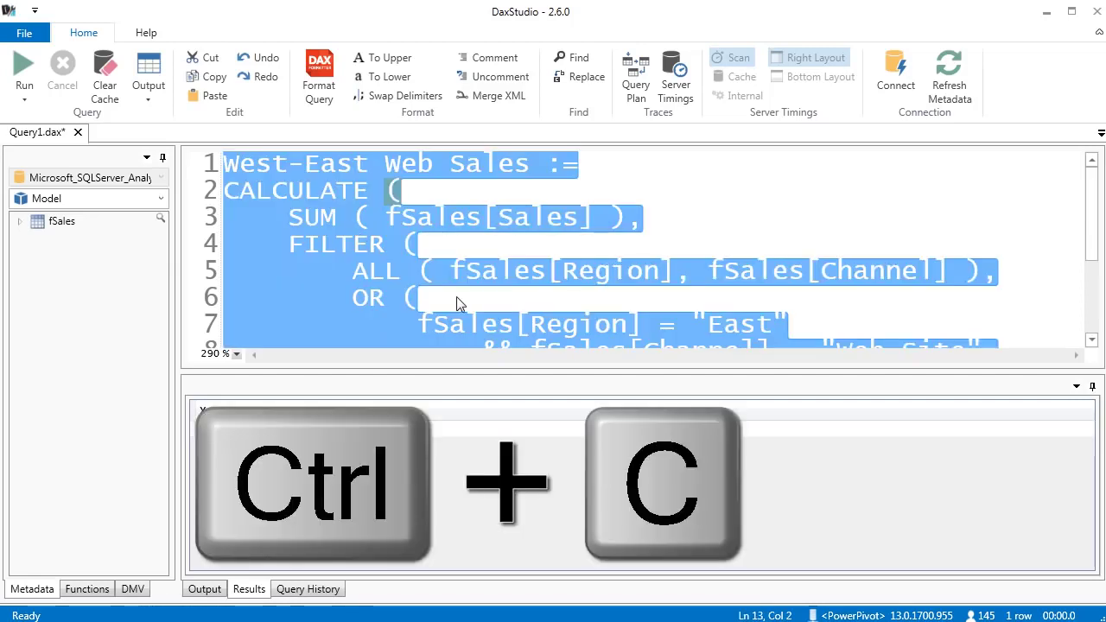
Step: Switch to Excel and add a new measure to the fSales table, named West-East Web Sales without the := sign
key("alt+Tab")
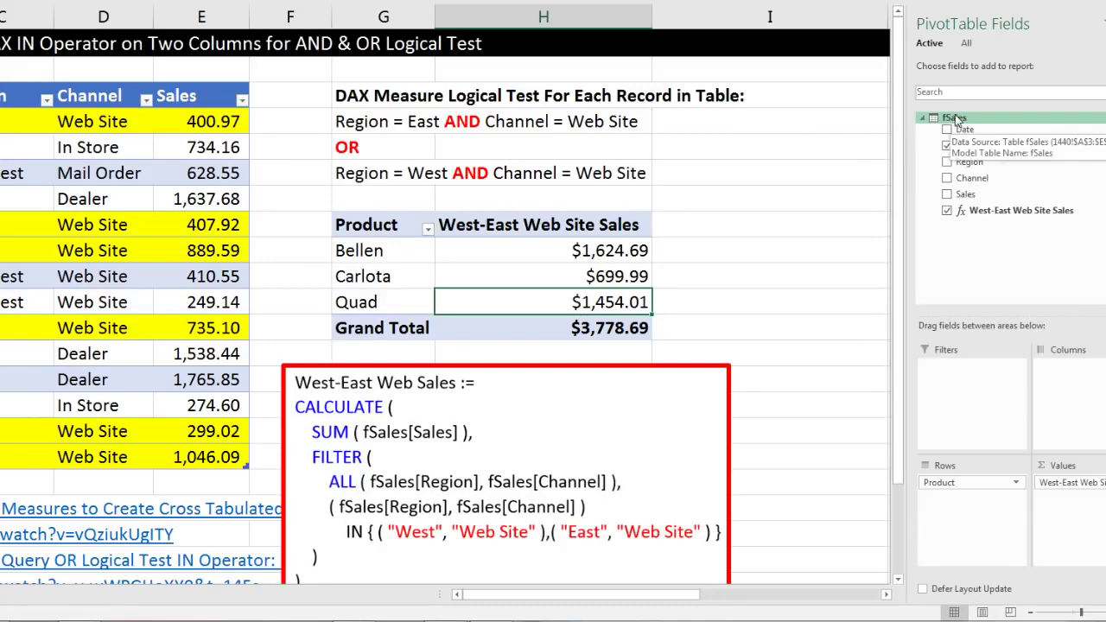
right_click(955, 118)
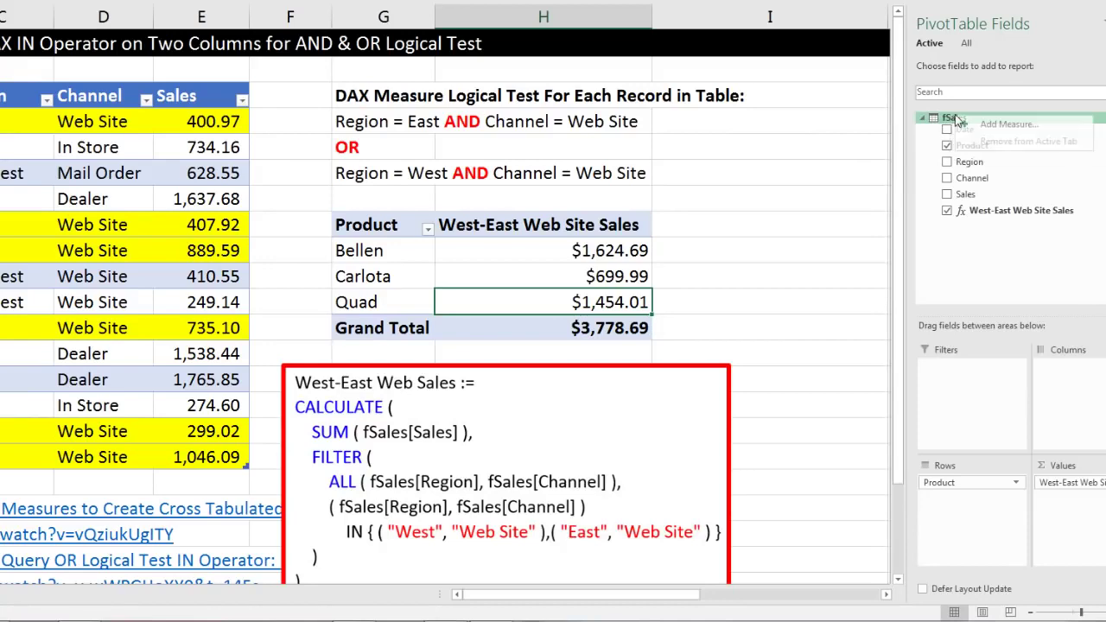
left_click(1007, 125)
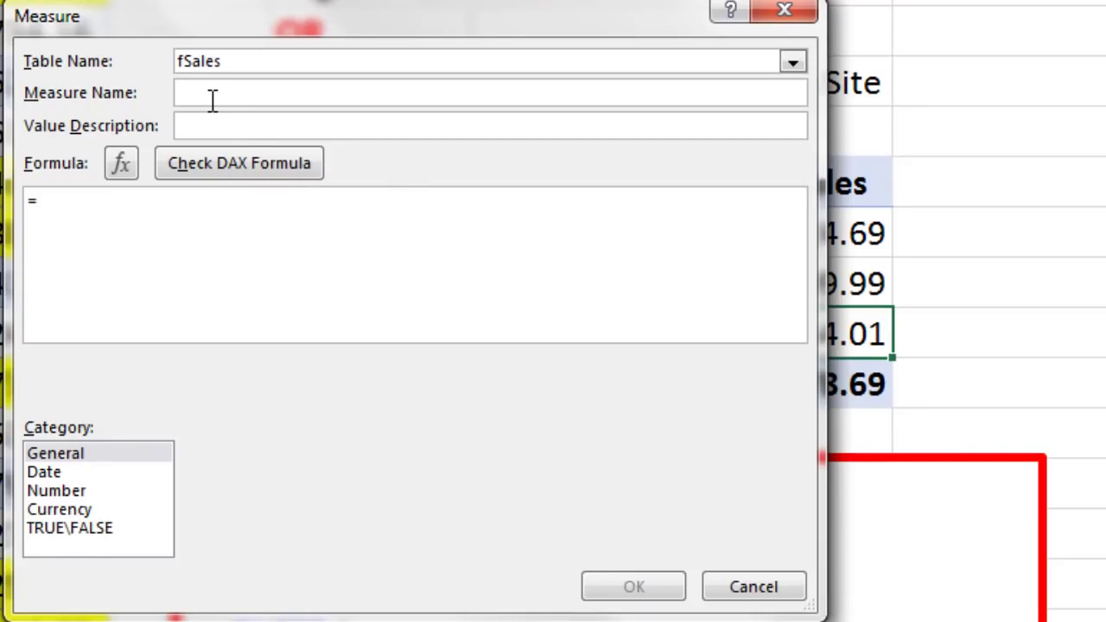
left_click(211, 94)
key("ctrl+v")
key("BackSpace")
key("BackSpace")
Step: Paste the copied code as the measure's formula and remove the name line so it begins with =CALCULATE
left_click(222, 201)
key("ctrl+v")
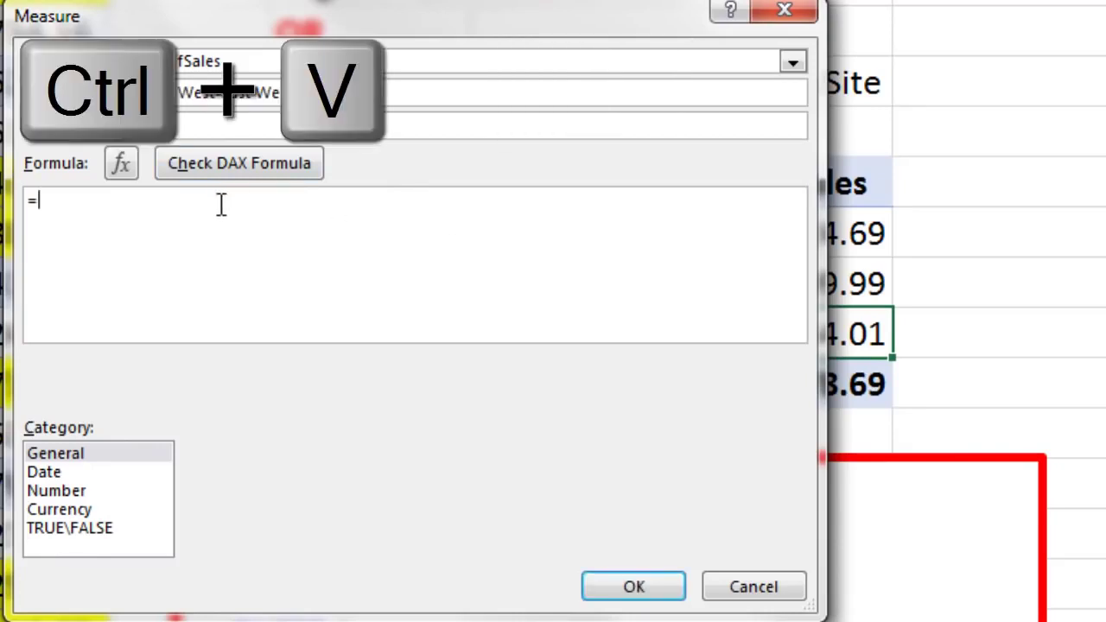
scroll(242, 276, "up", 3)
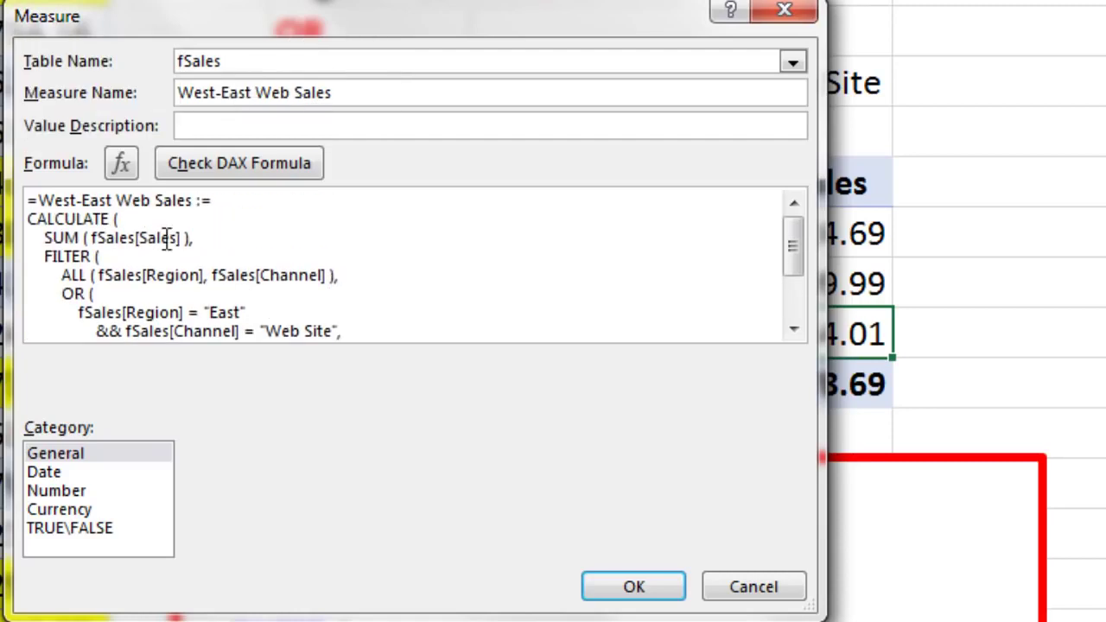
left_click_drag(38, 201, 216, 197)
key("Delete")
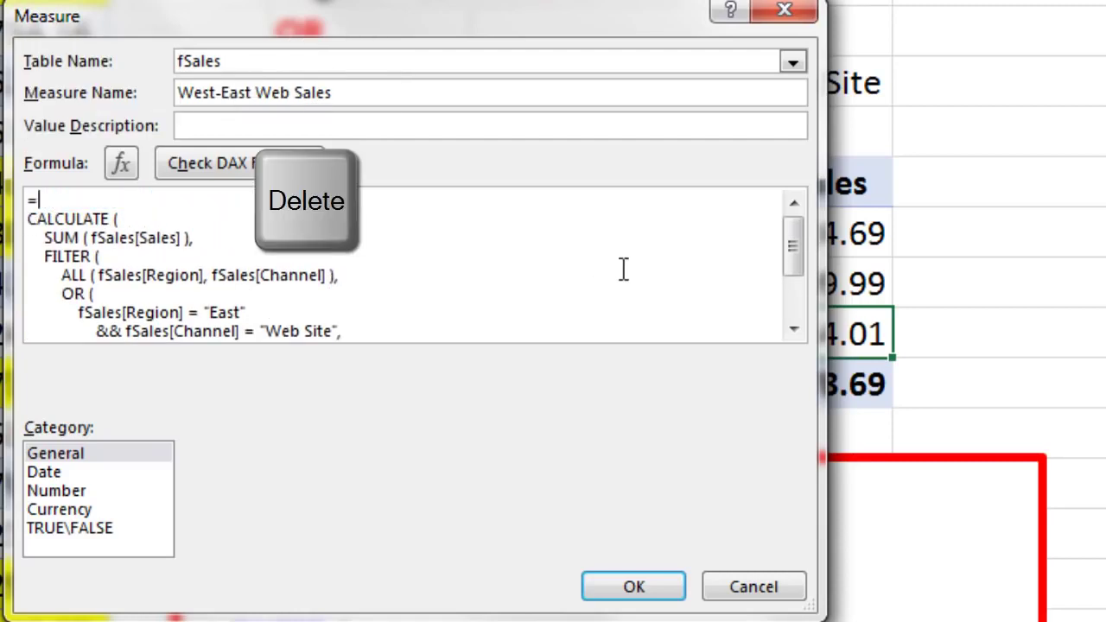
key("Delete")
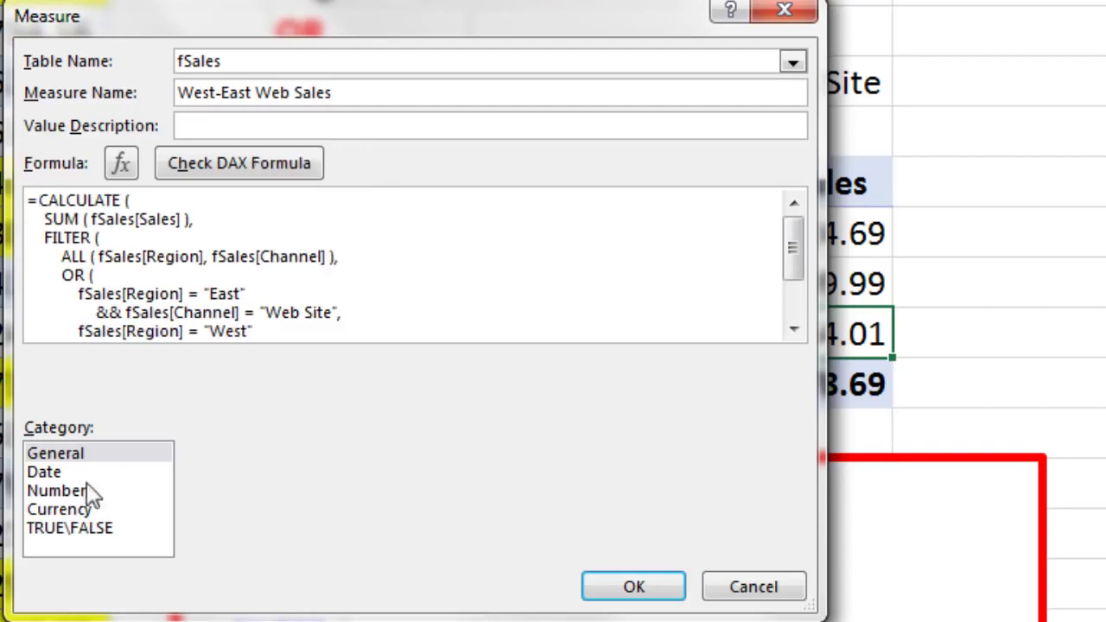
Step: Format the measure as Currency with the $ symbol and 2 decimal places, and save it
left_click(72, 510)
left_click(517, 481)
left_click(516, 481)
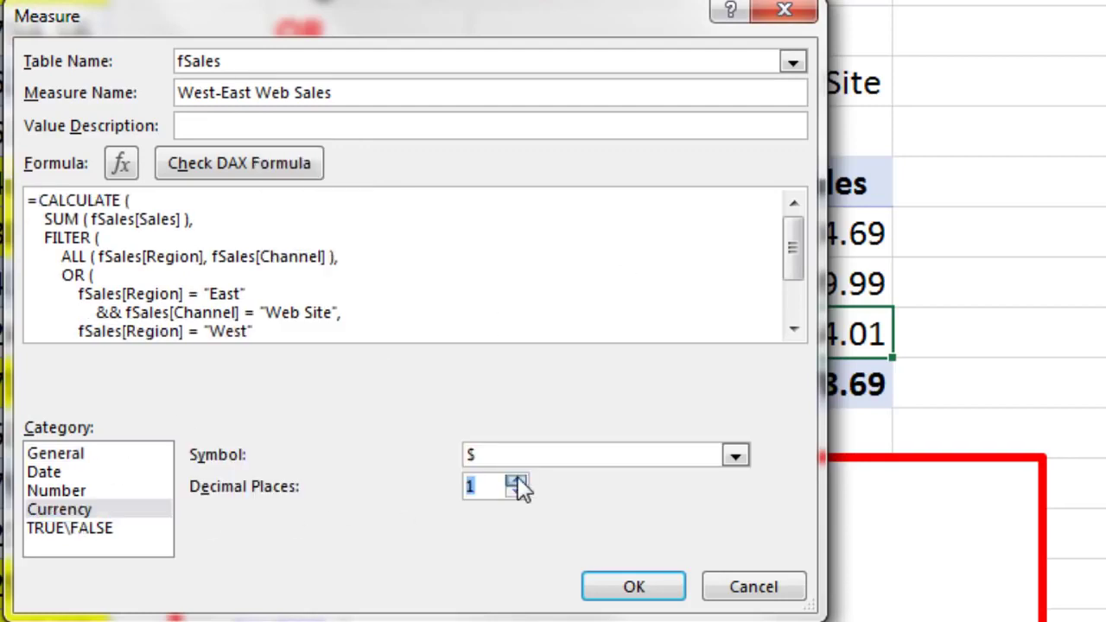
left_click(649, 588)
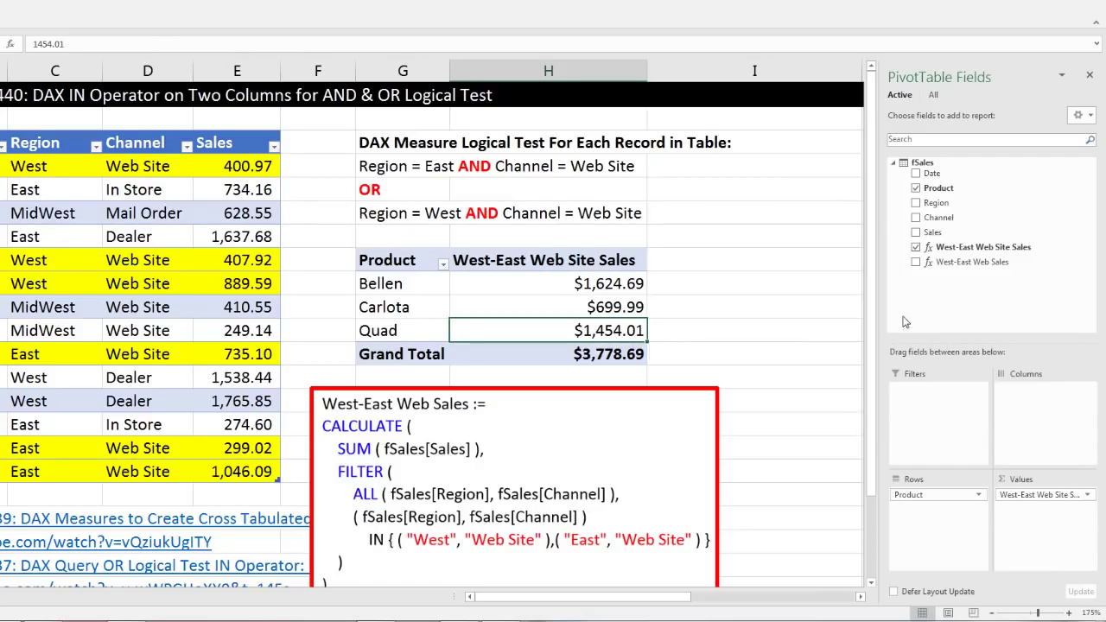
Step: Rename the new measure West-East Web Site Sales 02 and add it to the PivotTable's Values area
right_click(979, 264)
left_click(1002, 276)
left_click(381, 217)
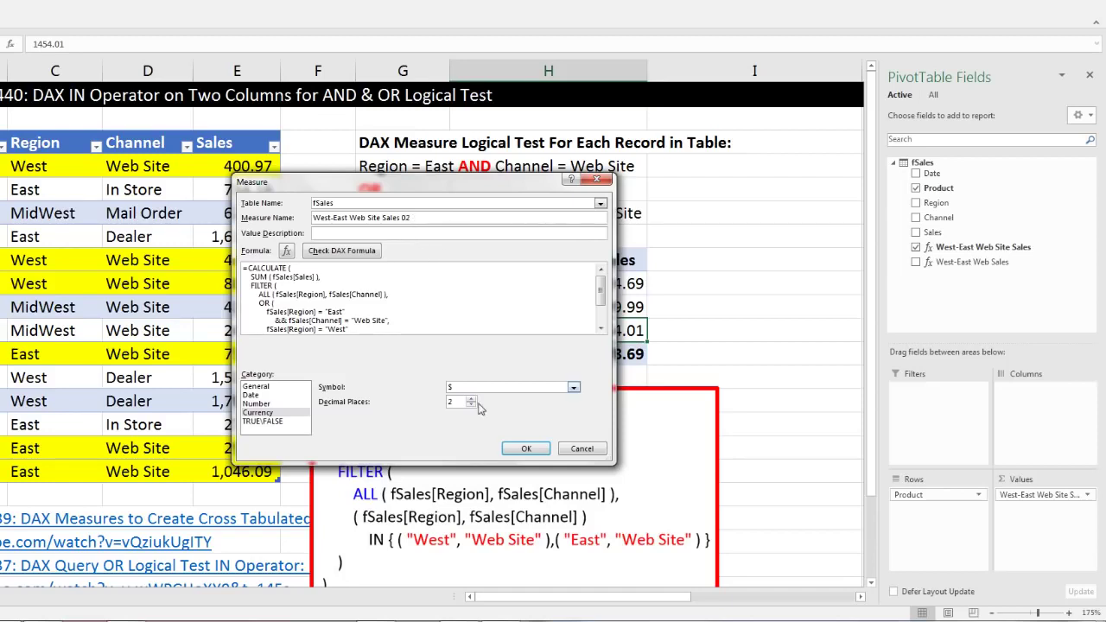
left_click(526, 448)
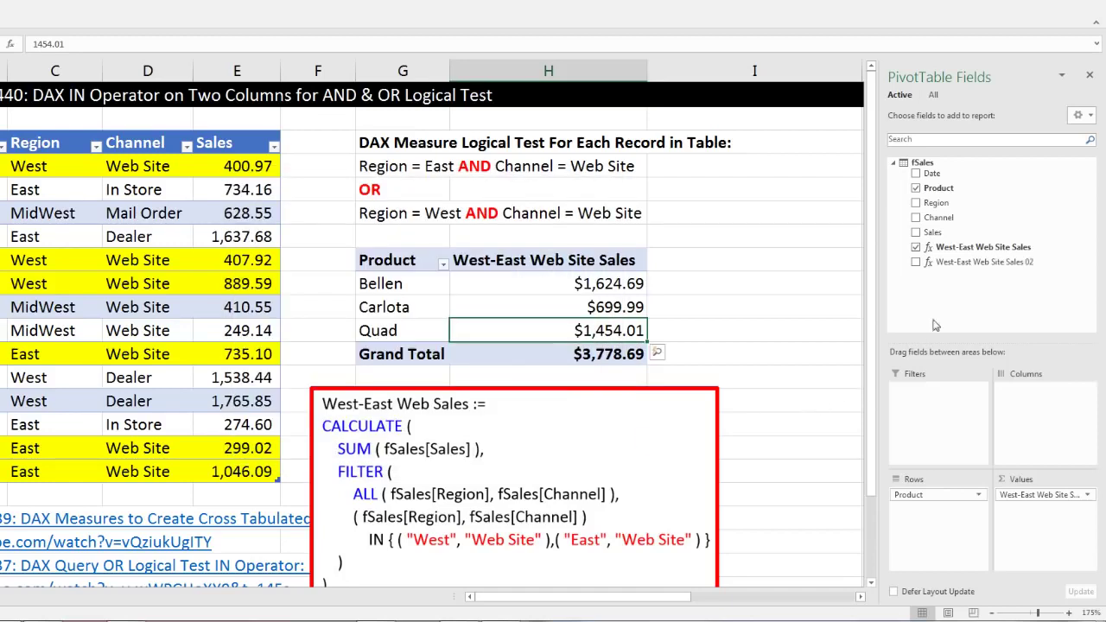
left_click_drag(948, 266, 1028, 528)
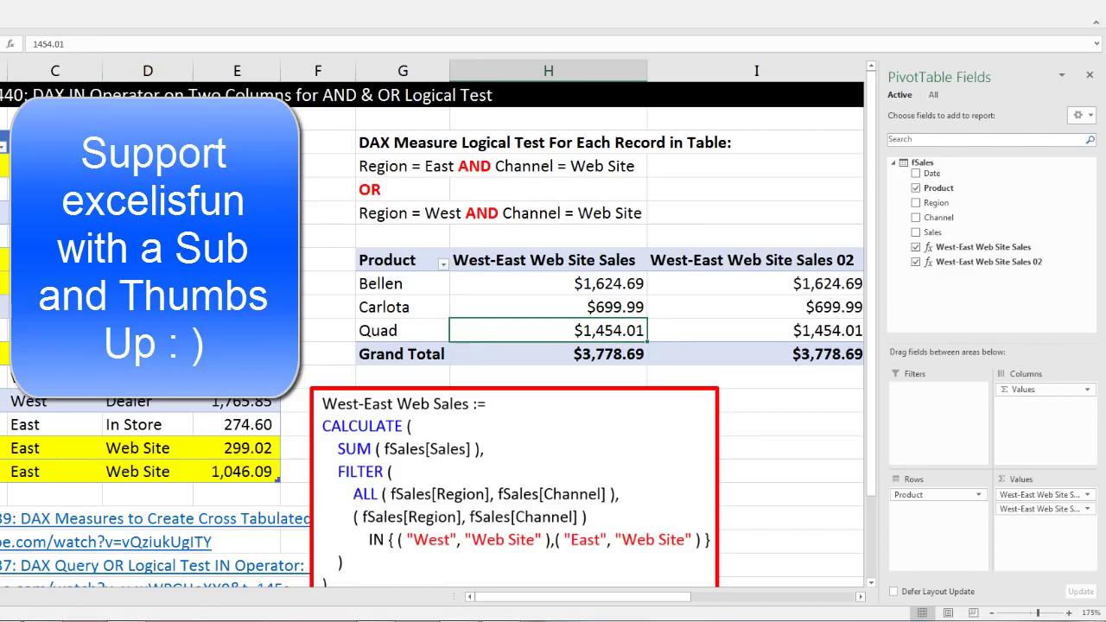
Step: Compare the IN-operator and OR-function measure formulas shown in the text boxes below the PivotTable
scroll(585, 390, "down", 1)
scroll(584, 390, "down", 2)
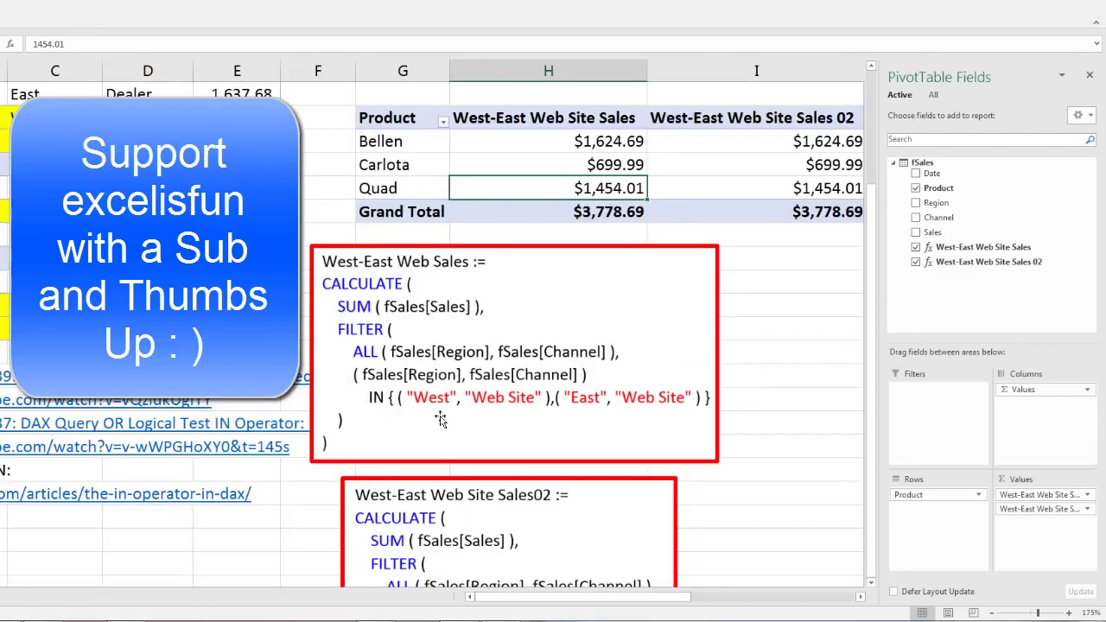
scroll(422, 489, "down", 3)
scroll(519, 443, "down", 2)
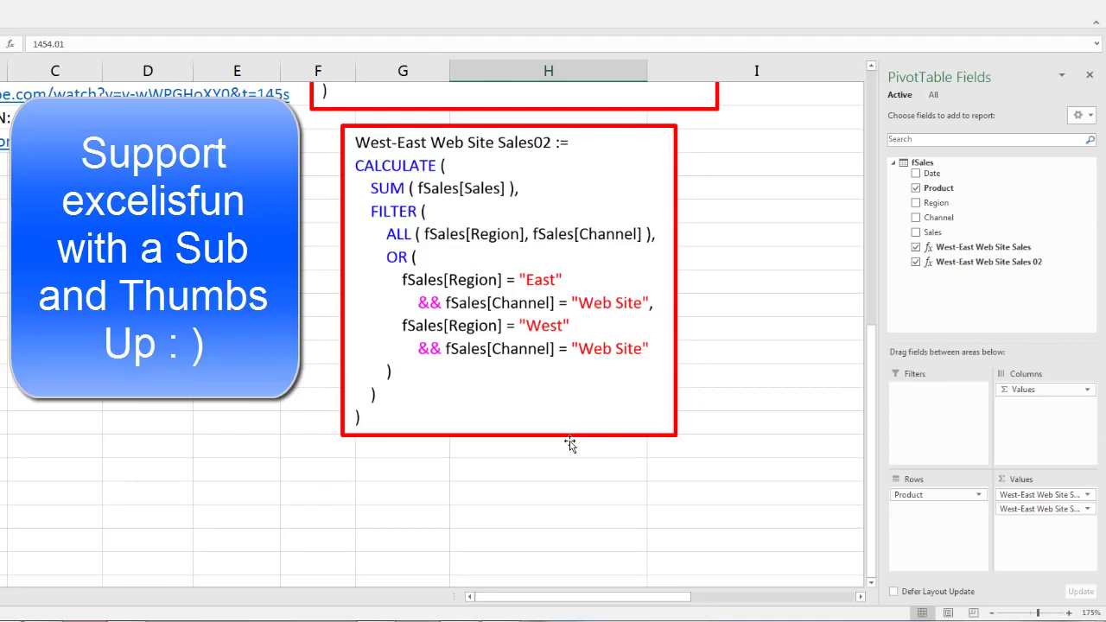
scroll(570, 443, "up", 2)
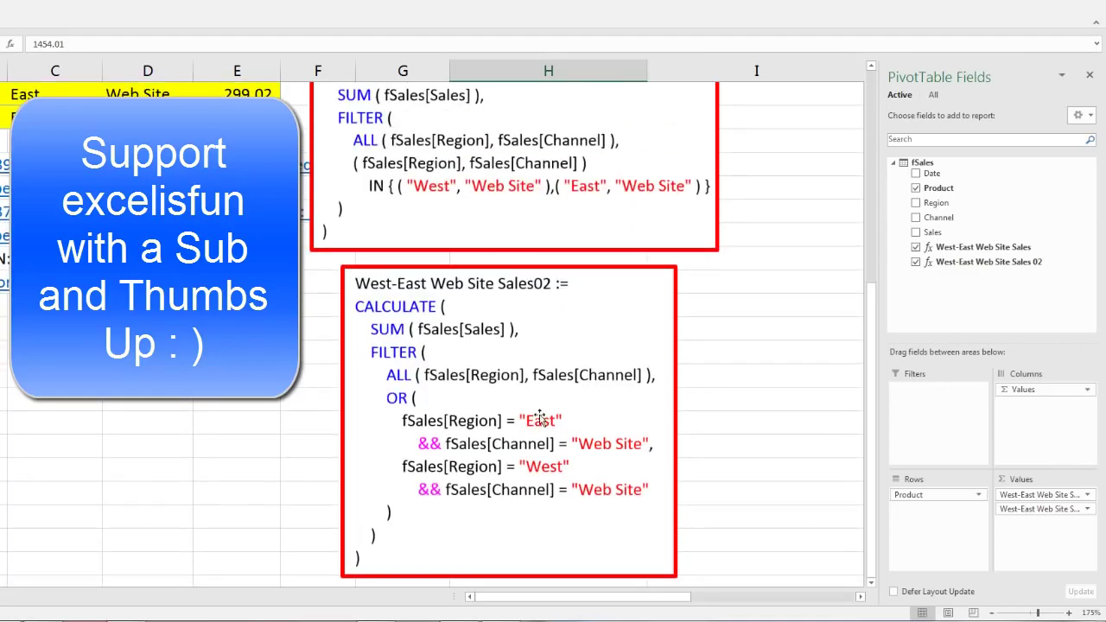
scroll(542, 418, "up", 4)
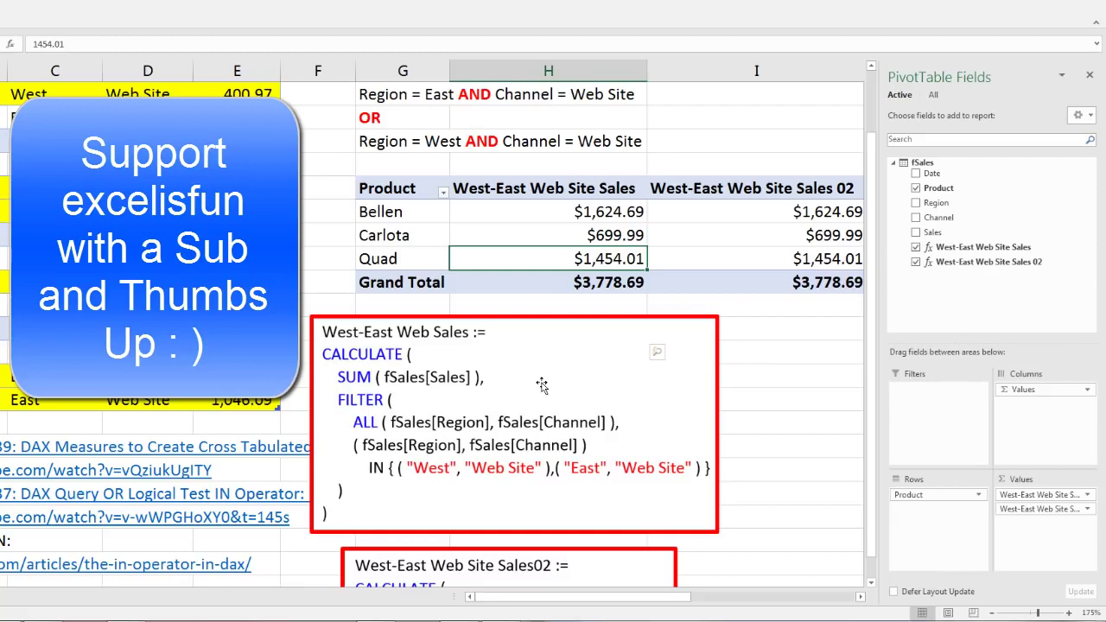